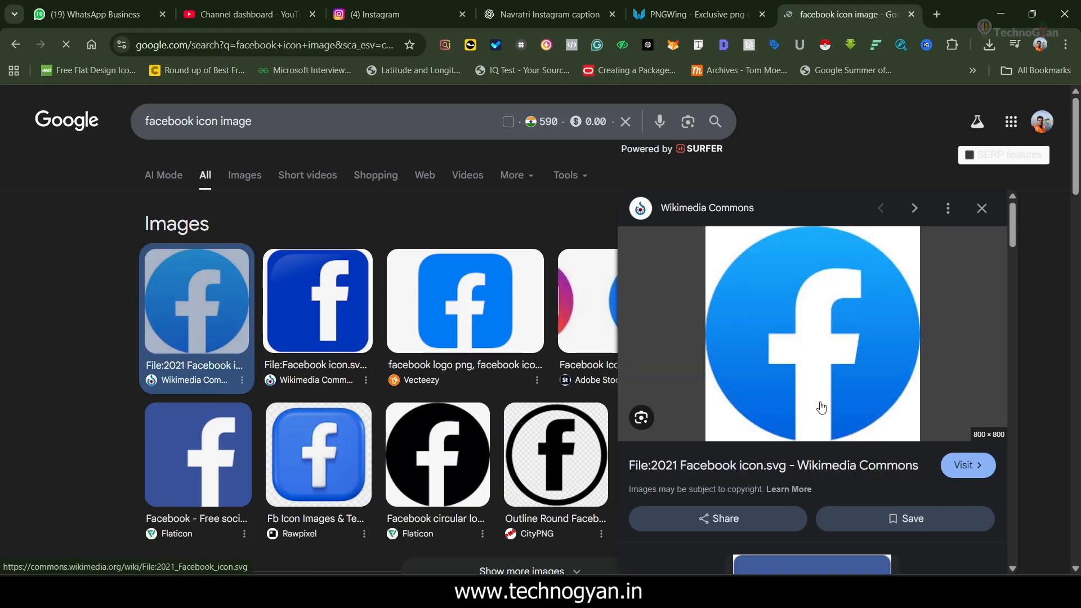
Copy the round blue Facebook icon image from the Wikimedia Commons preview in the Google results.
right_click(877, 318)
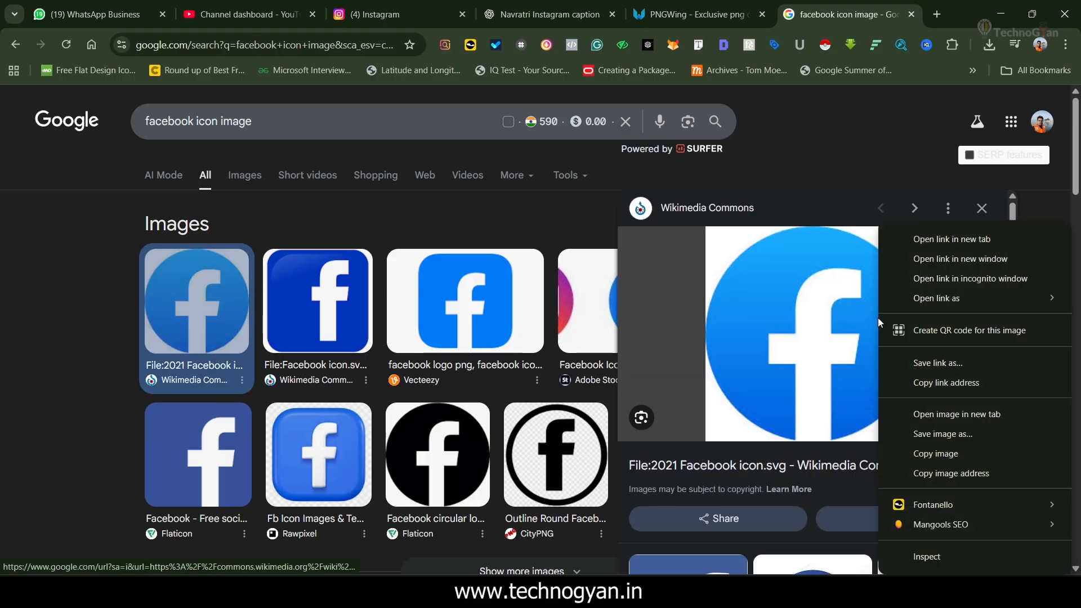
left_click(619, 193)
right_click(865, 293)
left_click(936, 454)
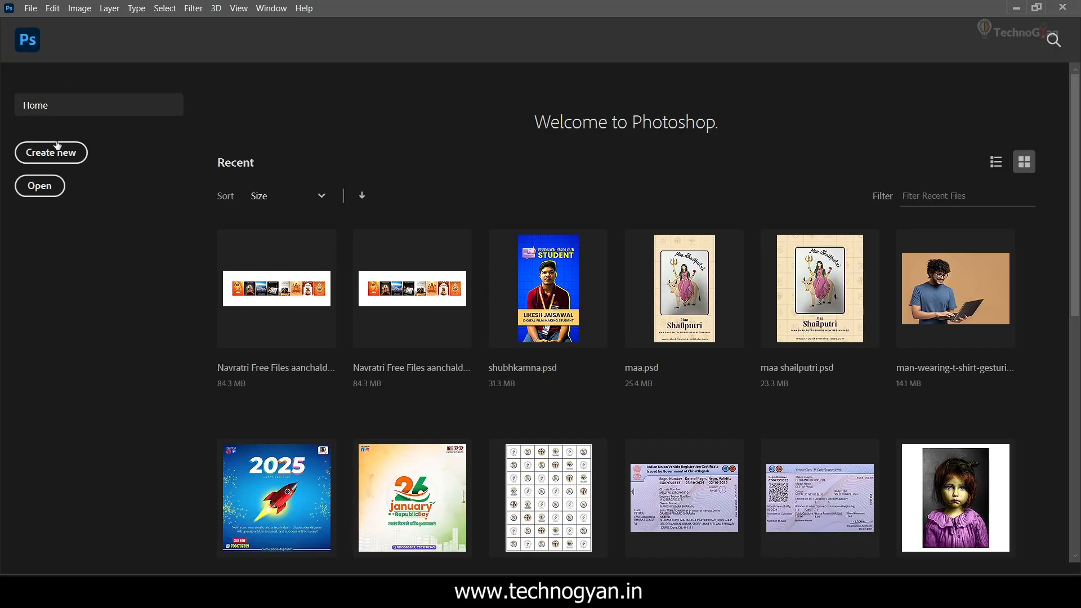
Switch to Photoshop and create a new document from the recent 1080 x 1080 px @ 72 ppi preset.
left_click(34, 150)
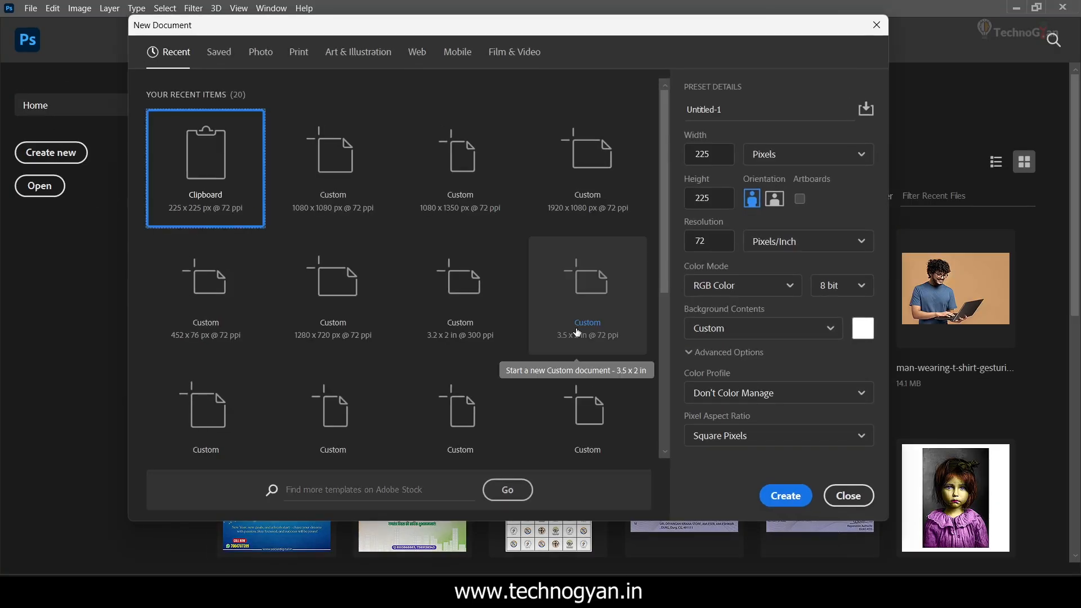
double_click(361, 141)
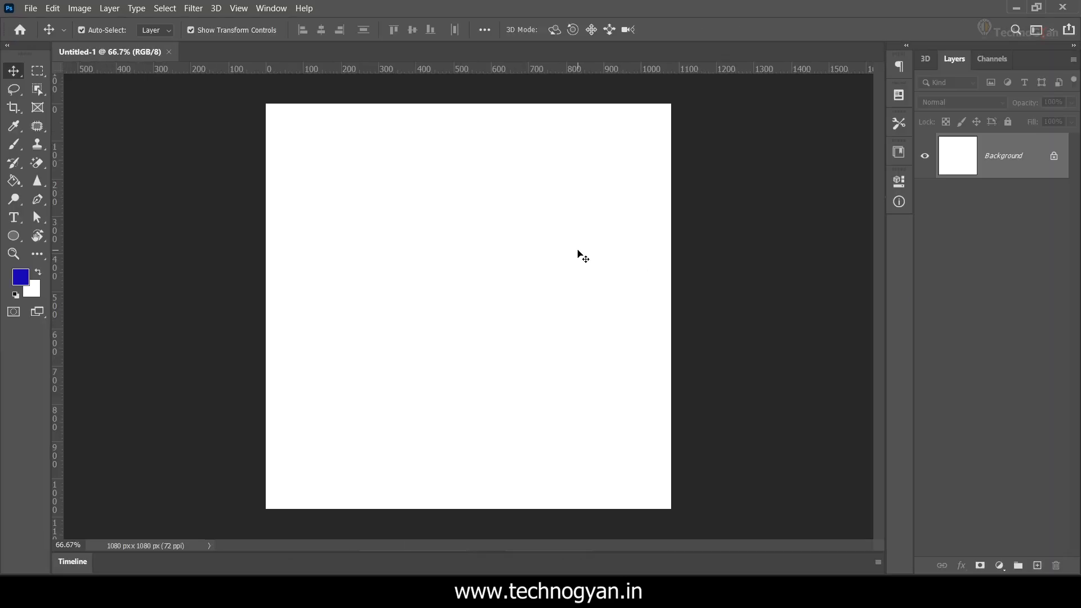
Paste the copied Facebook icon into the document and hide the Background layer.
key("ctrl+v")
scroll(473, 348, "up", 3)
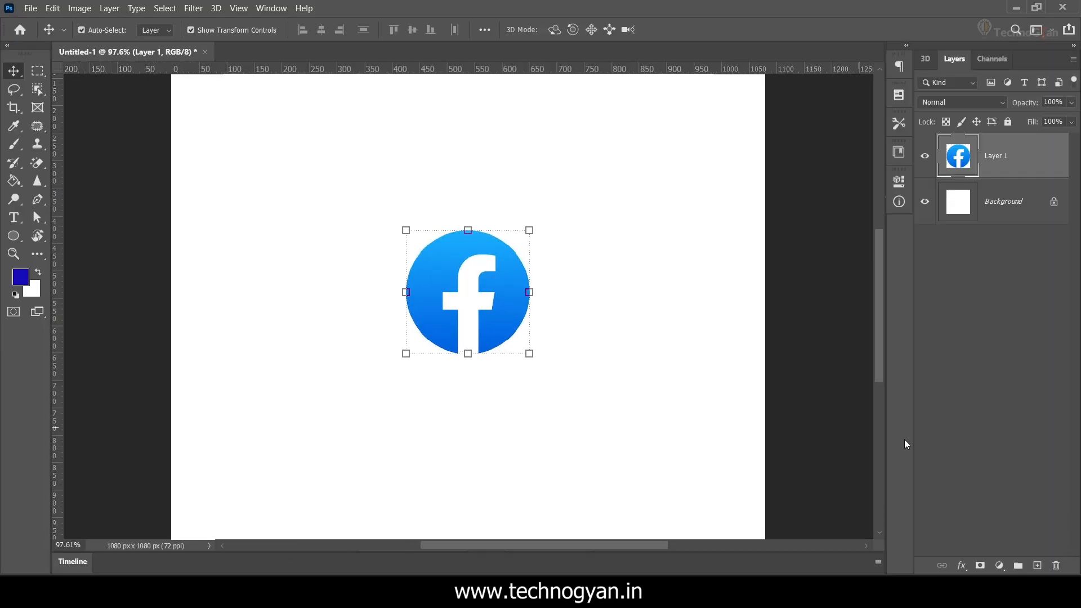
left_click(925, 202)
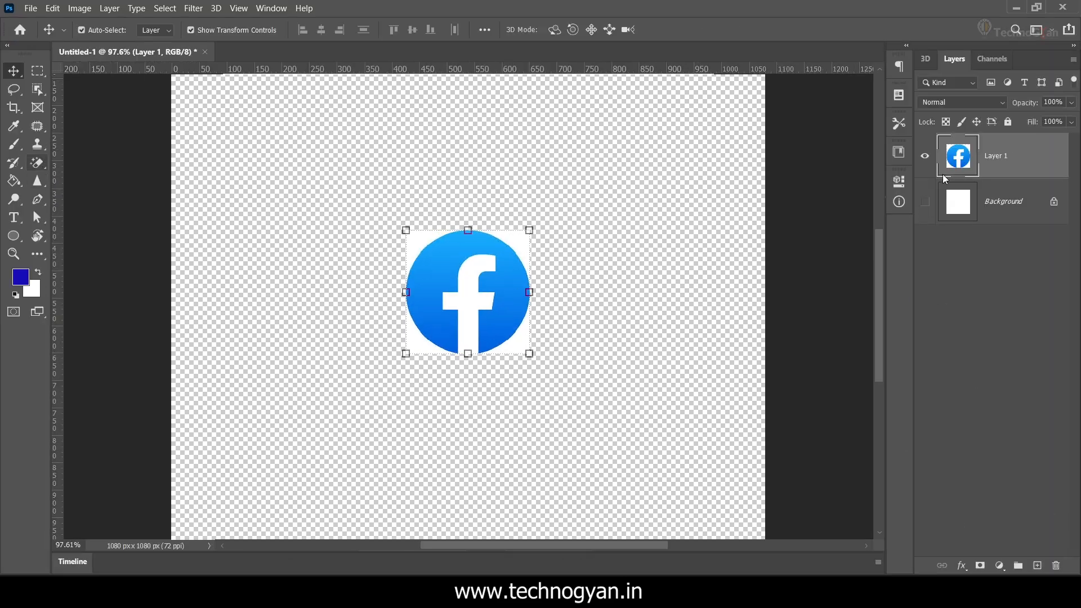
left_click(37, 163)
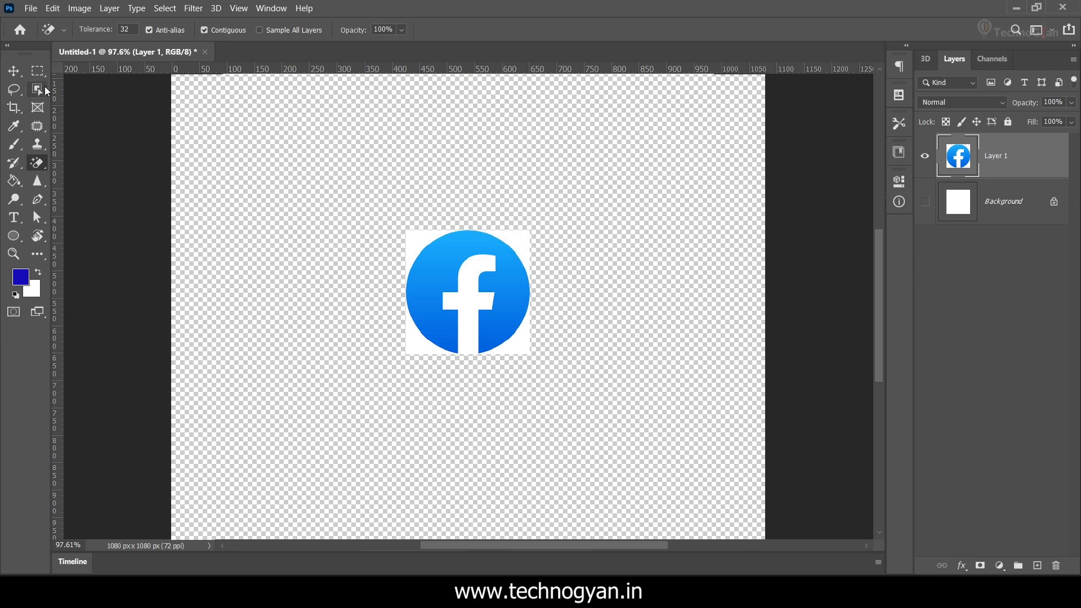
right_click(37, 70)
left_click(84, 86)
scroll(489, 353, "up", 3)
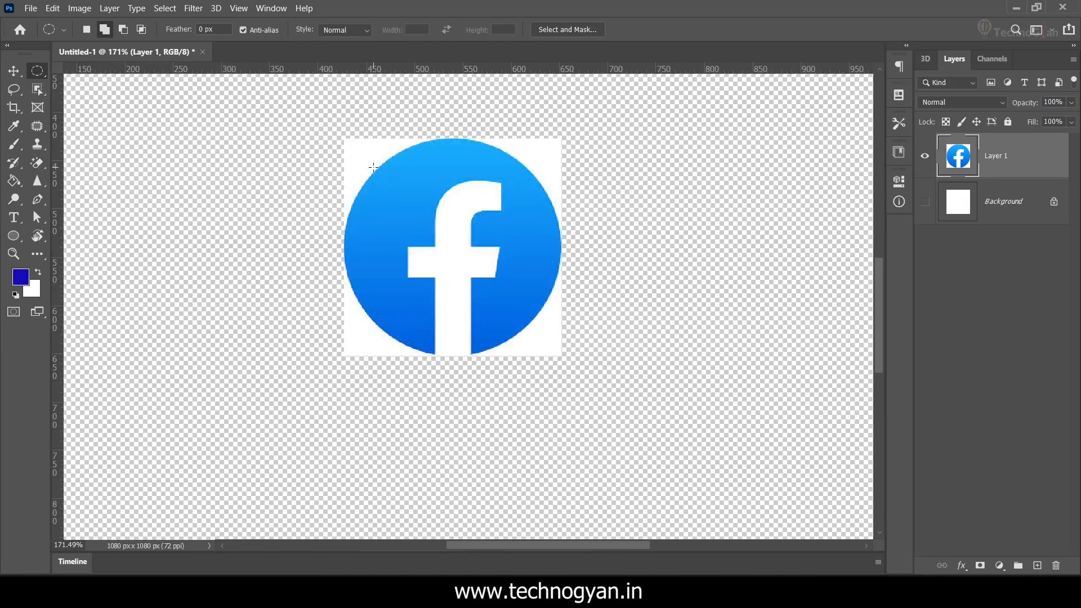
left_click_drag(373, 167, 593, 391)
left_click_drag(373, 164, 646, 363)
left_click_drag(386, 164, 633, 334)
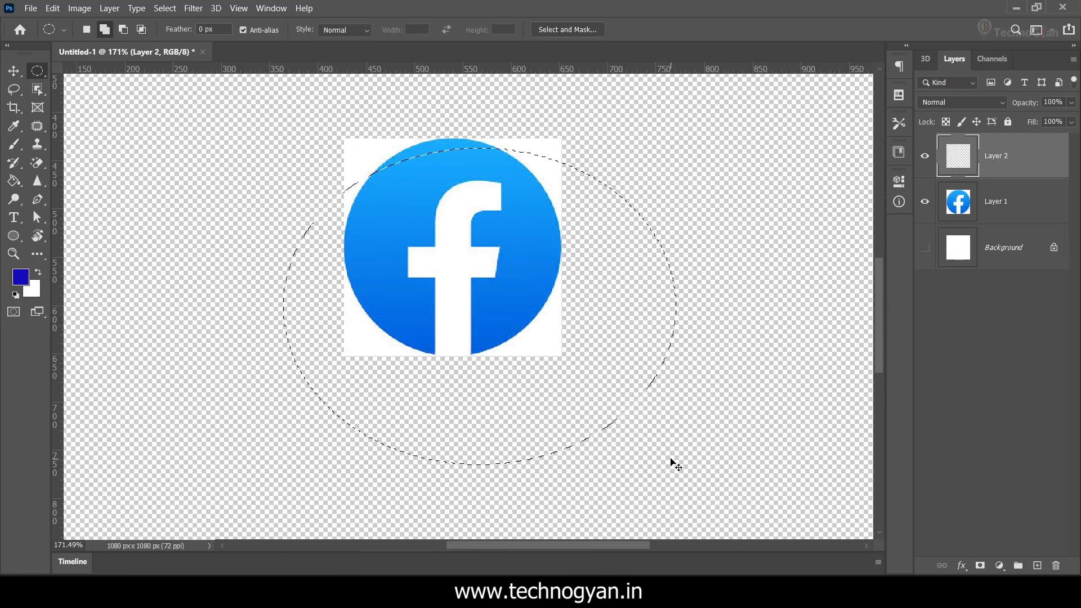
left_click_drag(520, 285, 590, 357)
key("ctrl+d")
left_click_drag(563, 319, 607, 349)
left_click_drag(450, 224, 391, 230)
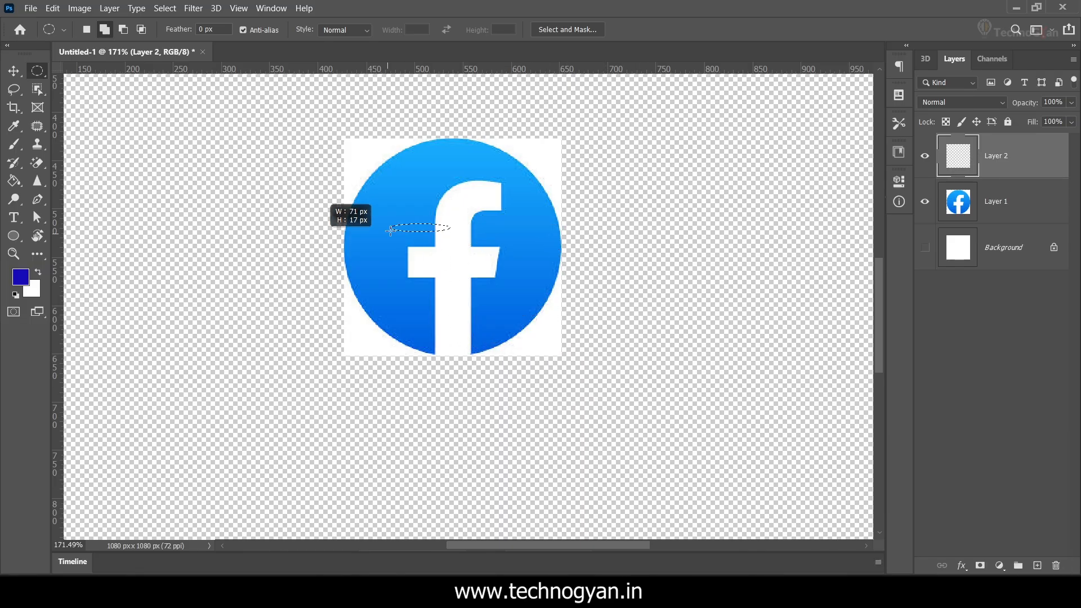
left_click_drag(487, 314, 600, 425)
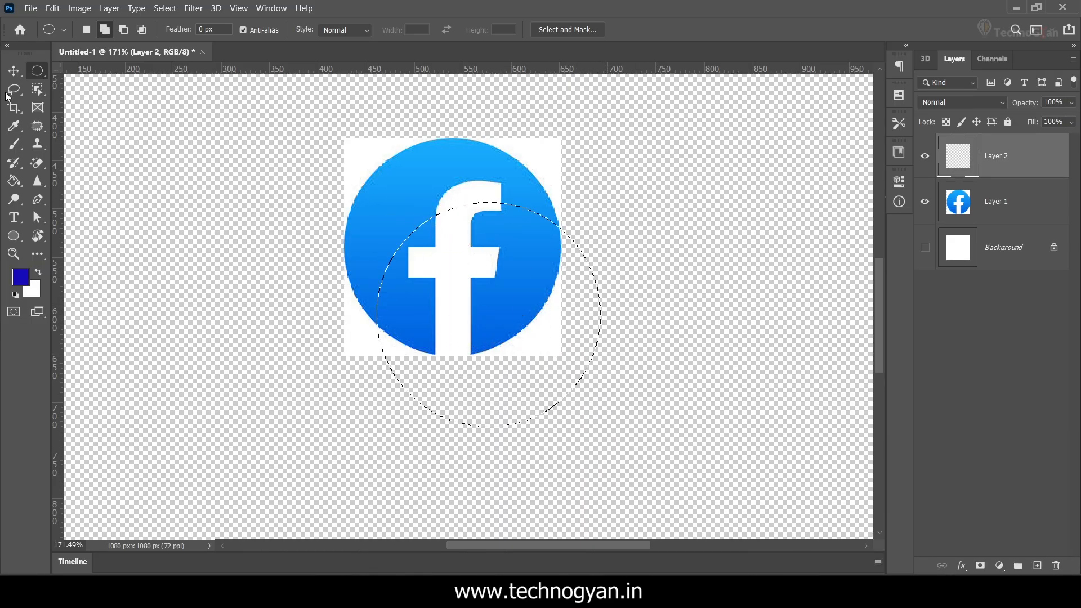
left_click(14, 71)
key("Right")
left_click(543, 232)
left_click(538, 236)
left_click(540, 232)
key("ctrl+d")
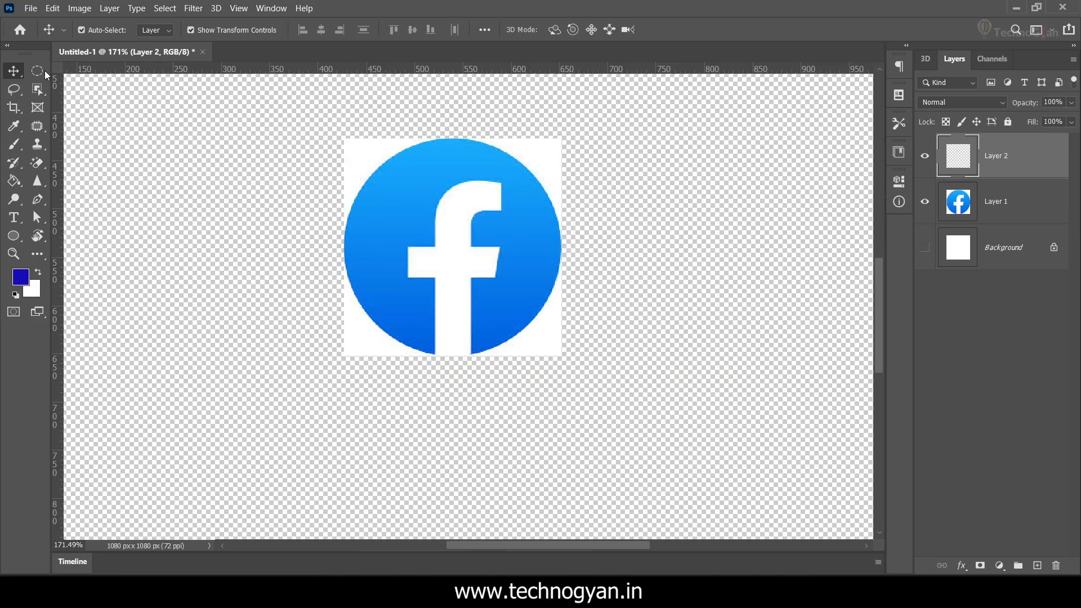
Erase the white corners around the Facebook icon and its white letter on Layer 1 with the Magic Eraser.
key("e")
left_click(913, 187)
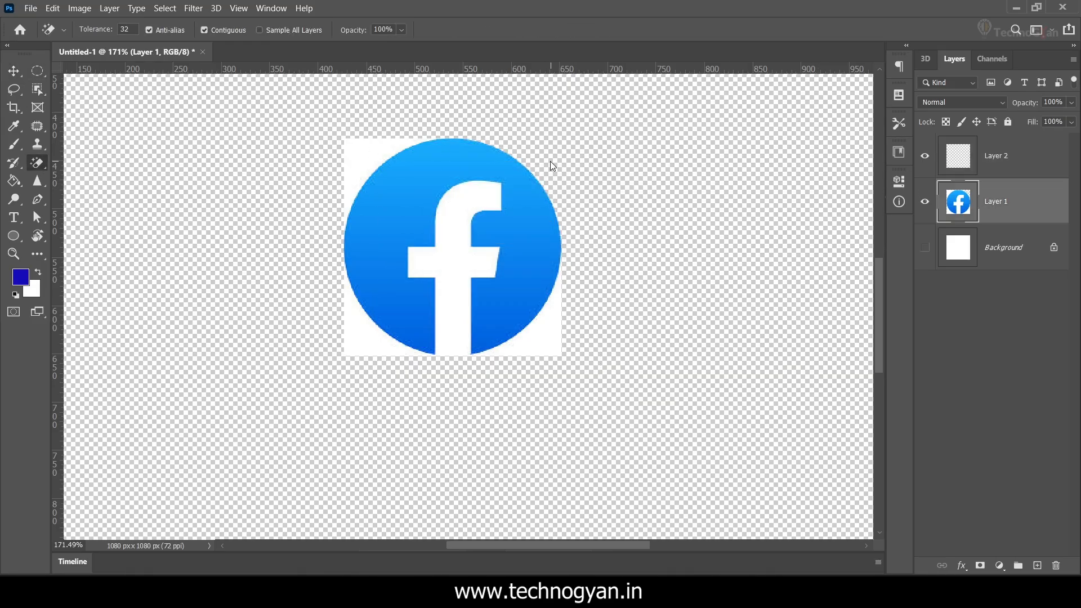
left_click(350, 340)
Draw a white-filled circle about 256 px across with the Ellipse tool and place its layer beneath the Facebook icon layer.
left_click(20, 235)
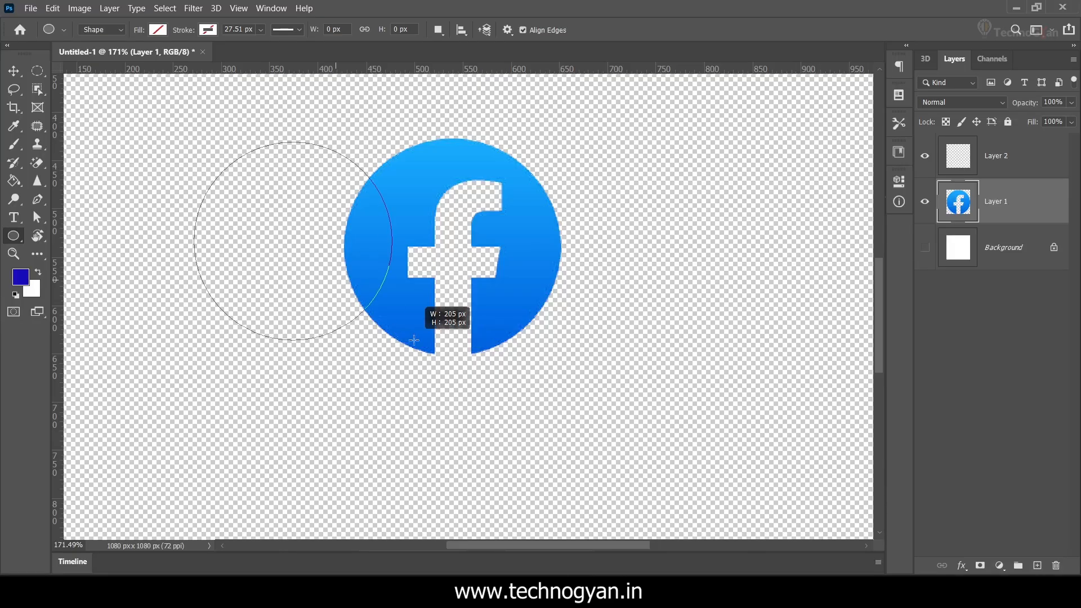
left_click_drag(414, 340, 442, 389)
left_click(157, 30)
left_click(81, 102)
key("v")
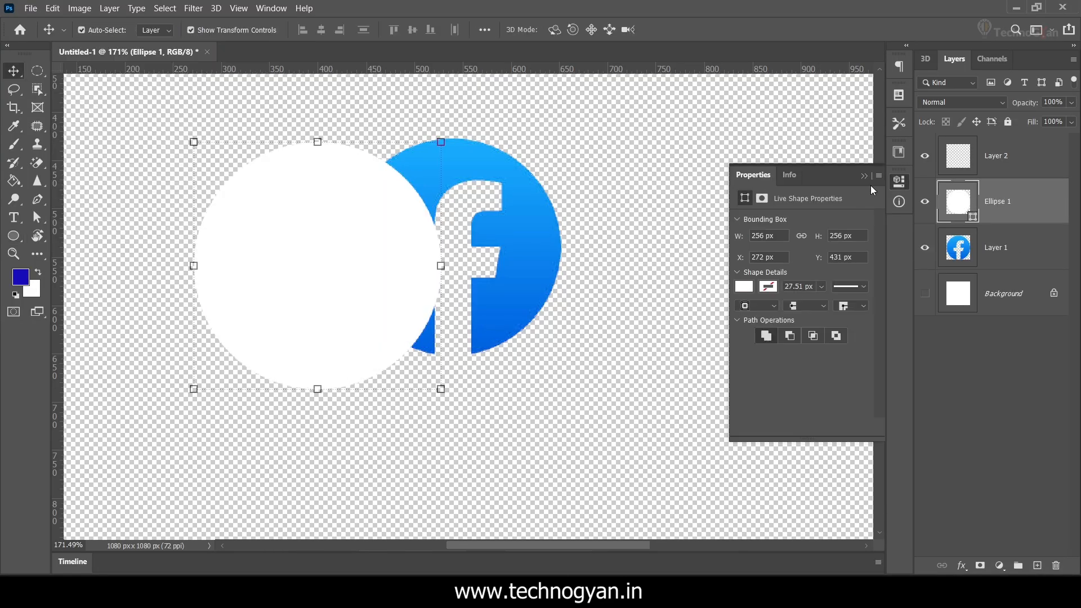
left_click_drag(1008, 203, 1037, 268)
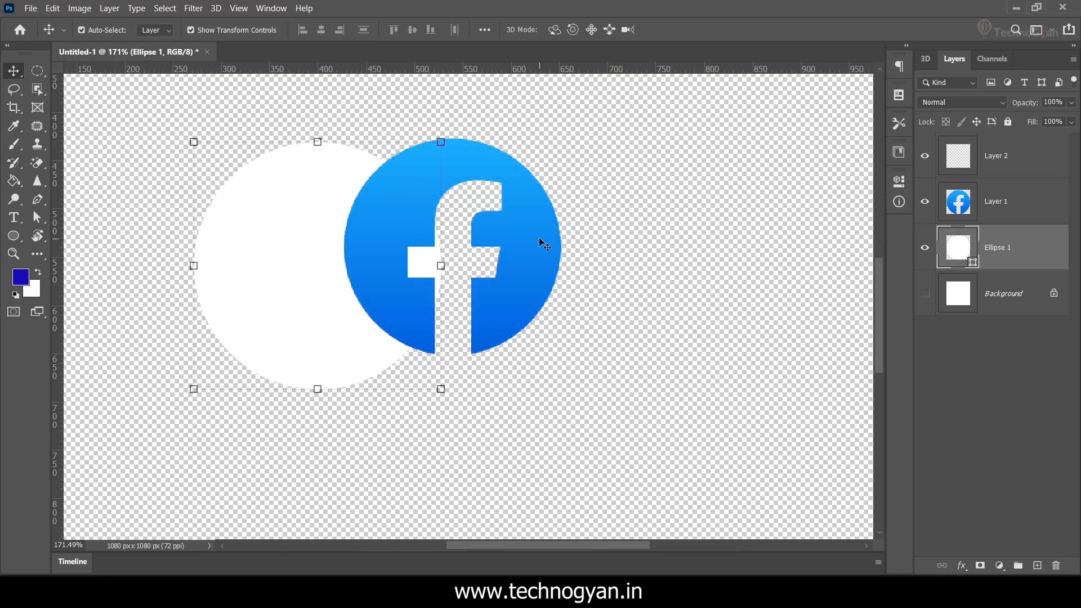
Position the Facebook icon over the white circle and shrink the circle to fit behind the icon.
left_click_drag(538, 238, 427, 266)
left_click(440, 263)
left_click(435, 264)
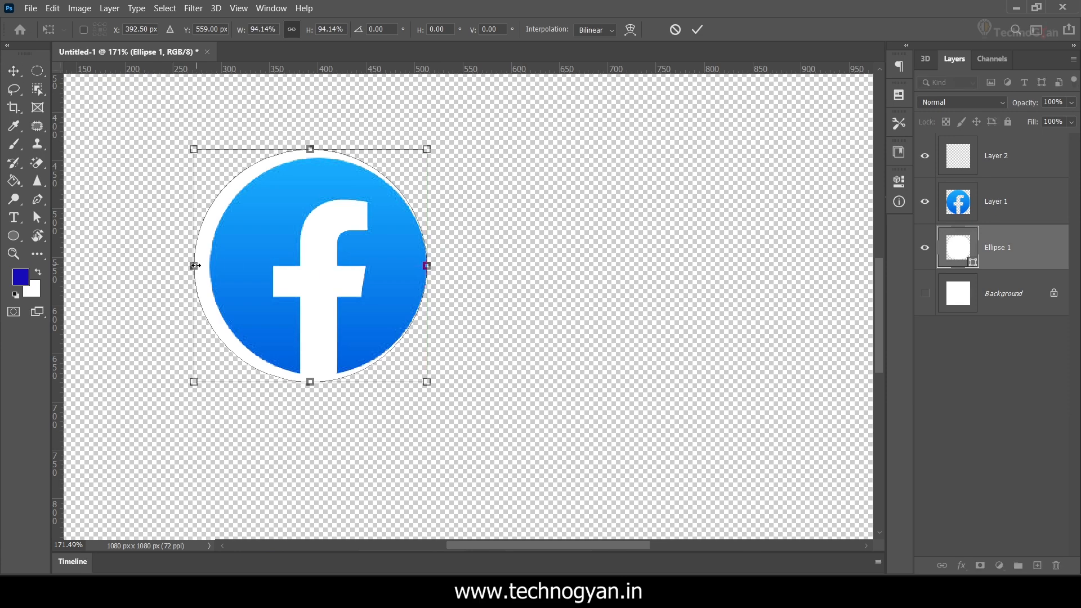
left_click_drag(195, 265, 211, 266)
left_click(697, 30)
left_click(451, 338)
Convert the Facebook icon and white circle layers into one smart object and remove the empty Layer 2.
left_click(1014, 258)
left_click(1035, 210, "shift")
right_click(1035, 210)
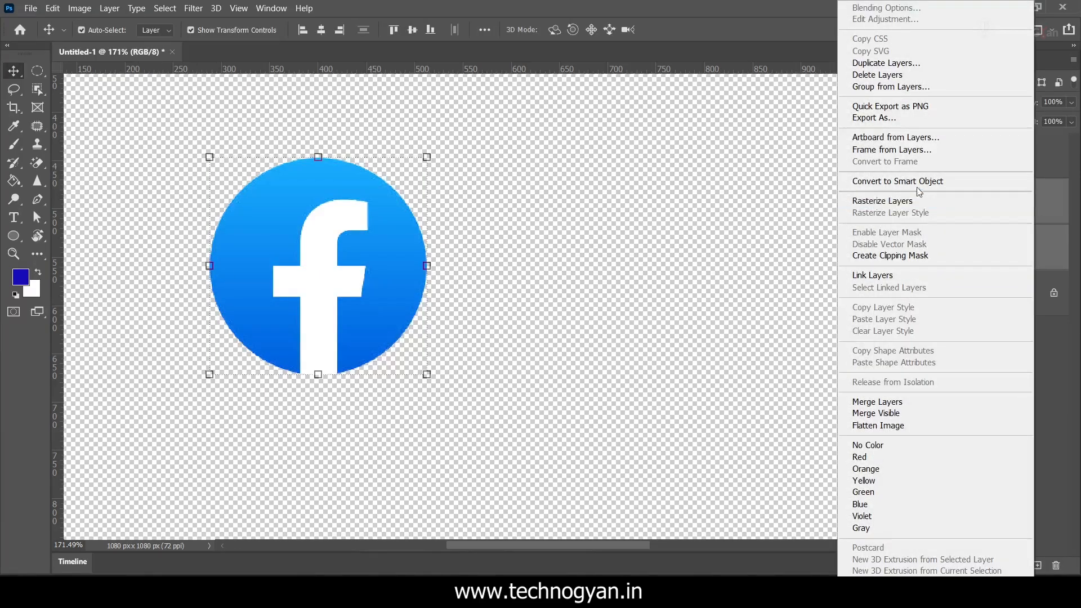
left_click(917, 185)
left_click(1024, 157)
left_click_drag(476, 288, 673, 315)
mouse_move(542, 276)
left_mouse_down()
mouse_move(582, 276)
mouse_move(551, 274)
left_mouse_up()
Create a second new document measuring 1080 x 1080 px at 72 ppi.
left_click(31, 7)
left_click(40, 21)
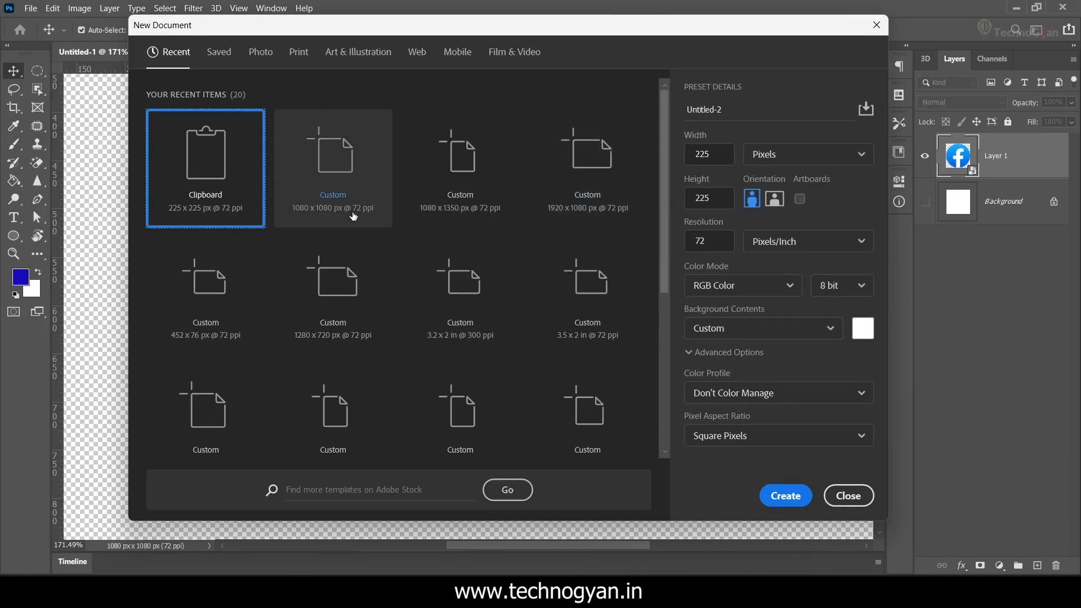
left_click(785, 494)
Switch to the browser and search PNGWing for "paper torn".
key("alt+Tab")
left_click(721, 8)
left_click(354, 272)
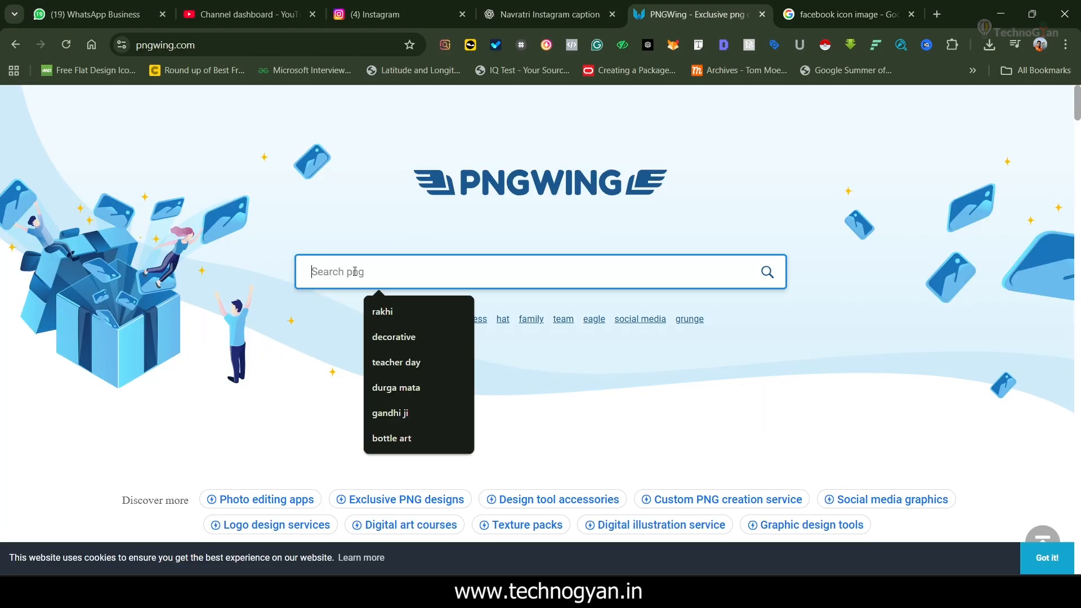
type("paper torn")
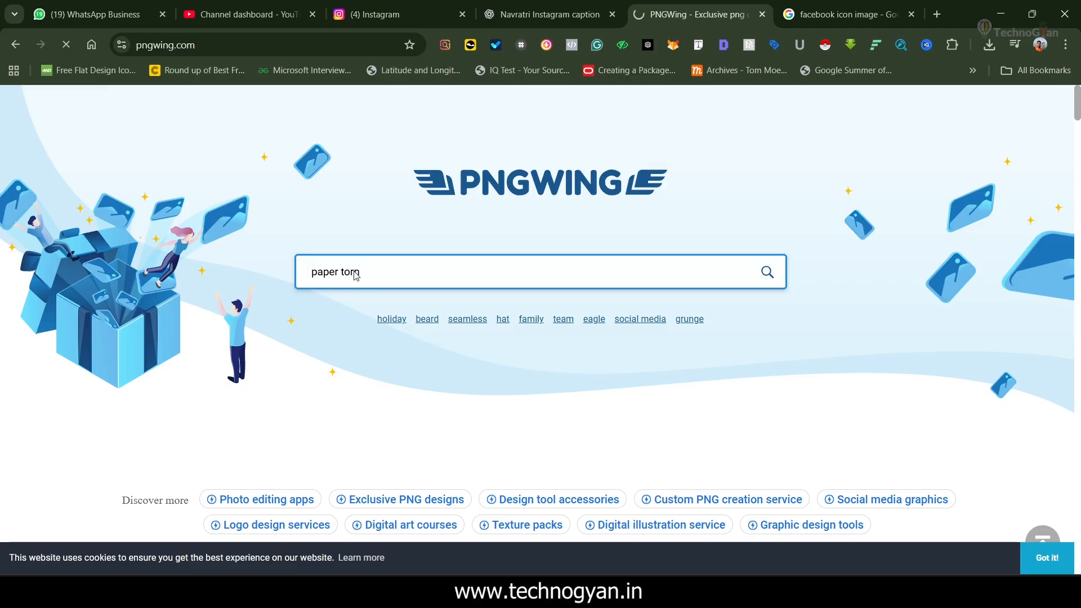
Look through the first page of torn paper results and go to the second page, dismissing the full-screen ad.
scroll(531, 398, "down", 10)
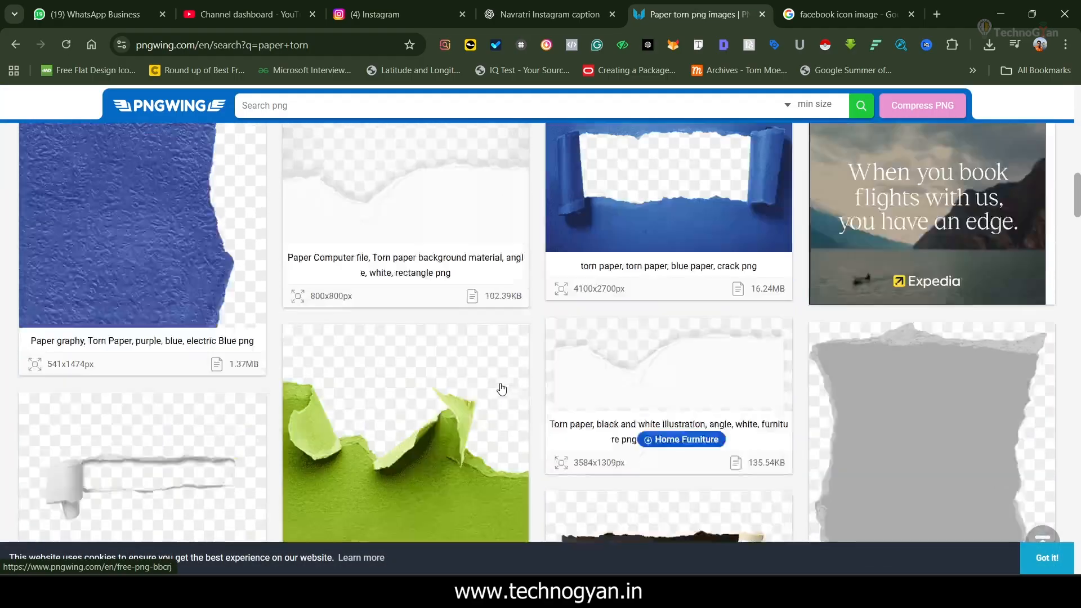
scroll(502, 388, "down", 15)
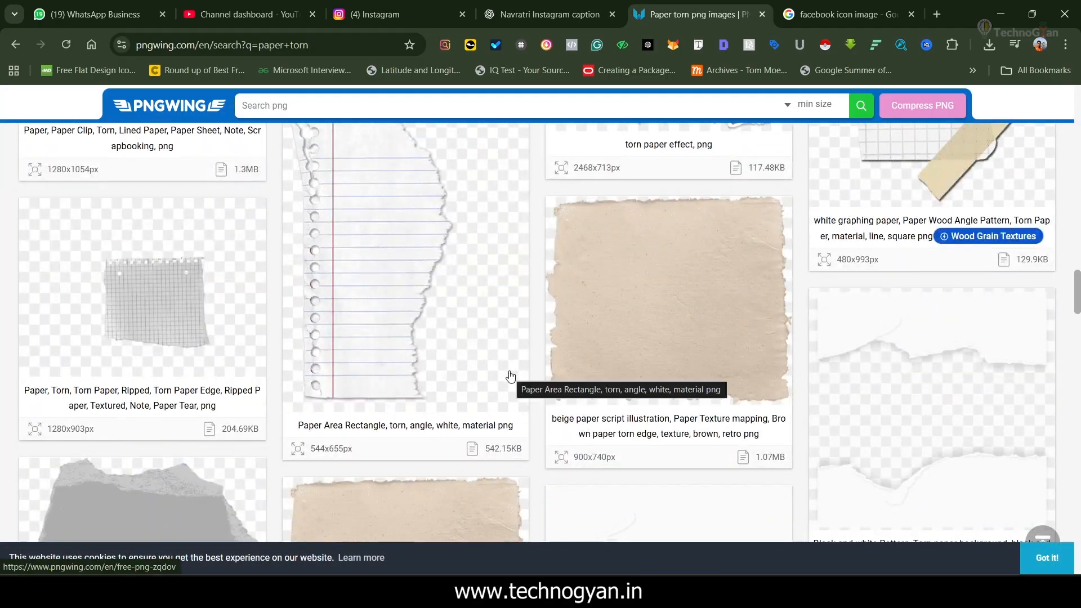
scroll(511, 376, "down", 12)
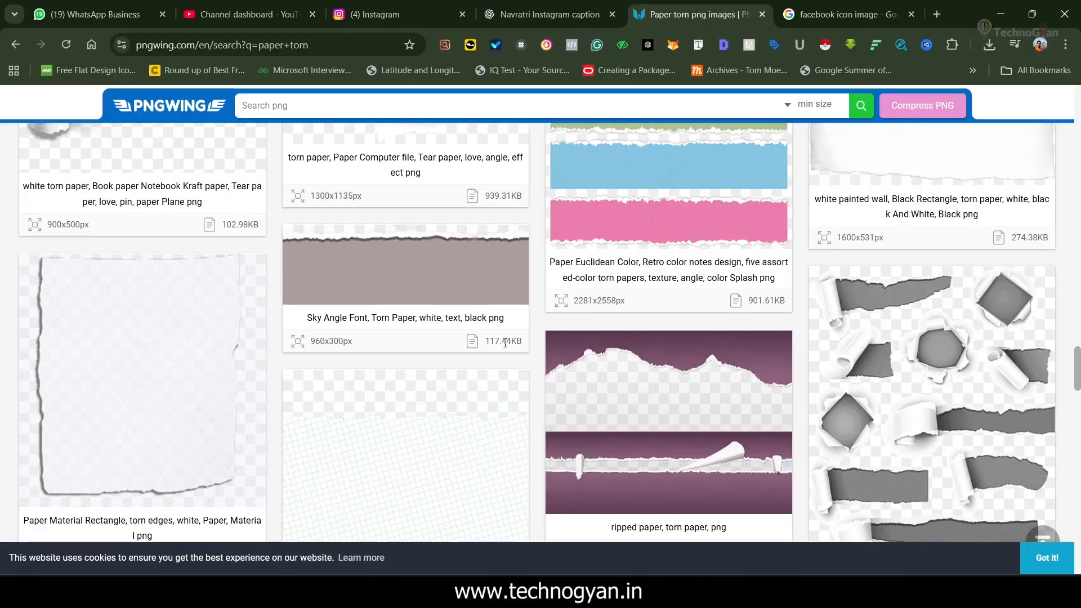
scroll(506, 344, "down", 5)
scroll(505, 347, "down", 8)
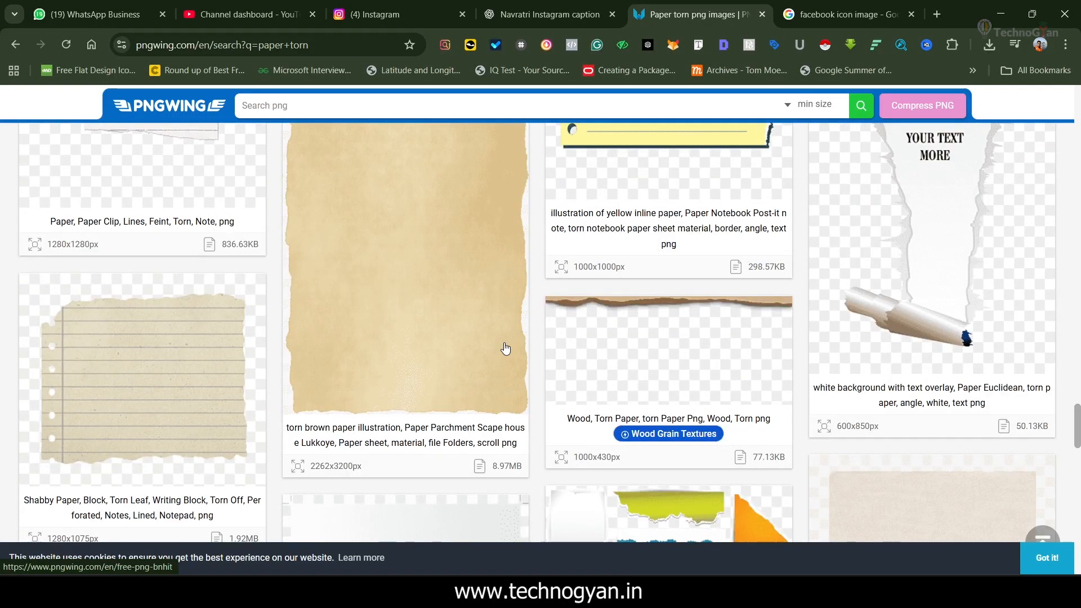
scroll(505, 347, "down", 20)
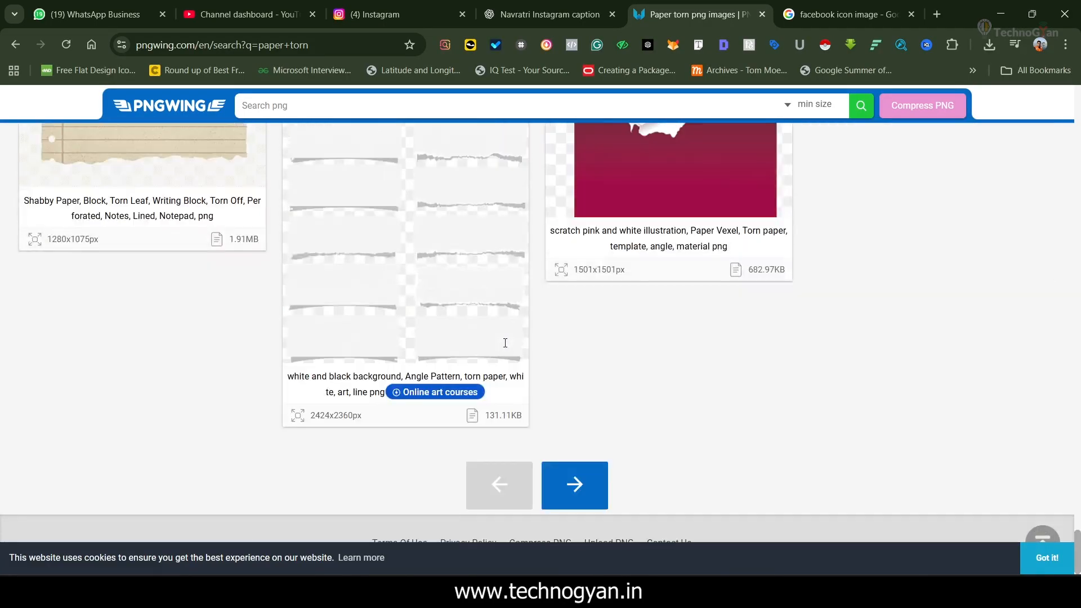
left_click(557, 473)
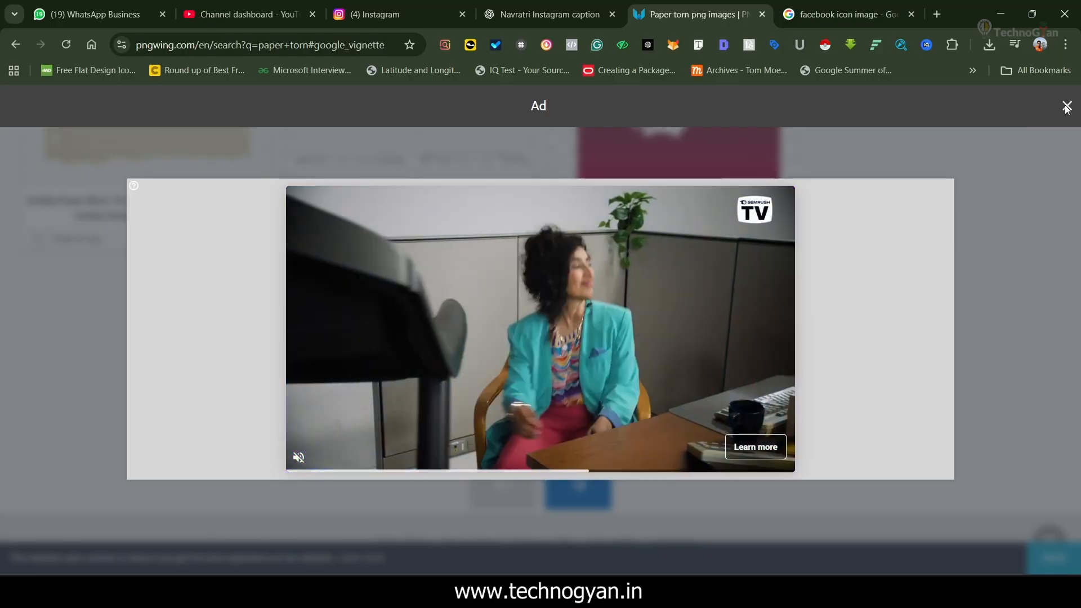
left_click(1067, 107)
Open the 600x574px white torn paper PNG from the second results page and download it, completing the verification challenge.
scroll(648, 310, "down", 10)
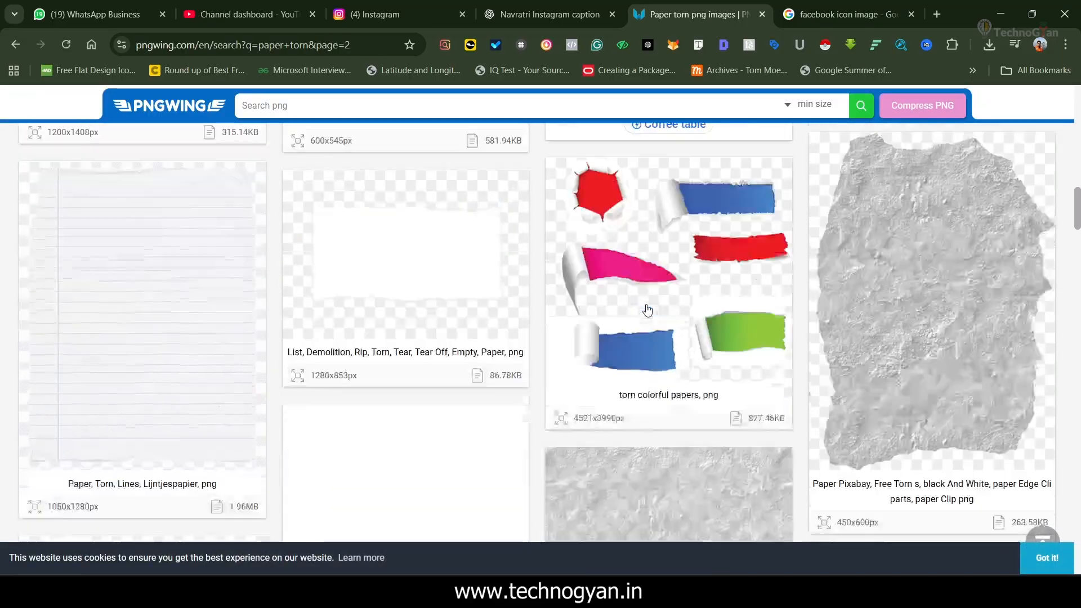
scroll(648, 310, "down", 20)
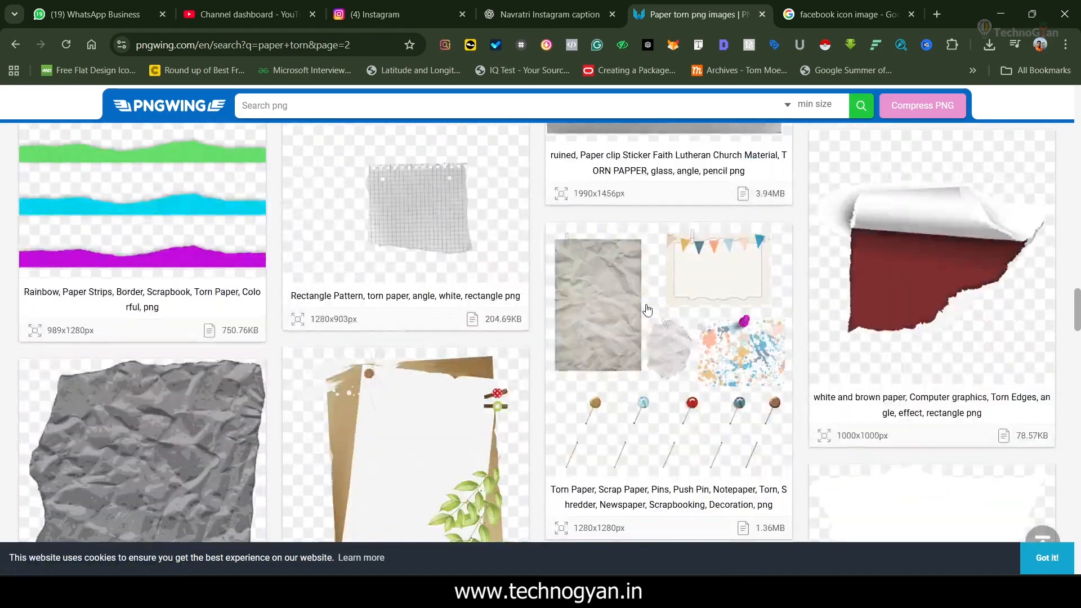
scroll(647, 310, "down", 5)
left_click(647, 302)
scroll(563, 387, "down", 6)
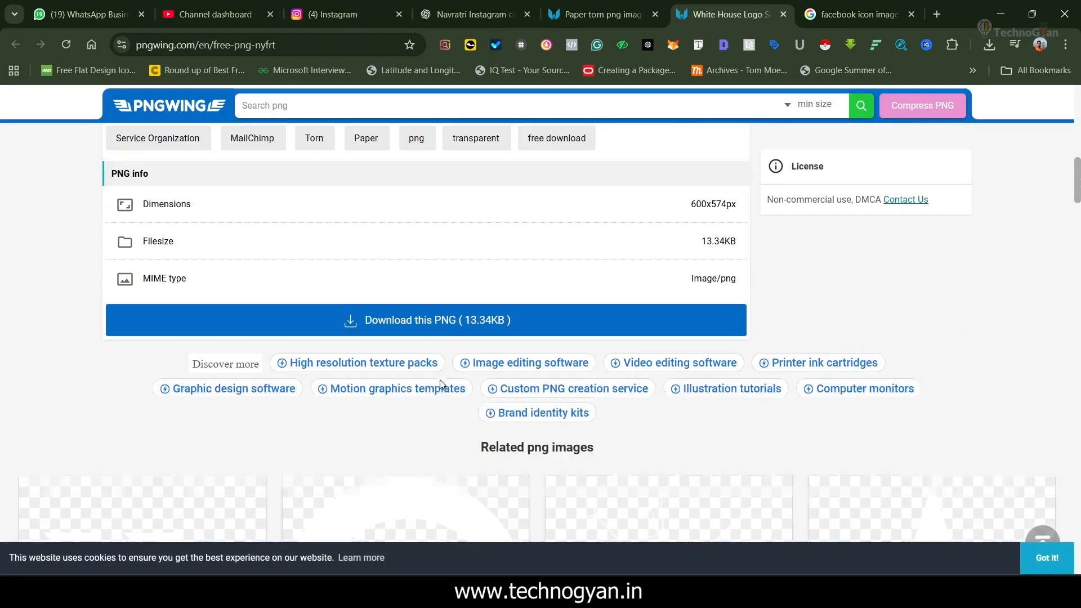
left_click(451, 325)
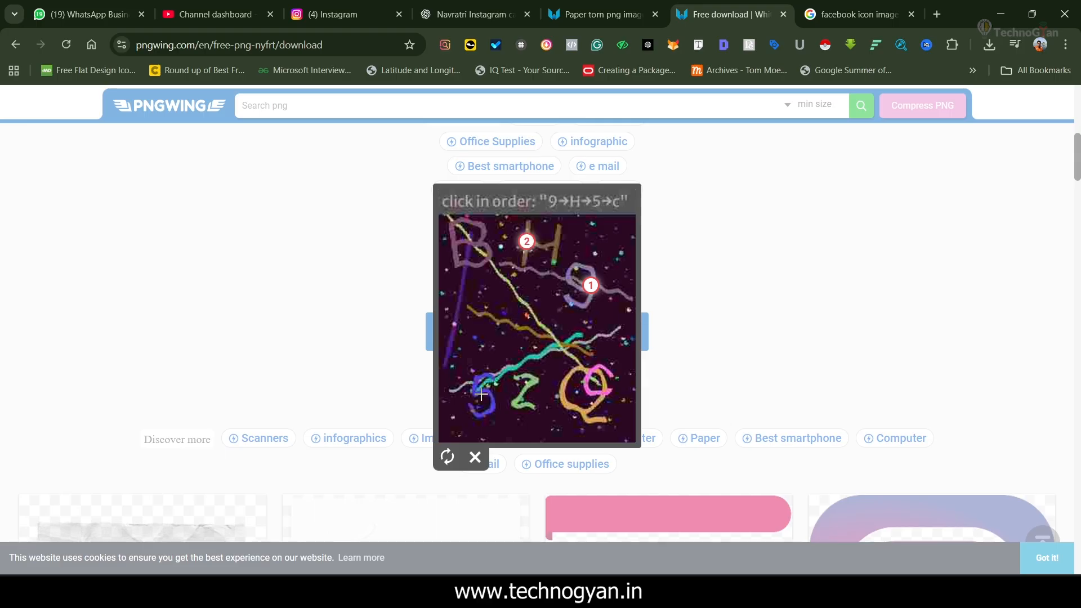
left_click(596, 376)
scroll(732, 293, "down", 5)
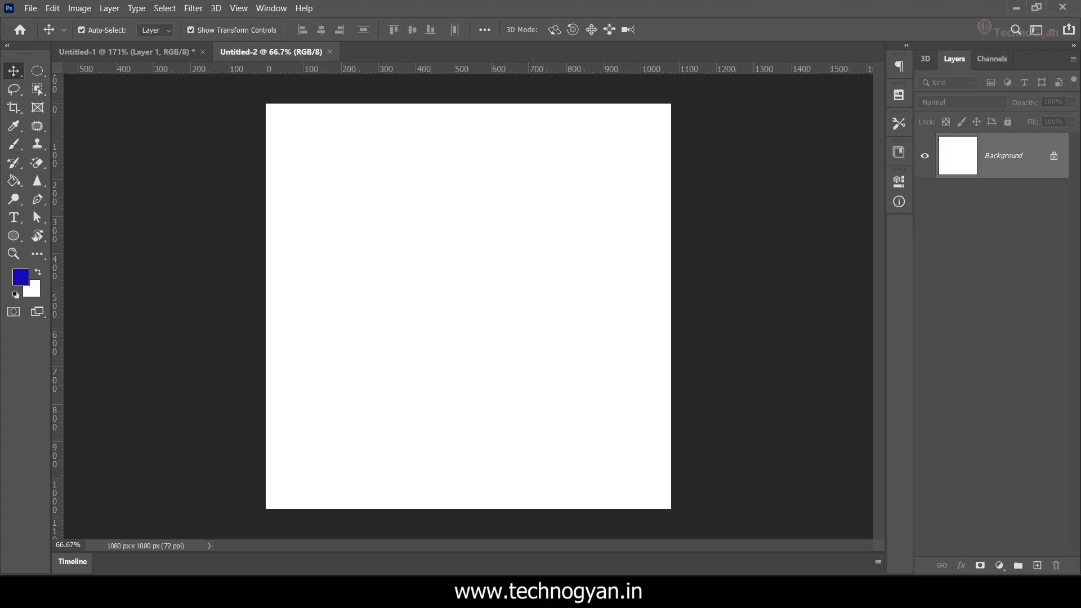
Open the downloaded pngwing.com (29) image in Photoshop and bring the torn paper into the Untitled-2 document.
left_click(30, 8)
left_click(43, 35)
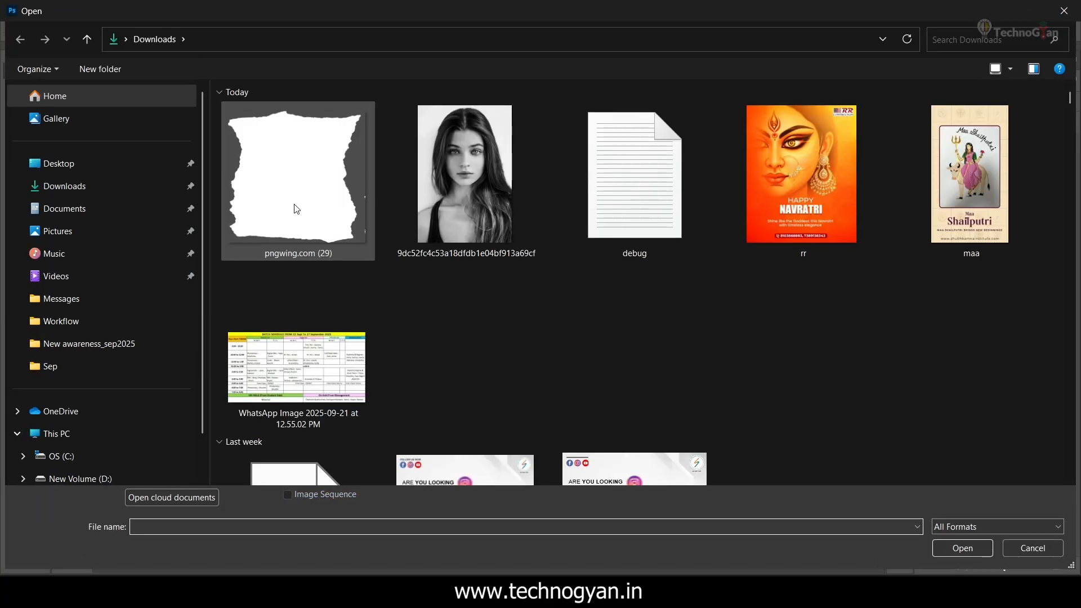
double_click(295, 208)
left_click_drag(278, 46, 501, 285)
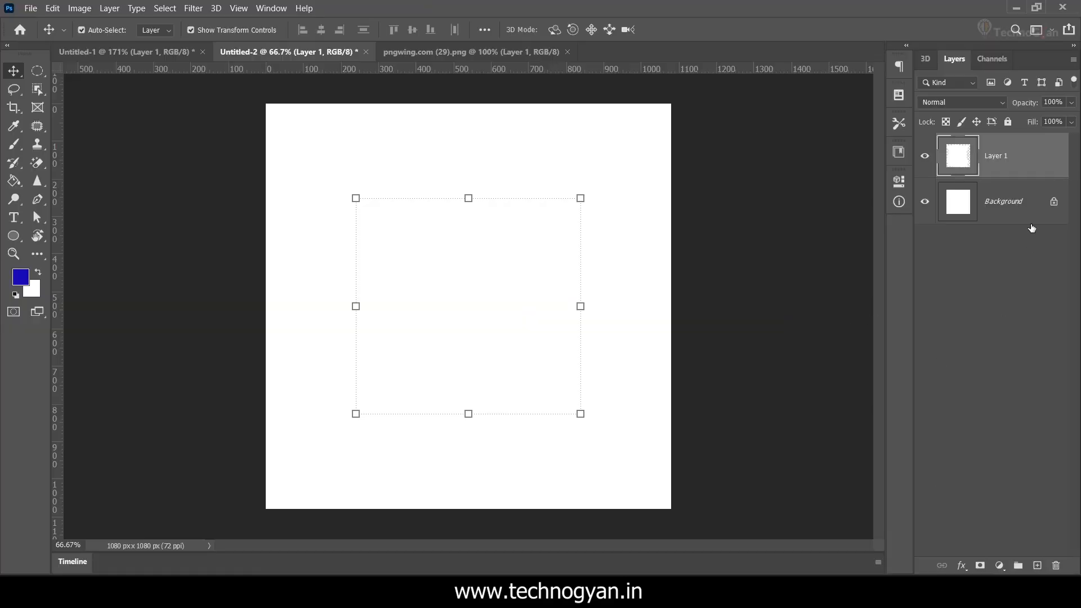
Fill the Background layer with green #03b283 using the Paint Bucket.
left_click(995, 211)
left_click(21, 281)
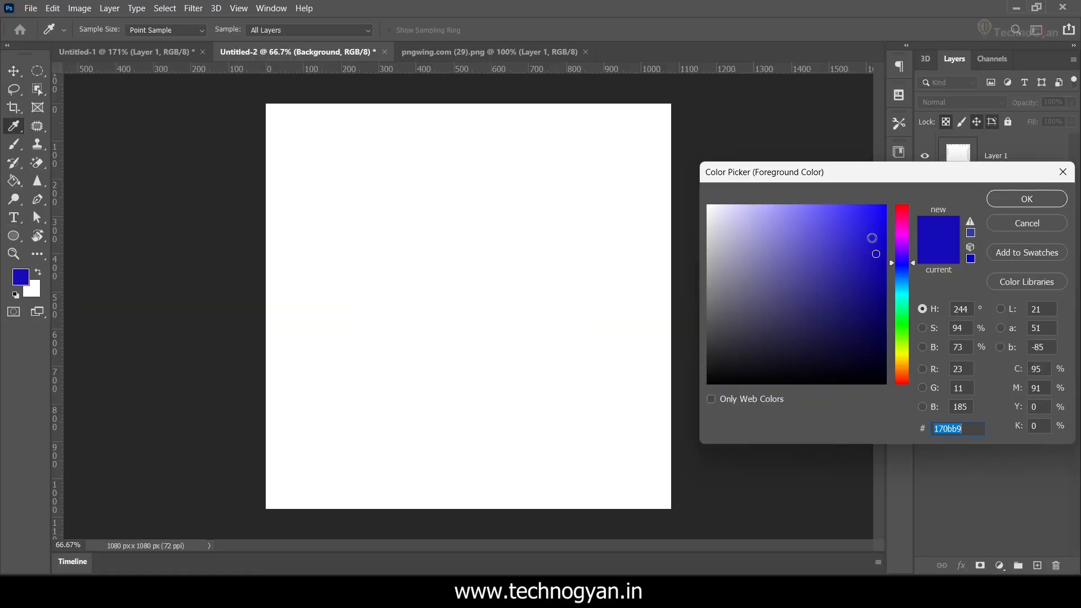
left_click(906, 280)
left_click(903, 303)
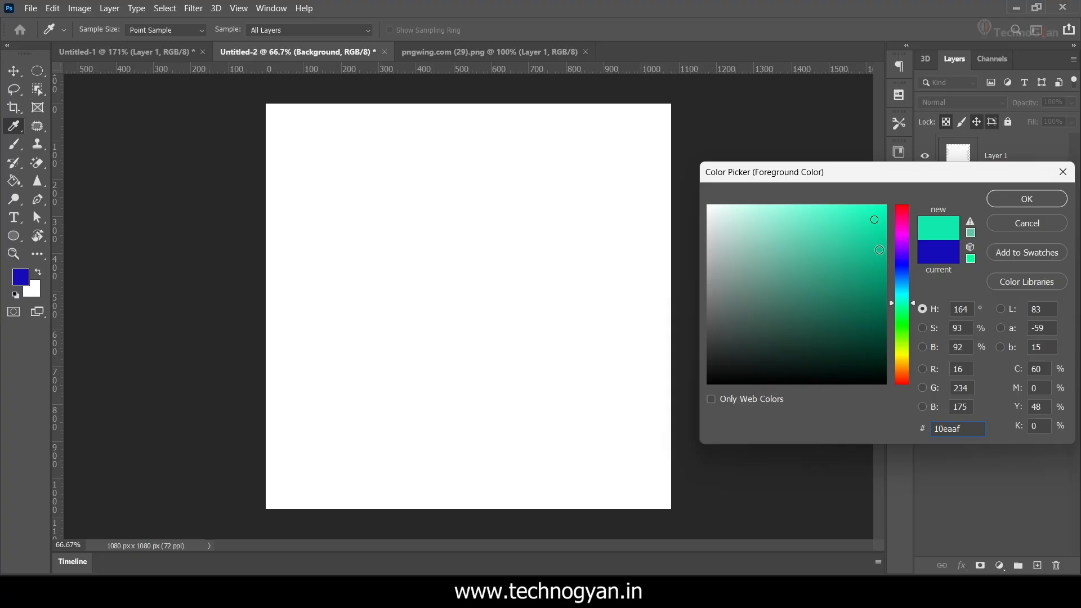
left_click(1026, 203)
left_click(14, 180)
left_click(281, 127)
key("v")
Convert the torn paper layer to a Smart Object, rotate it about 44° and enlarge it to about 204%.
right_click(1019, 163)
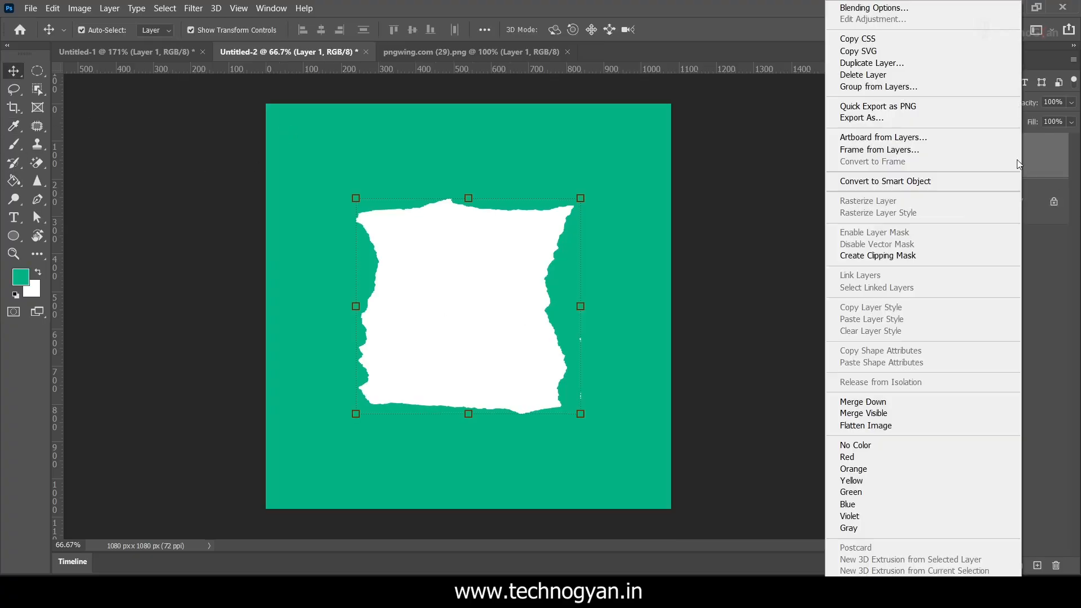
left_click(924, 179)
left_click_drag(590, 219, 607, 324)
left_click_drag(582, 258, 702, 167)
left_click_drag(544, 239, 490, 311)
left_click_drag(607, 190, 601, 254)
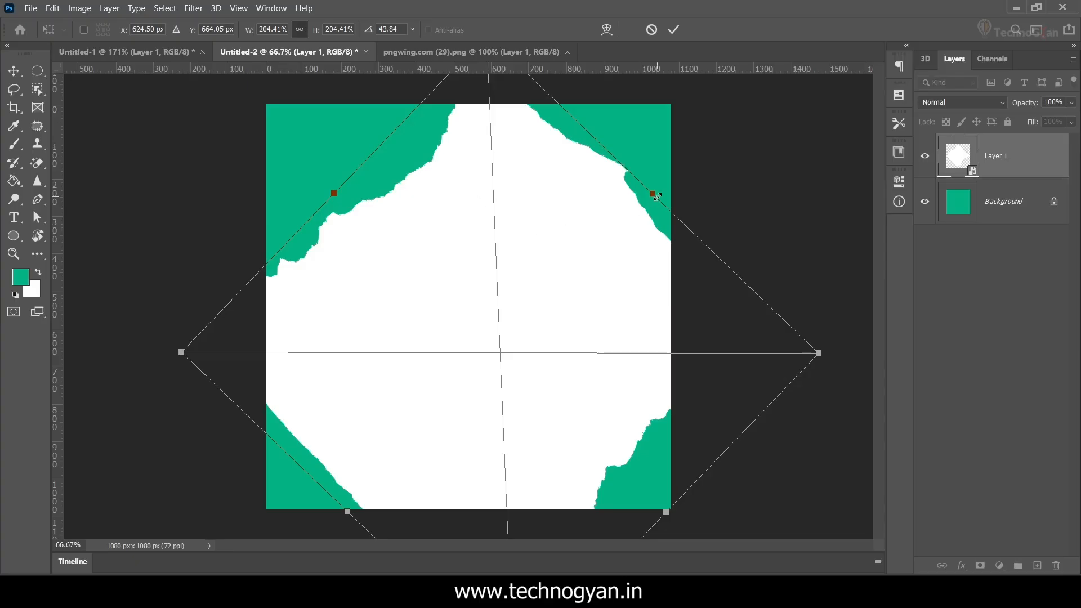
Stretch the torn paper to about 180% wide and 288% high so it spans the canvas diagonally, and apply the transform.
left_click_drag(656, 195, 715, 130)
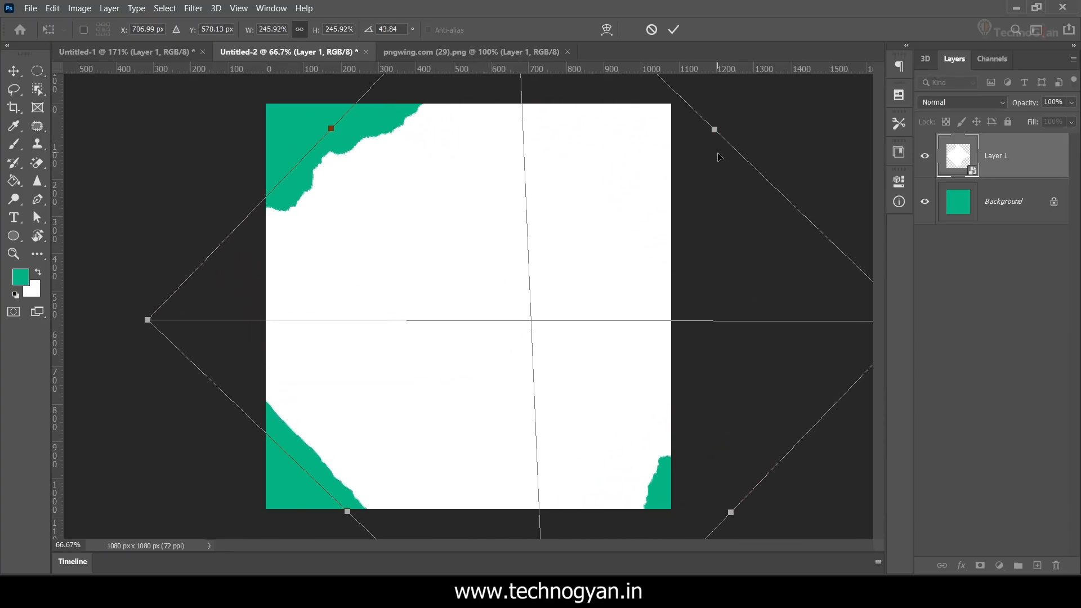
key("ctrl+z")
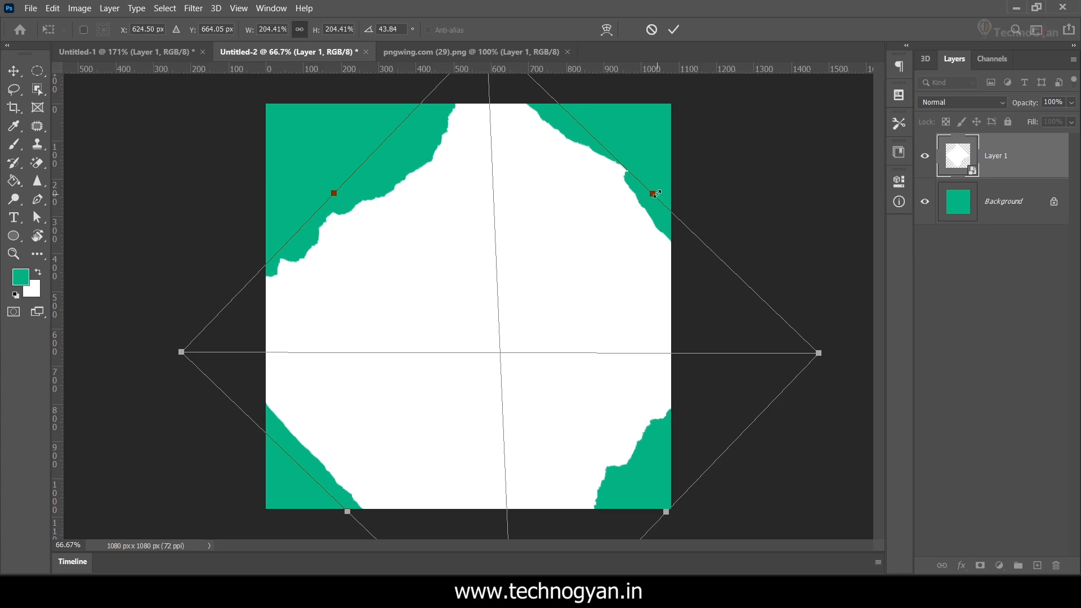
left_click_drag(656, 194, 656, 140)
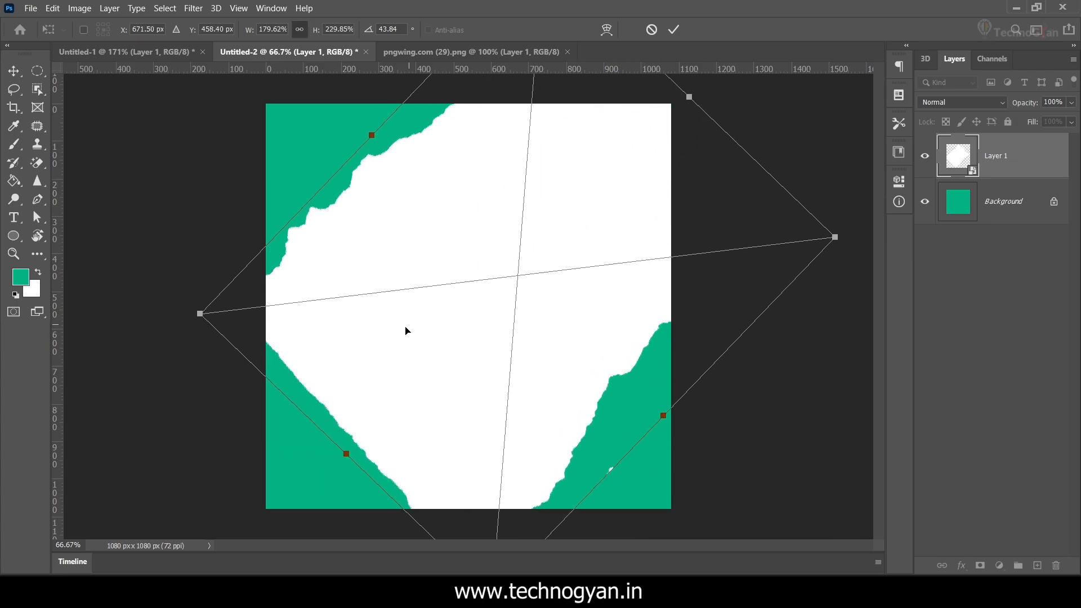
left_click_drag(347, 454, 223, 508)
left_click(674, 29)
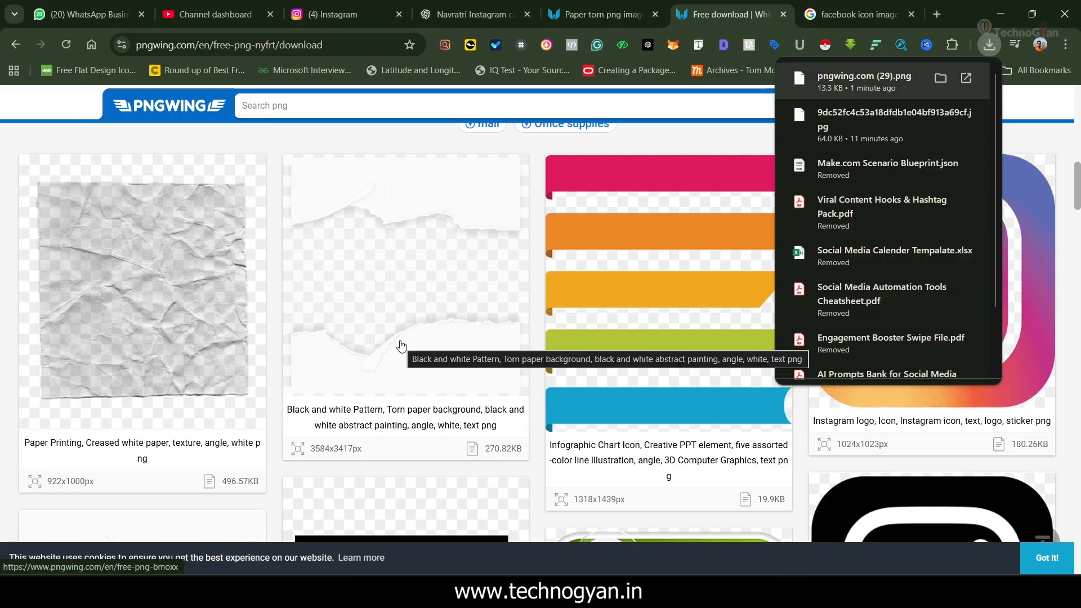
Switch to the browser and search Google Images for "paper crush image".
scroll(401, 346, "up", 5)
left_click(283, 110)
left_click(857, 15)
left_click_drag(271, 122, 2, 87)
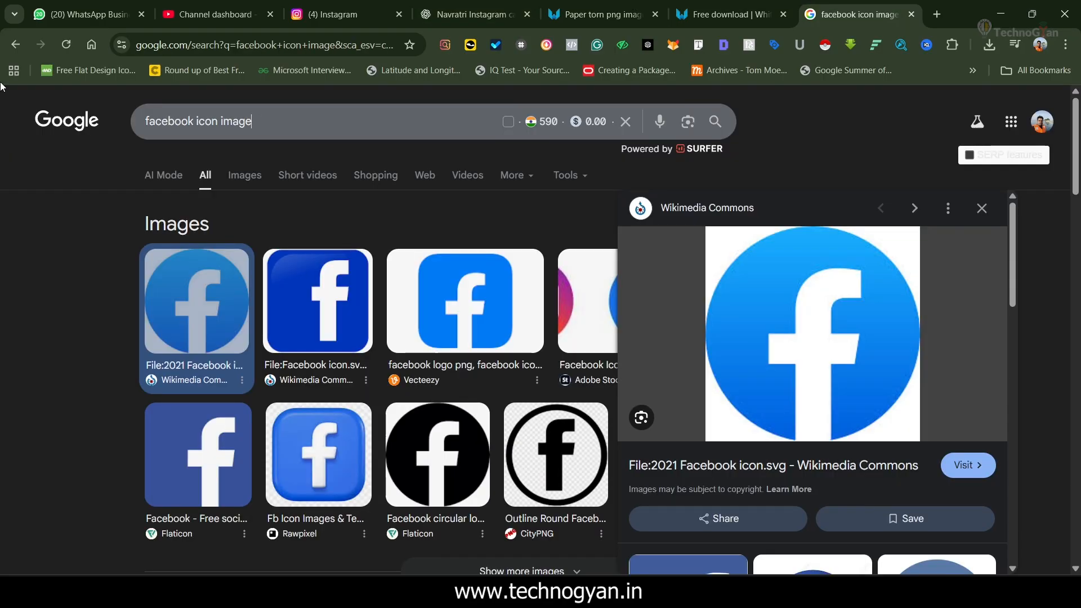
type("pp")
key("BackSpace")
type("aper crush image")
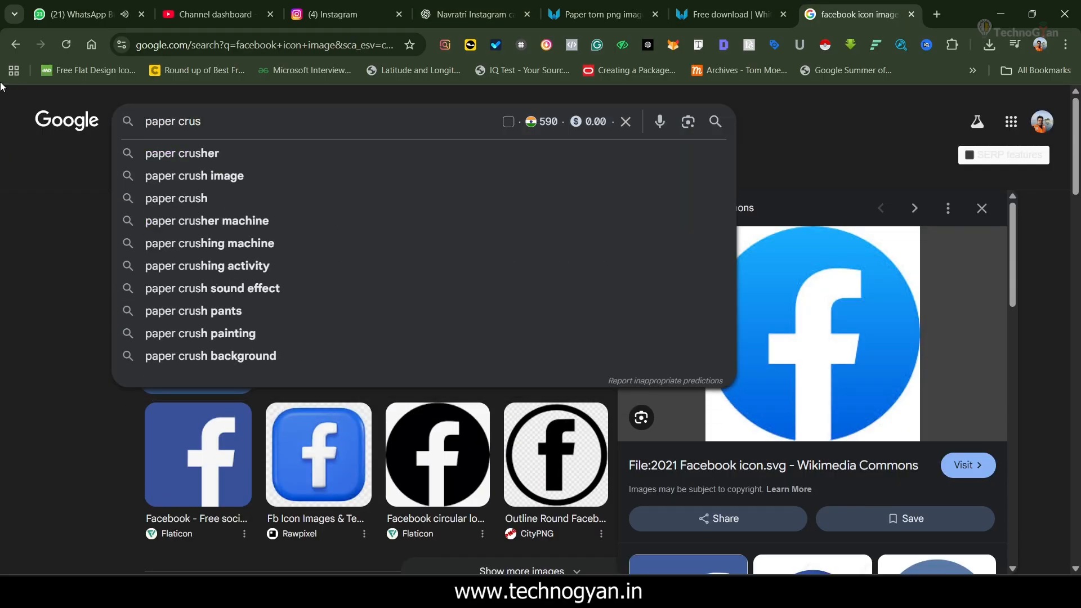
key("Return")
left_click(236, 175)
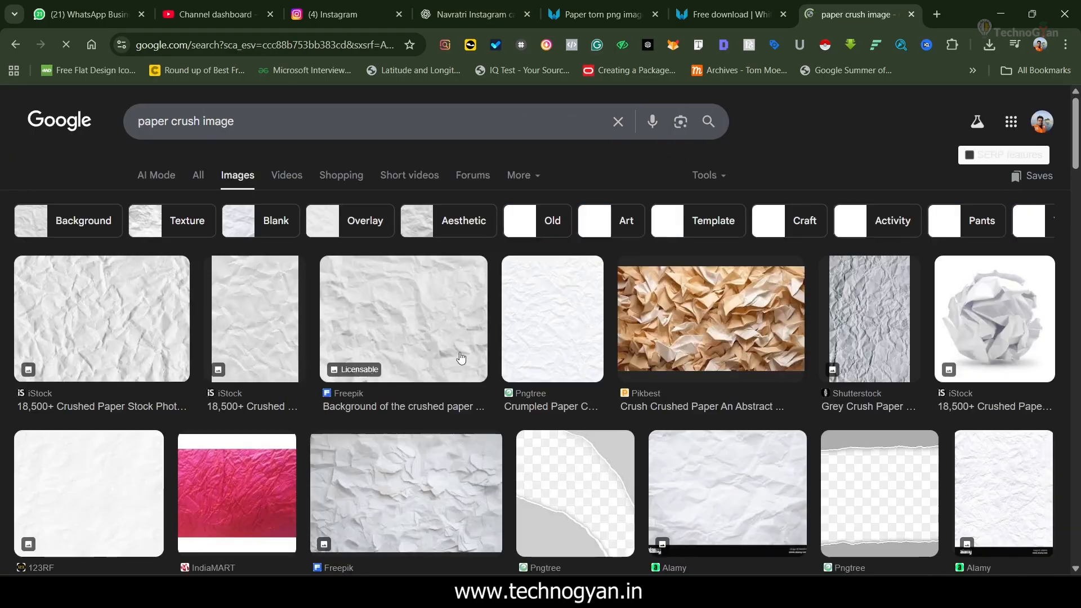
Browse the crushed paper results, copy a white crumpled paper image from iStock and switch back to Photoshop.
scroll(594, 346, "down", 6)
scroll(599, 350, "down", 8)
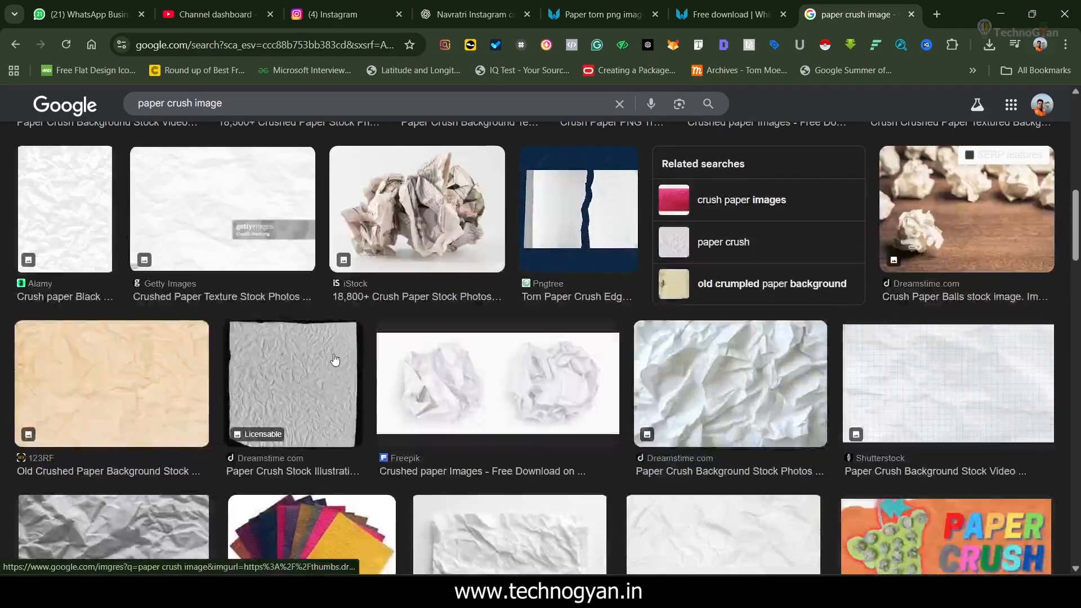
left_click(731, 289)
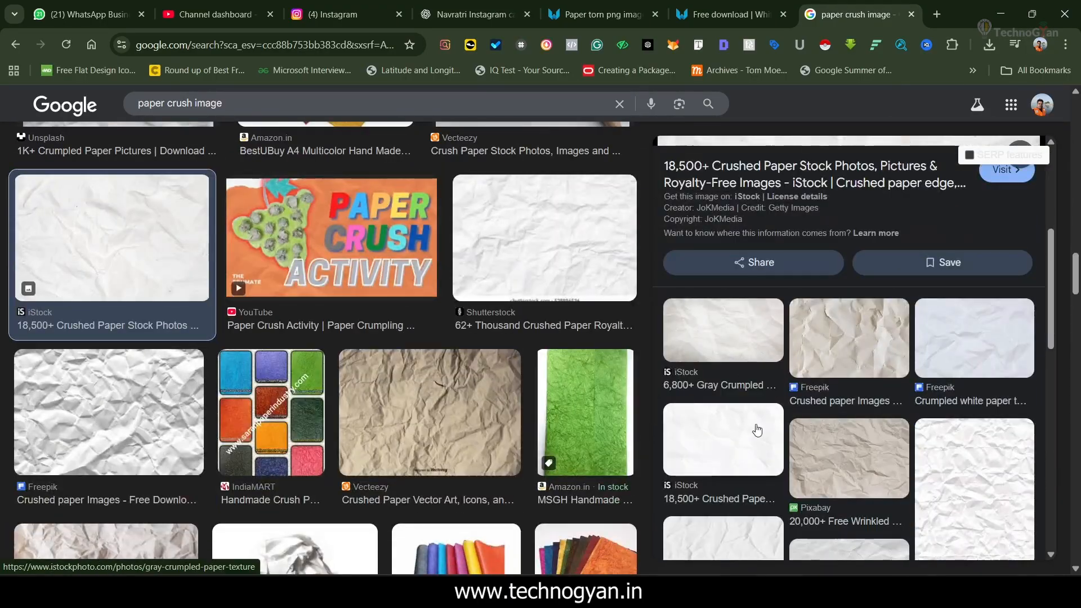
right_click(845, 219)
left_click(878, 452)
key("alt+Tab")
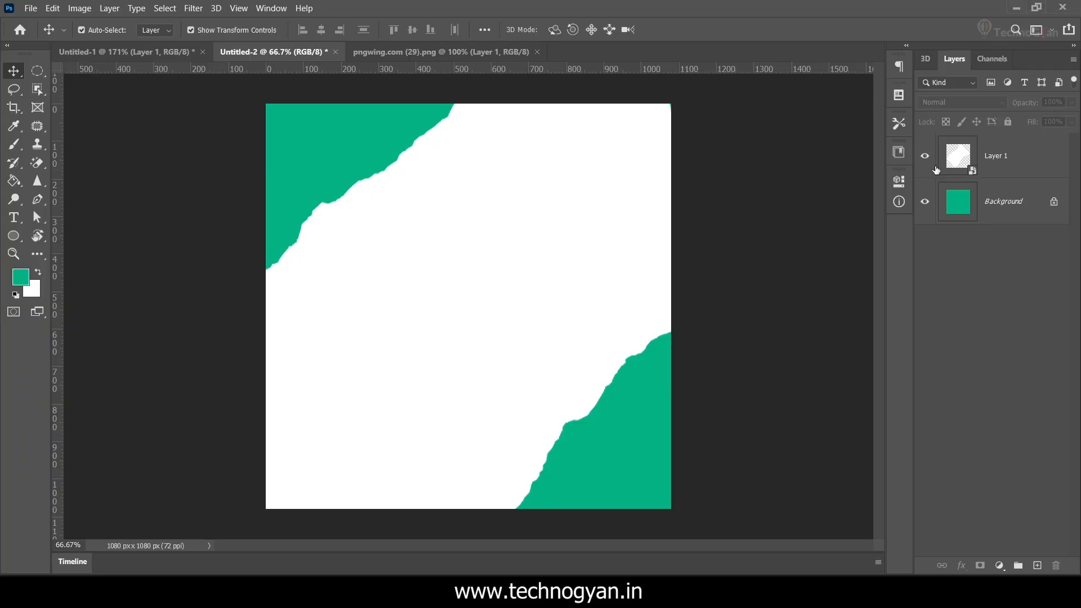
Hide Layer 1, paste the crumpled paper image into Untitled-2 and convert it to a Smart Object.
left_click(925, 155)
key("ctrl+v")
right_click(1012, 155)
left_click(876, 181)
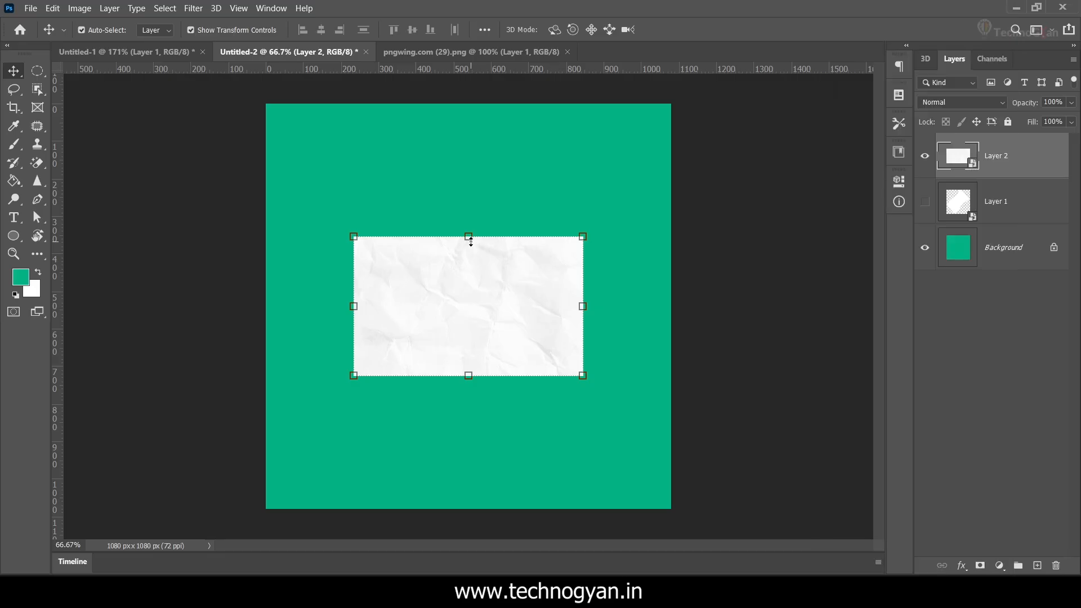
Stretch the crumpled paper to cover the whole canvas and show Layer 1 again.
left_click_drag(468, 236, 468, 102)
left_click_drag(468, 376, 468, 515)
key("Return")
left_click(925, 201)
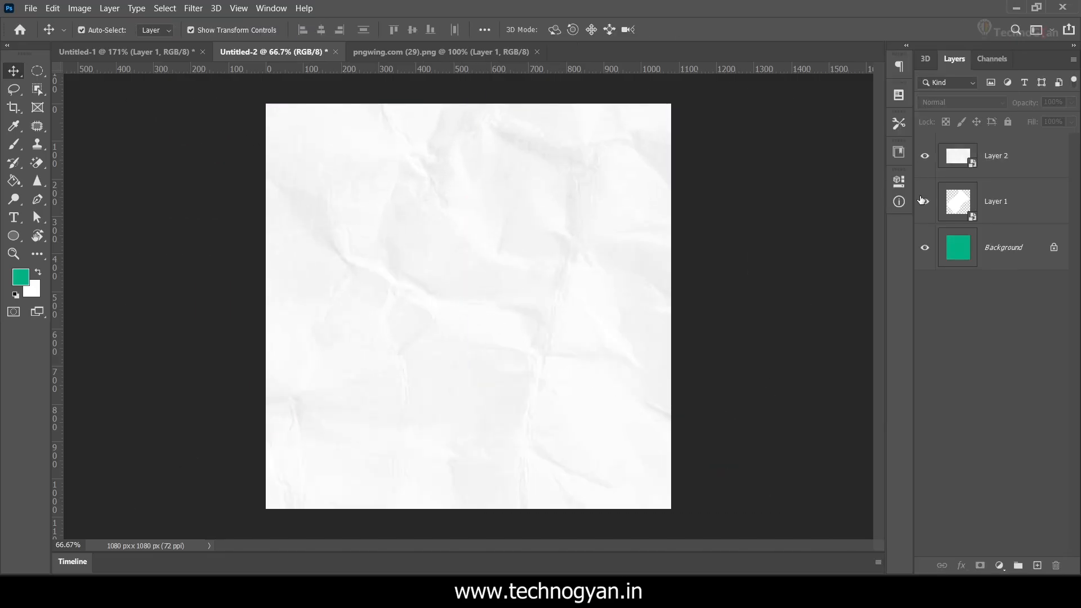
Move Layer 1 above the crumpled paper and scale it to about 93% by 150% towards the canvas's upper-left corner.
left_click_drag(1008, 201, 1027, 154)
left_click_drag(818, 328, 727, 323)
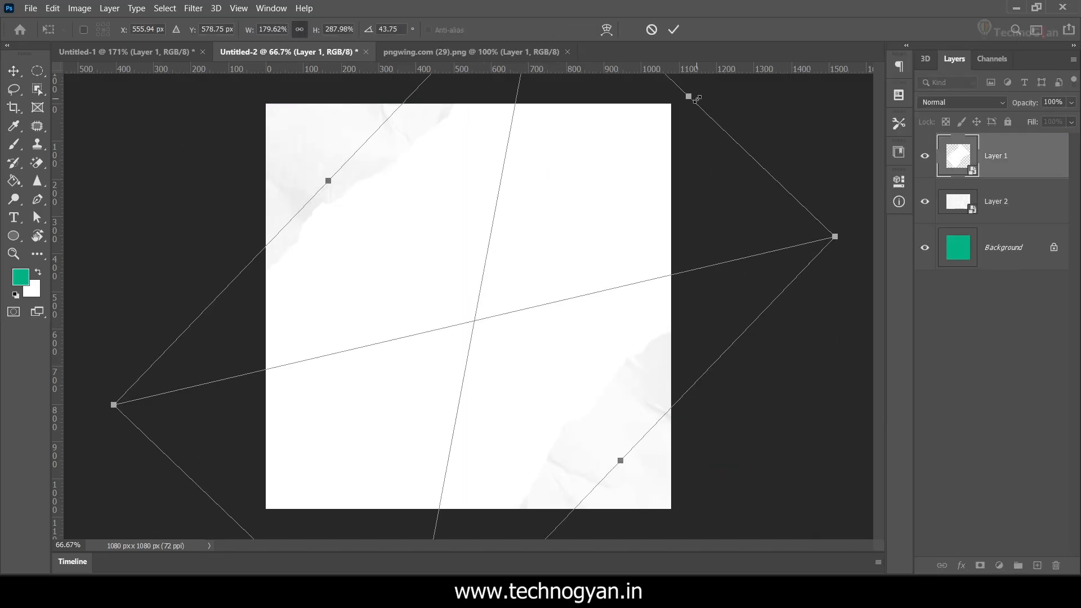
left_click_drag(693, 98, 484, 313)
left_click_drag(434, 423, 365, 134)
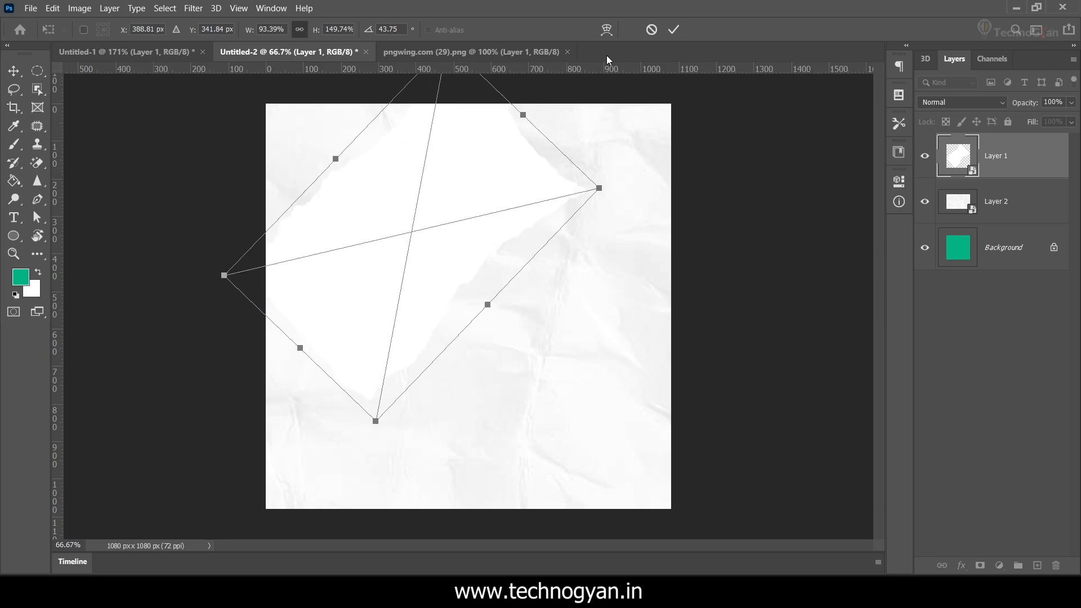
left_click(674, 29)
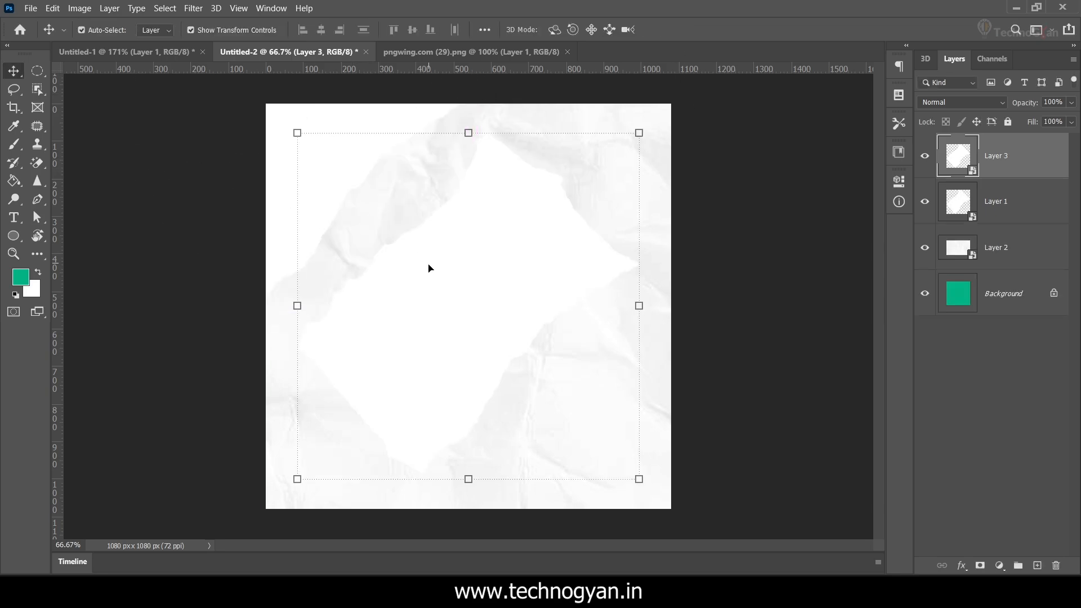
Duplicate the torn paper into the canvas's lower-right corner and give the copy a Color Overlay in the green foreground color.
left_click_drag(429, 268, 616, 451)
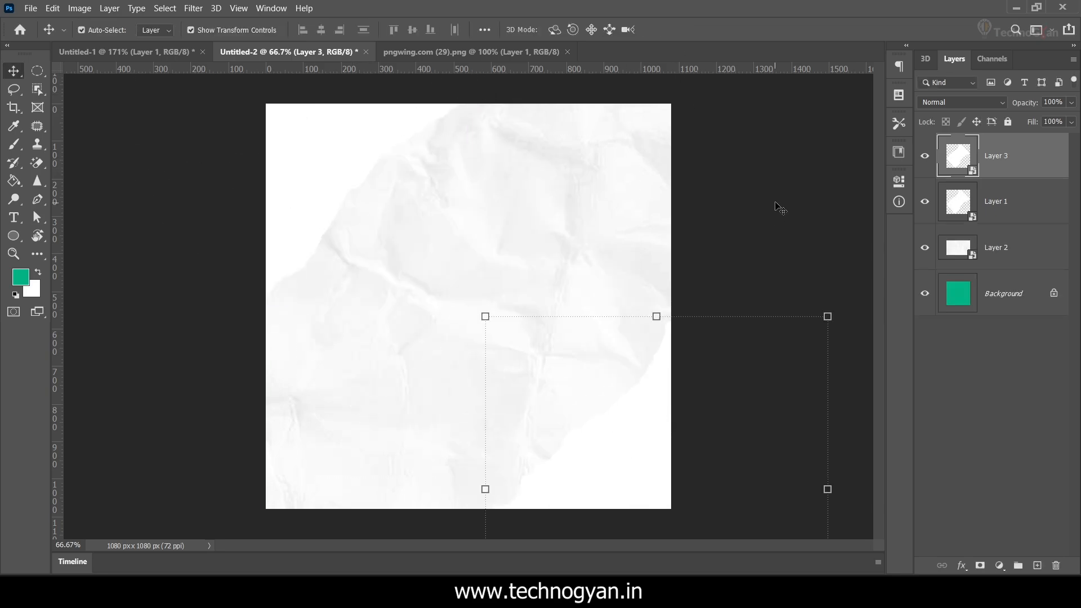
right_click(1008, 170)
left_click(850, 7)
left_click(559, 309)
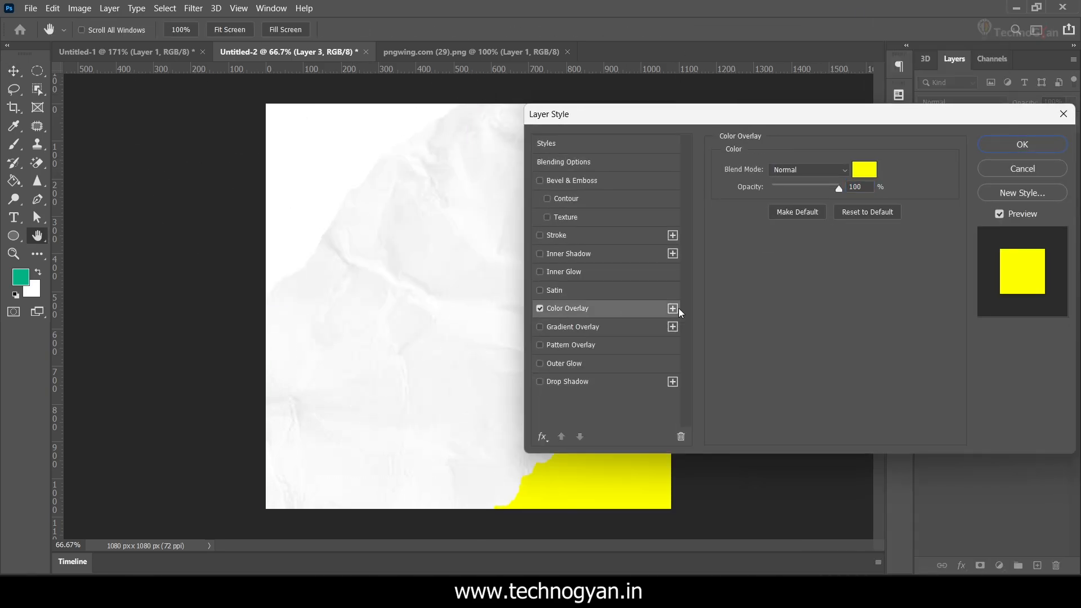
left_click(861, 170)
left_click(23, 277)
left_click(1026, 198)
left_click(1023, 144)
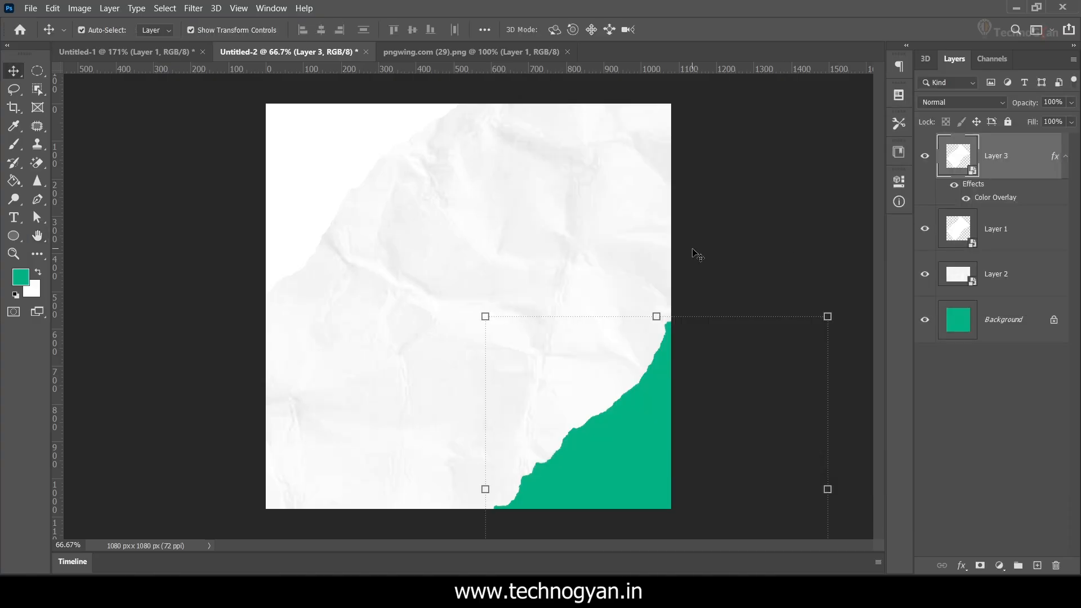
Add the same green Color Overlay to Layer 1, the torn paper in the canvas's upper-left corner.
left_click(946, 231)
right_click(946, 230)
left_click(856, 7)
left_click(539, 308)
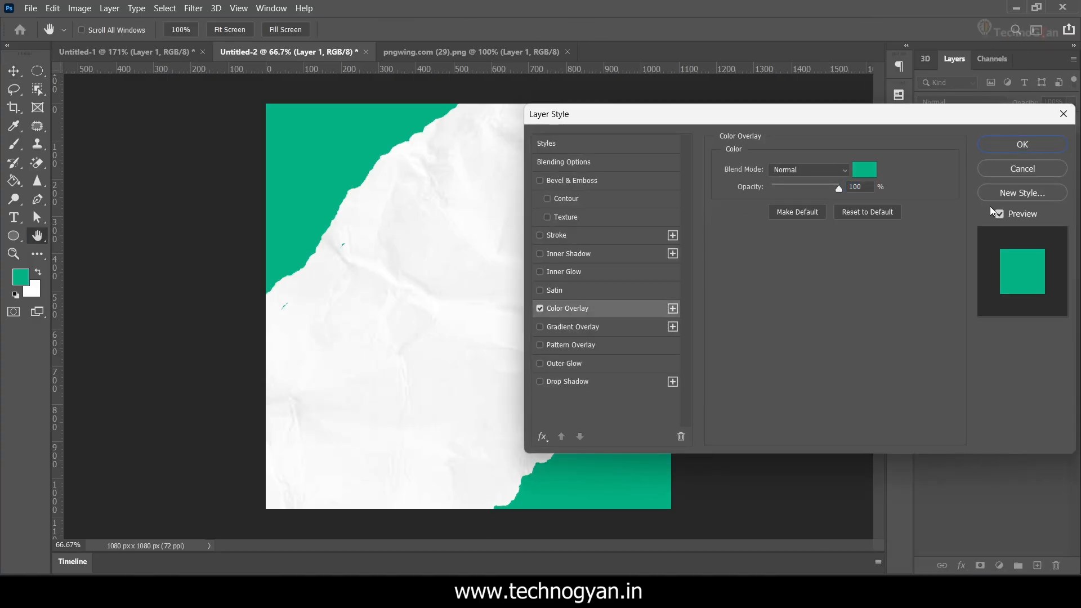
left_click(1023, 144)
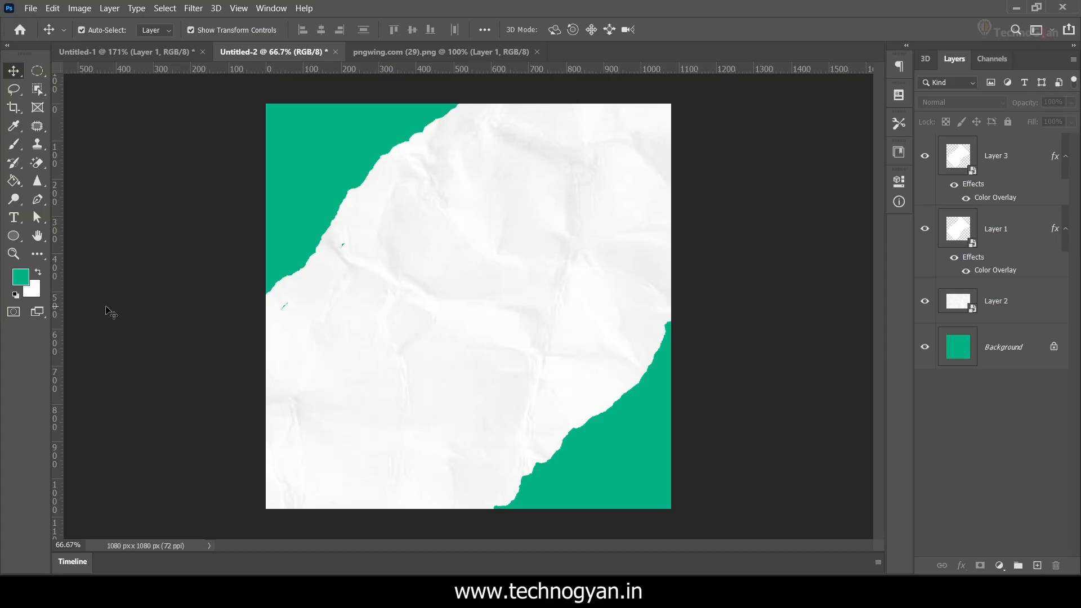
Draw a 392 x 392 px square near the canvas center with a dark purple fill, and deselect it.
right_click(13, 236)
left_click(62, 231)
left_click_drag(385, 233, 532, 380)
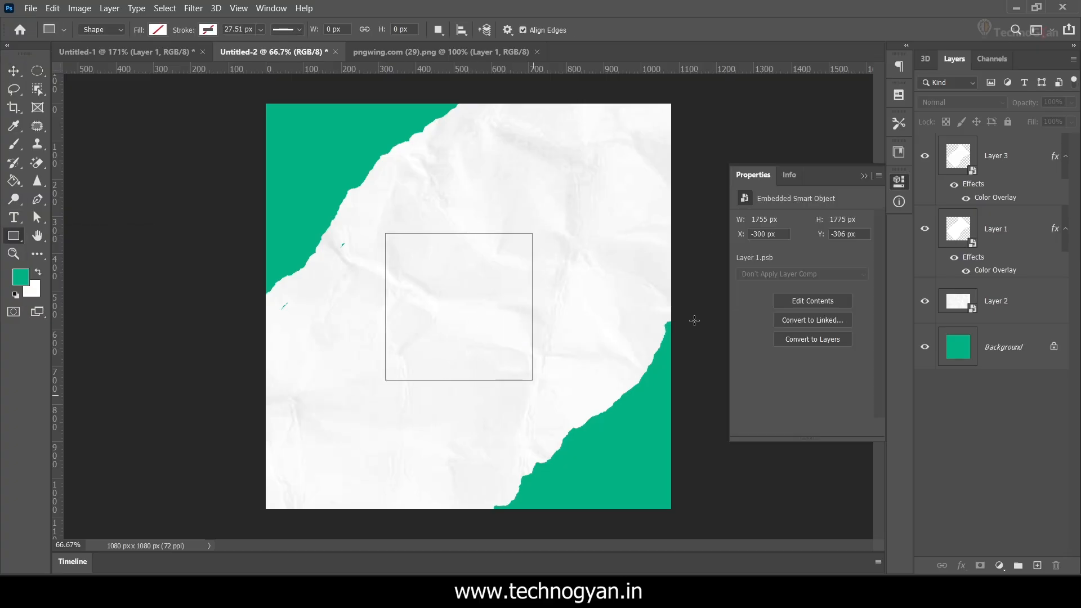
left_click(160, 34)
left_click(121, 103)
key("v")
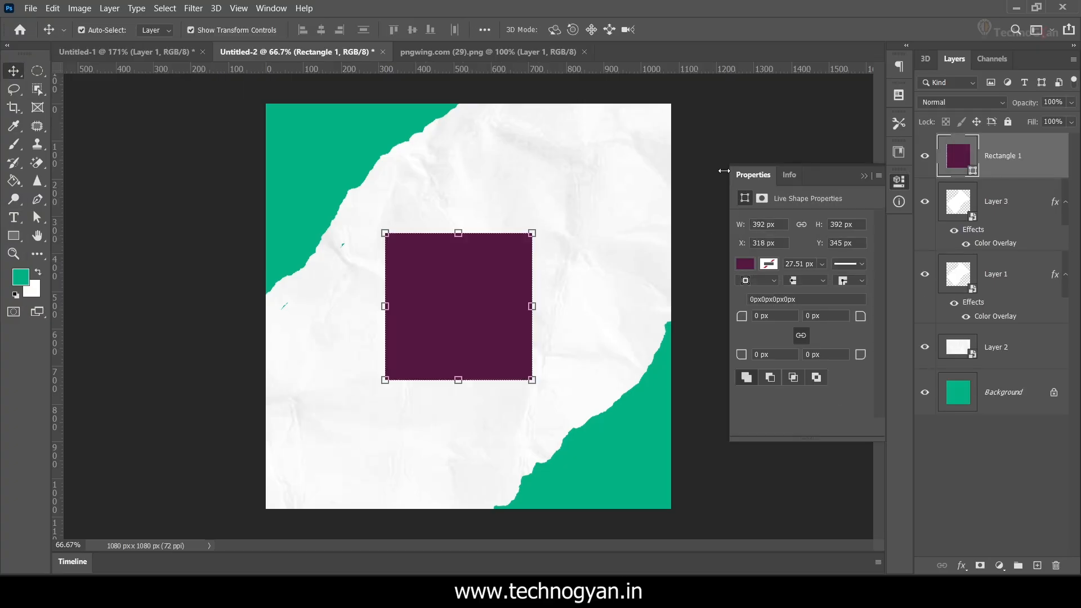
left_click(14, 237)
left_click(159, 32)
left_click(14, 72)
left_click(865, 176)
left_click(760, 283)
Switch to the browser and search Google Images for "travelling image".
left_click(636, 592)
triple_click(142, 106)
type("t")
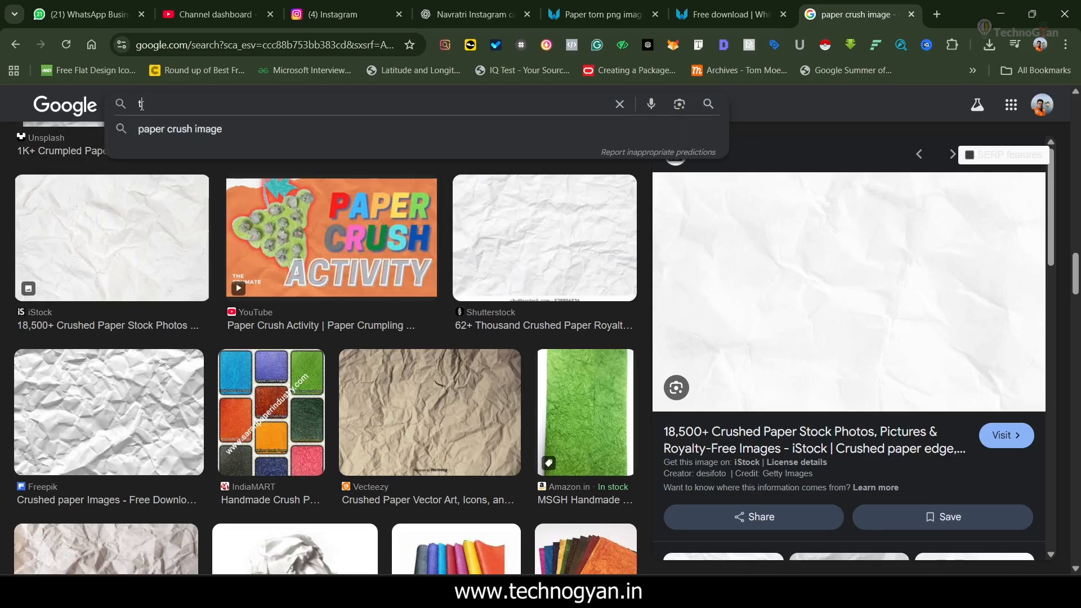
type("ravelling image")
key("Return")
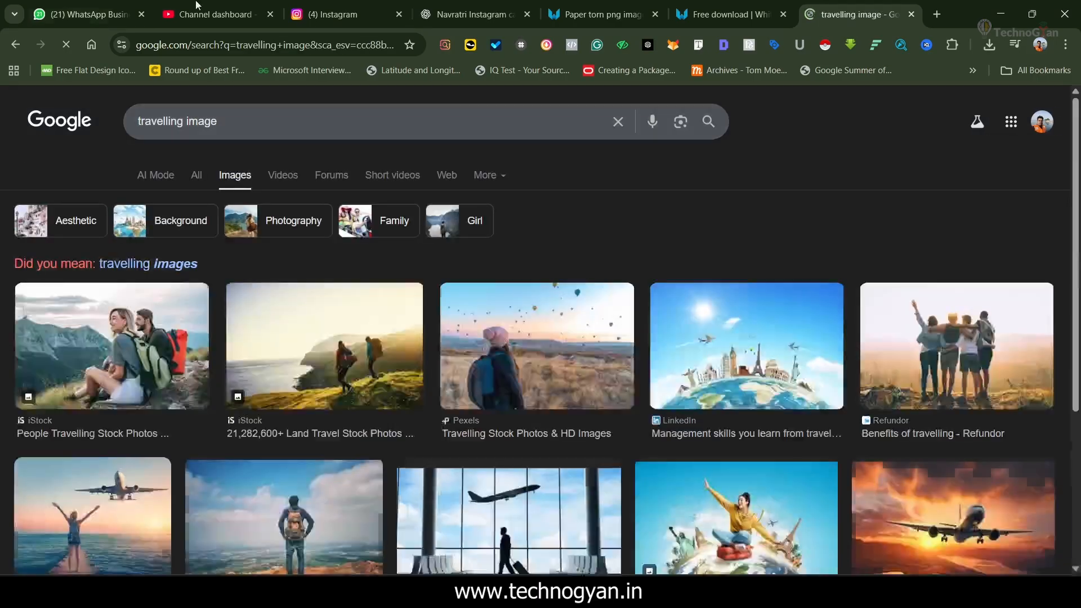
Copy the LinkedIn image of world landmarks on a globe, paste it into Untitled-2 and shift it off the purple square's edge.
left_click(747, 346)
right_click(832, 220)
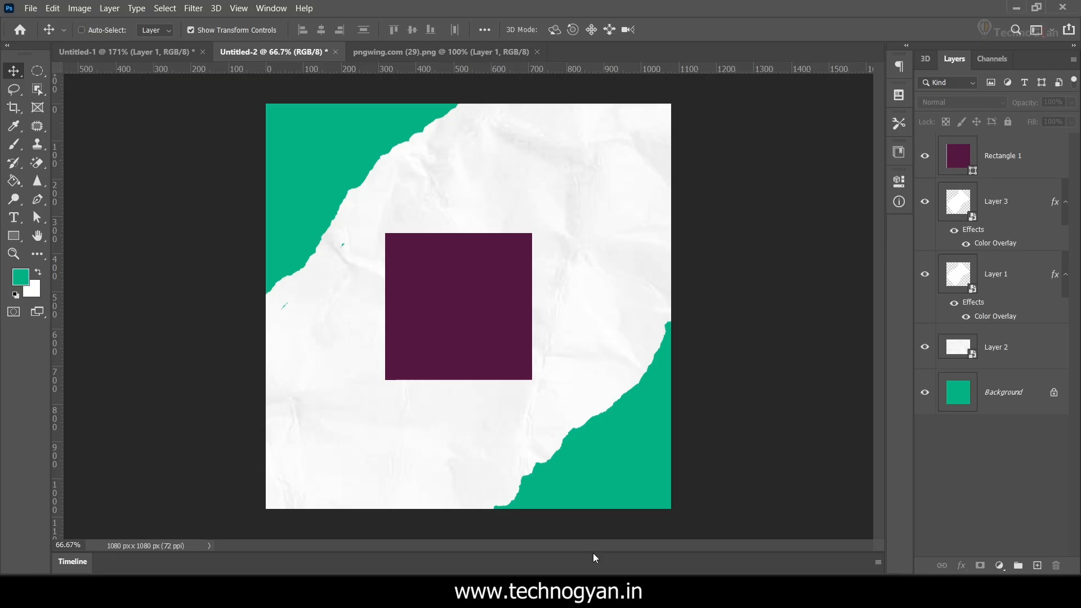
key("ctrl+v")
left_click_drag(253, 324, 404, 328)
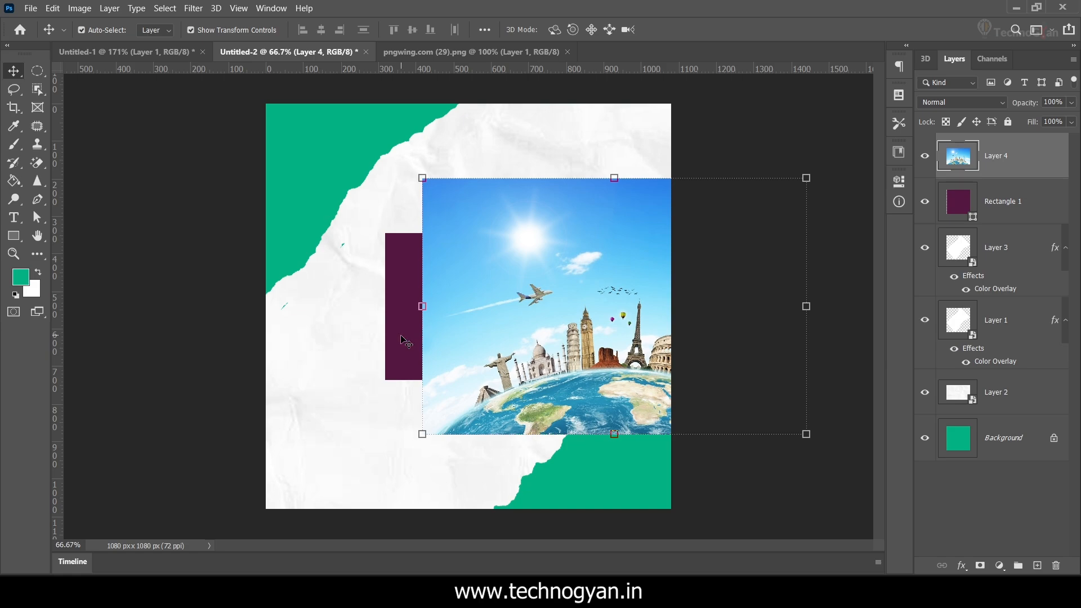
left_click(404, 341)
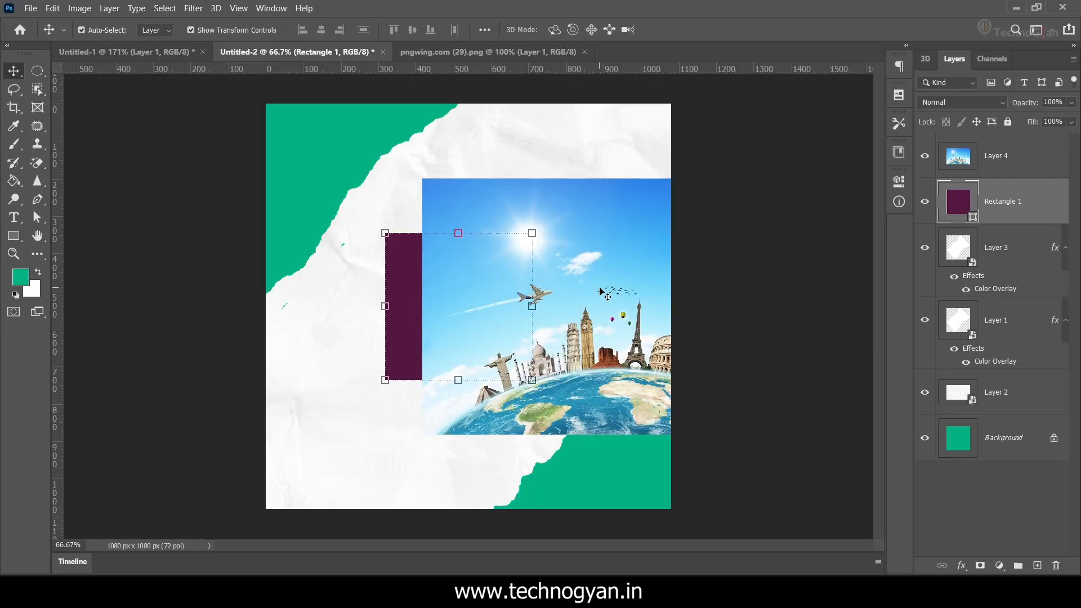
right_click(952, 160)
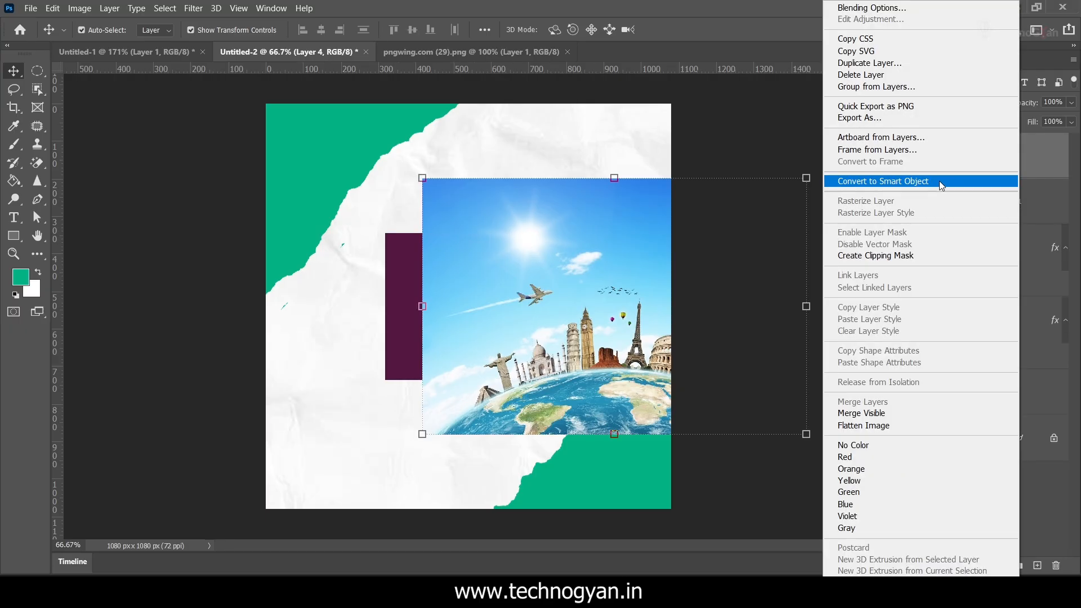
left_click(911, 254)
key("ctrl+z")
Convert the travel image to a Smart Object, shrink it, clip it to Rectangle 1 and position it to fill the square.
right_click(1012, 168)
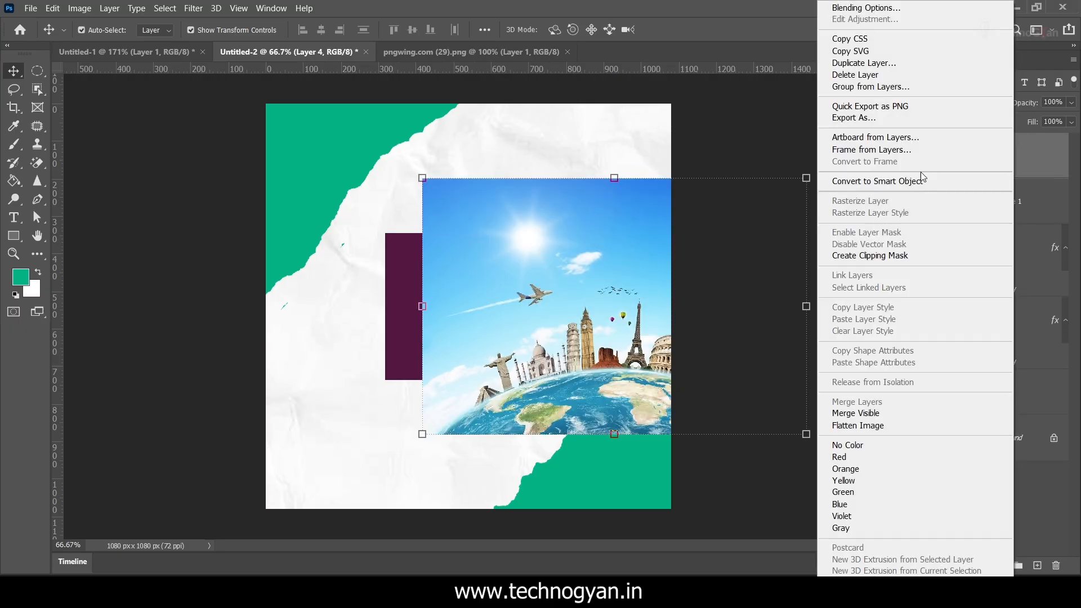
left_click(986, 180)
left_click_drag(806, 306, 669, 306)
key("Return")
right_click(1006, 162)
left_click(874, 304)
left_click_drag(477, 274, 392, 271)
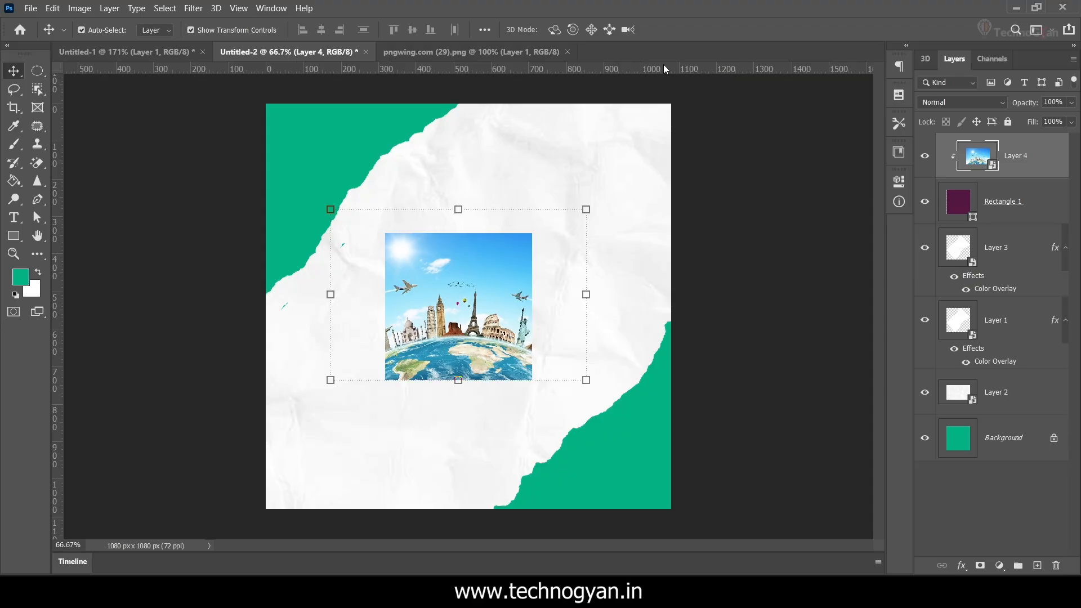
left_click(163, 194)
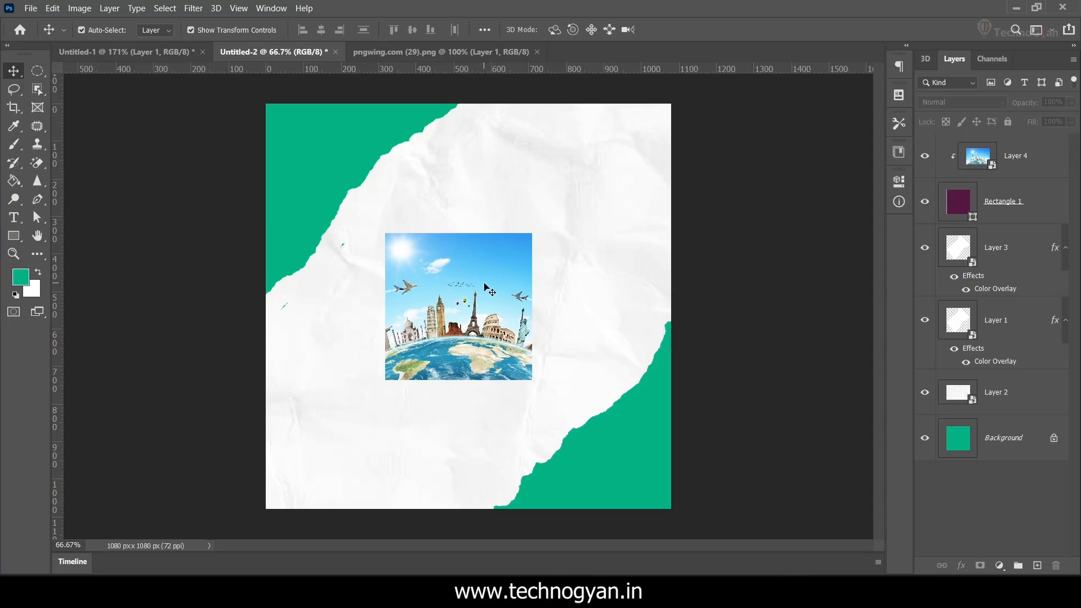
Add a bright red Outside stroke of 14 px to Rectangle 1.
left_click(1029, 165)
right_click(1045, 207)
left_click(912, 12)
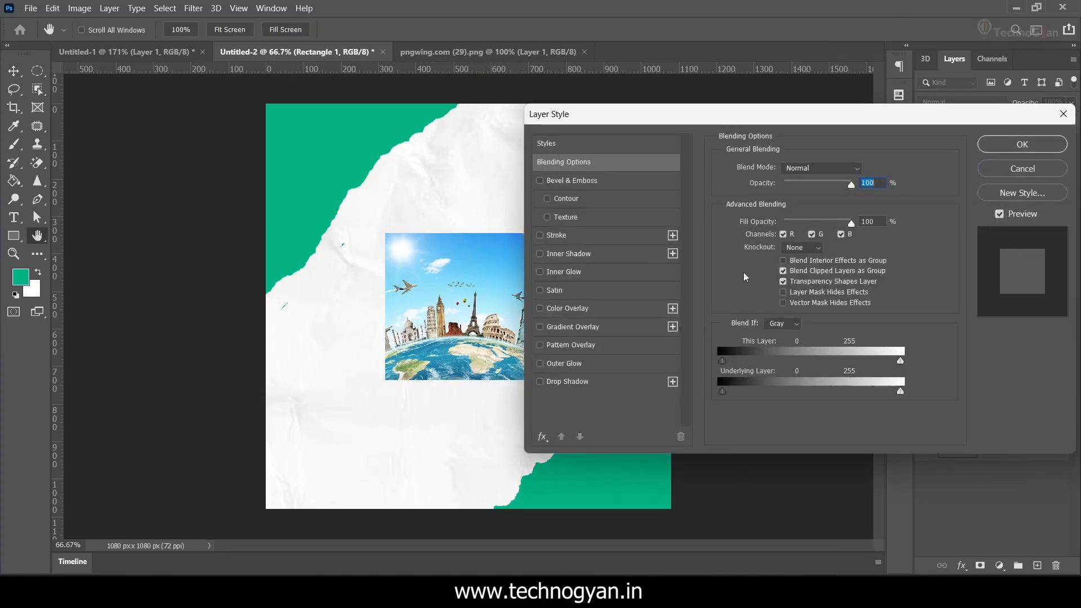
left_click(607, 241)
left_click(754, 269)
mouse_move(743, 222)
left_mouse_down()
mouse_move(721, 224)
mouse_move(716, 246)
mouse_move(726, 228)
left_mouse_up()
left_click(907, 225)
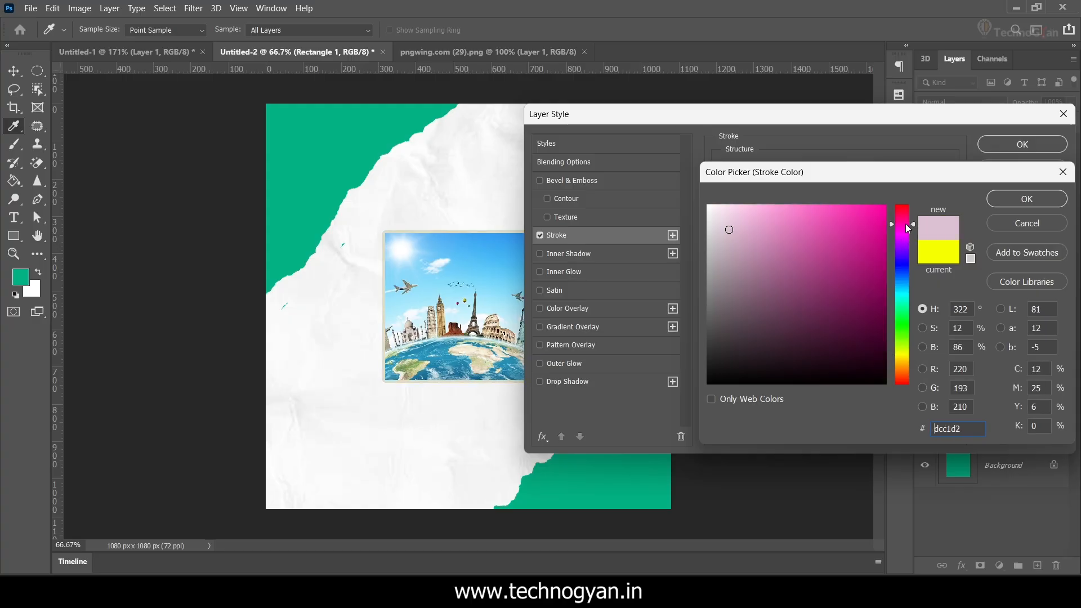
left_click(1011, 204)
left_click(854, 168)
scroll(854, 167, "up", 8)
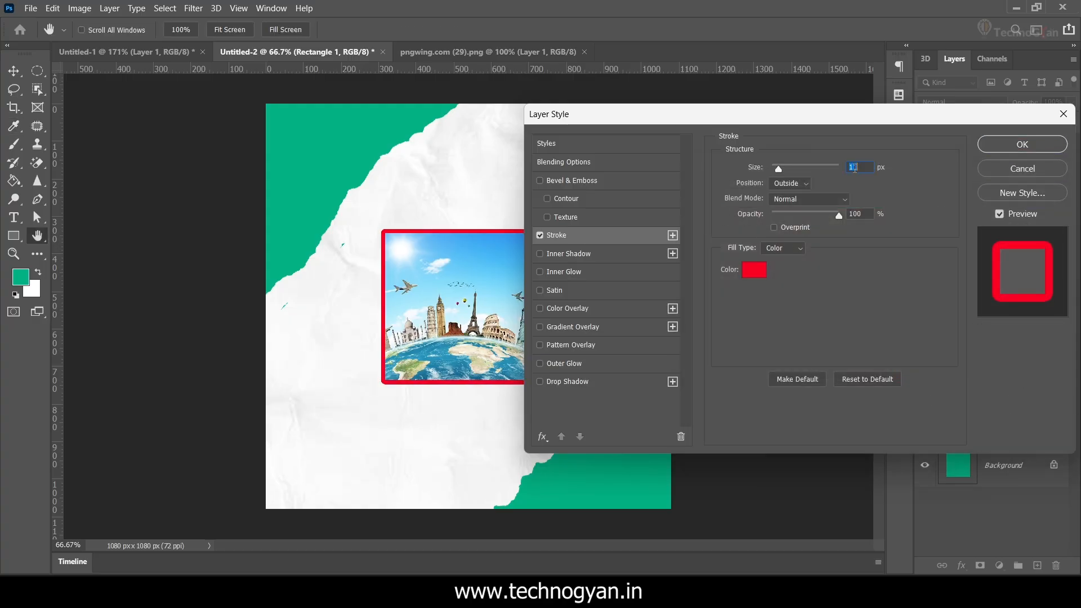
Compare the Outside and Inside stroke positions on Rectangle 1 and set the position to Inside.
left_click(794, 204)
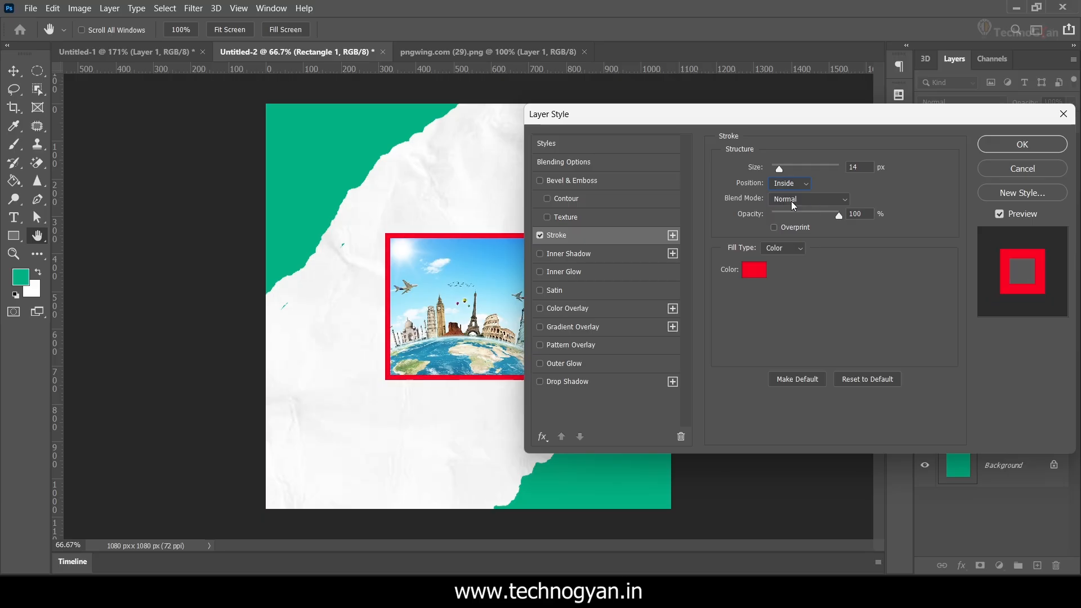
left_click(804, 189)
left_click(800, 196)
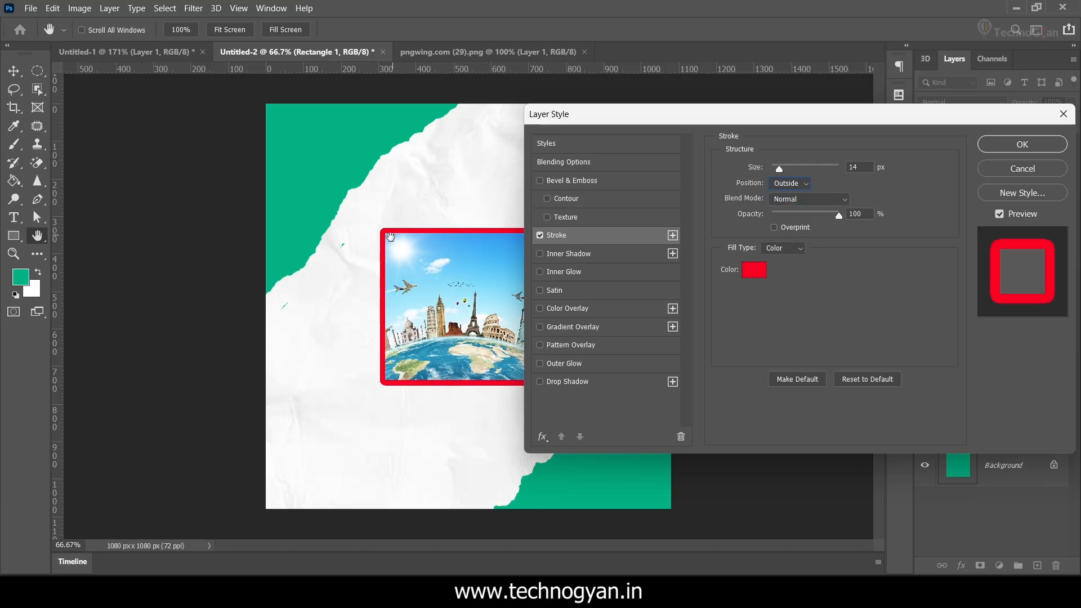
left_click(792, 206)
left_click(796, 186)
left_click(792, 216)
left_click(799, 186)
left_click(797, 206)
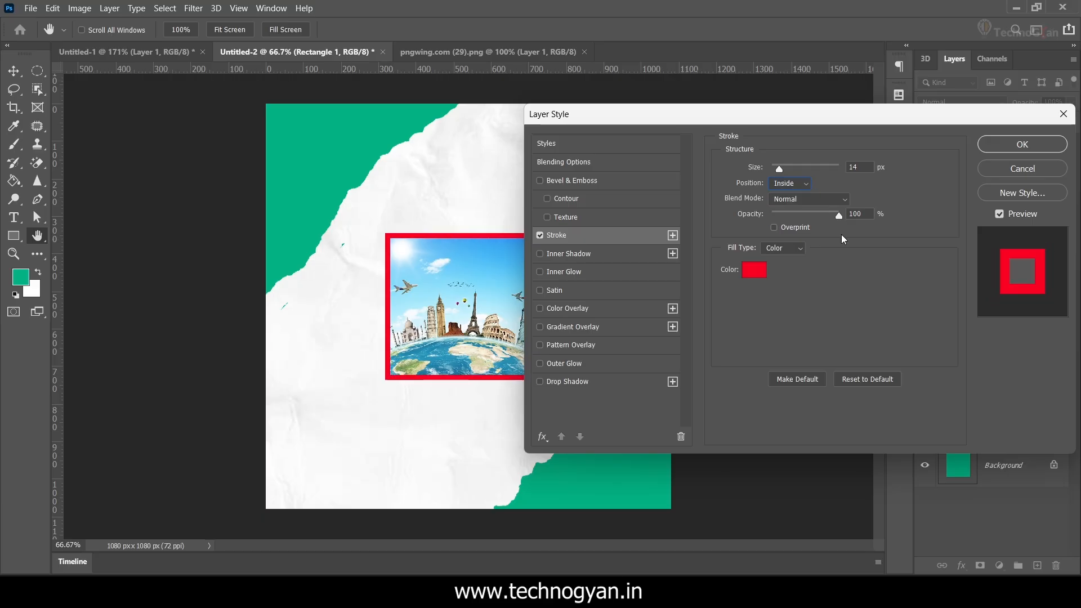
Recolor Rectangle 1's stroke to a pale grey-green based on the green sampled from the canvas corner, and apply the style.
left_click(754, 270)
left_click(303, 154)
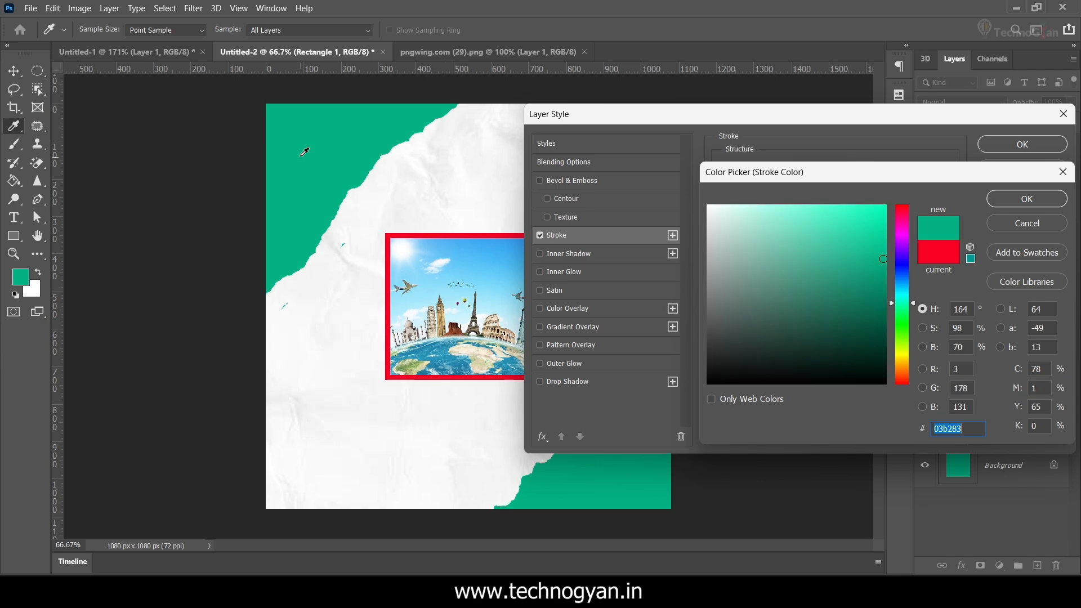
mouse_move(720, 219)
left_mouse_down()
mouse_move(721, 235)
mouse_move(750, 231)
left_mouse_up()
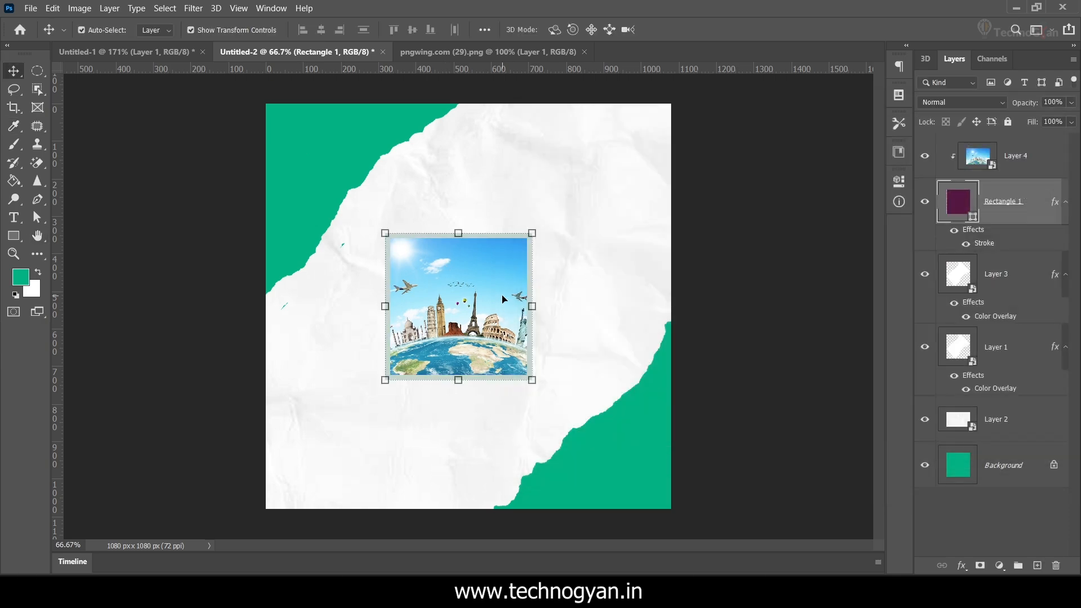
left_click(503, 299)
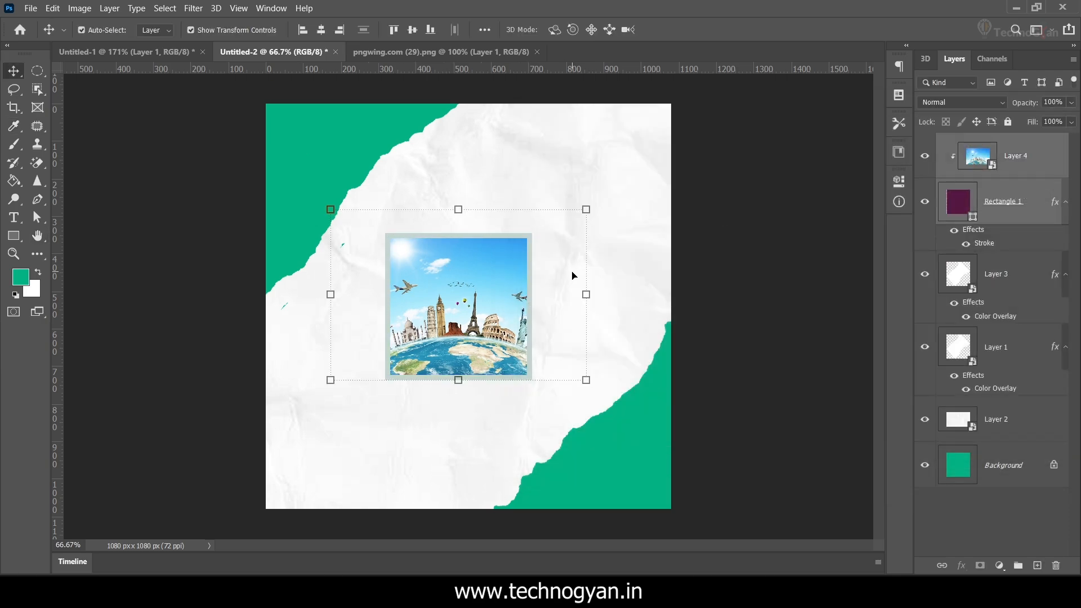
Move the framed globe photo to the canvas's lower-right corner and rotate it counterclockwise so it runs partly off the edge.
left_click_drag(495, 282, 609, 367)
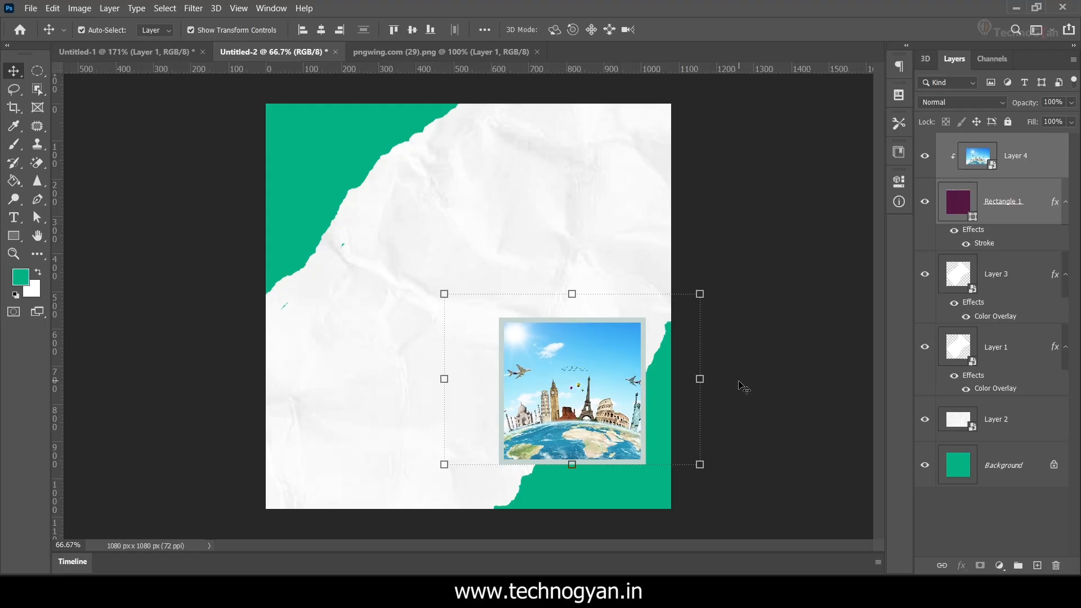
left_click_drag(719, 382, 700, 335)
left_click_drag(602, 362, 622, 398)
left_click(699, 32)
left_click(866, 233)
Try to duplicate Layer 4 with Rectangle 1 and move the framed copy up, and undo the attempts.
left_click(1025, 212)
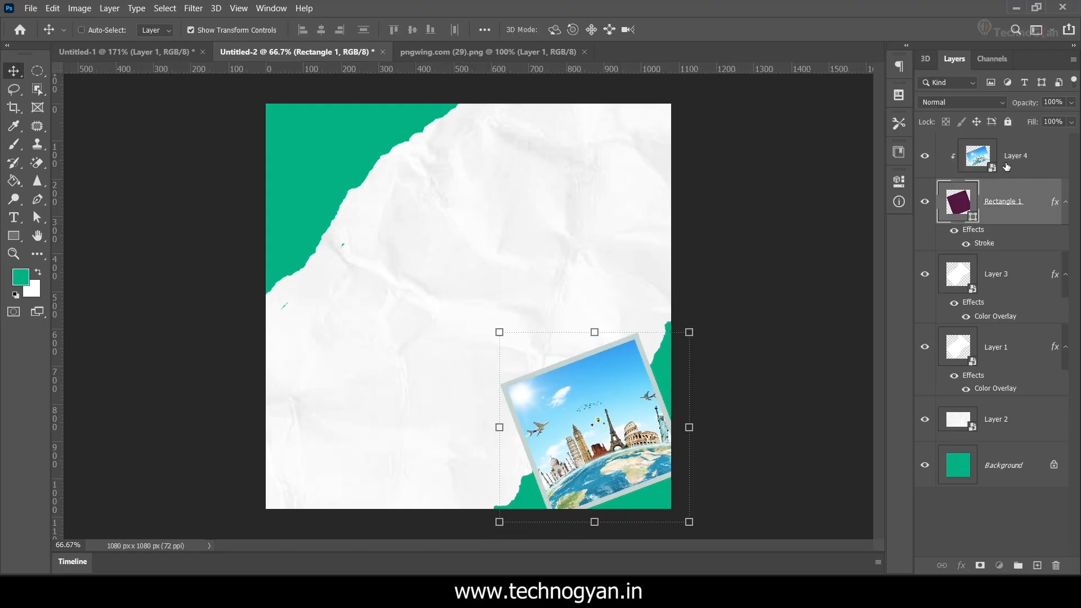
left_click(1051, 169, "shift")
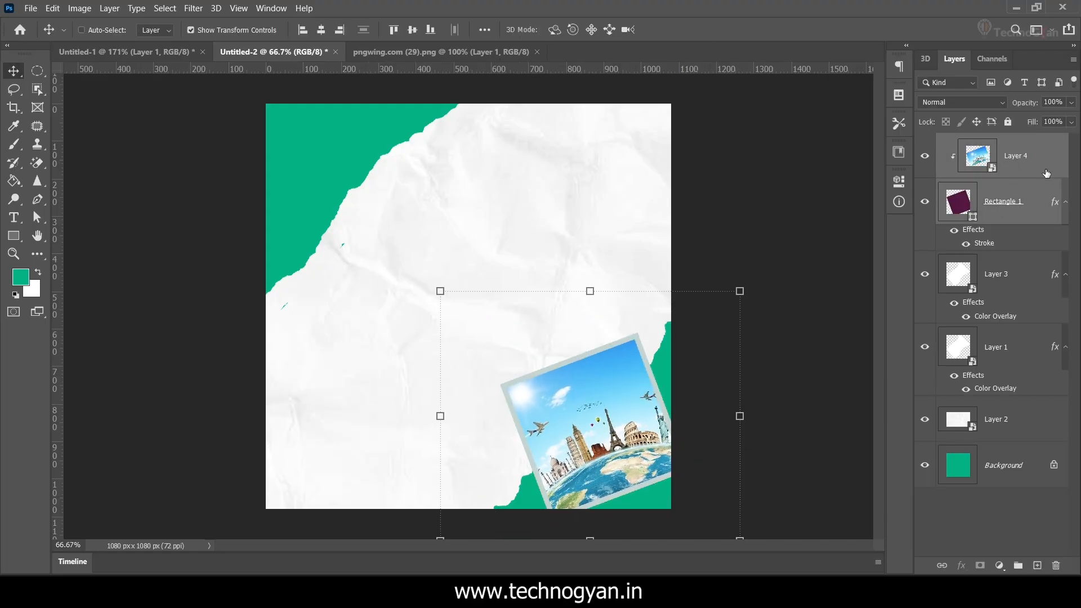
key("ctrl+j")
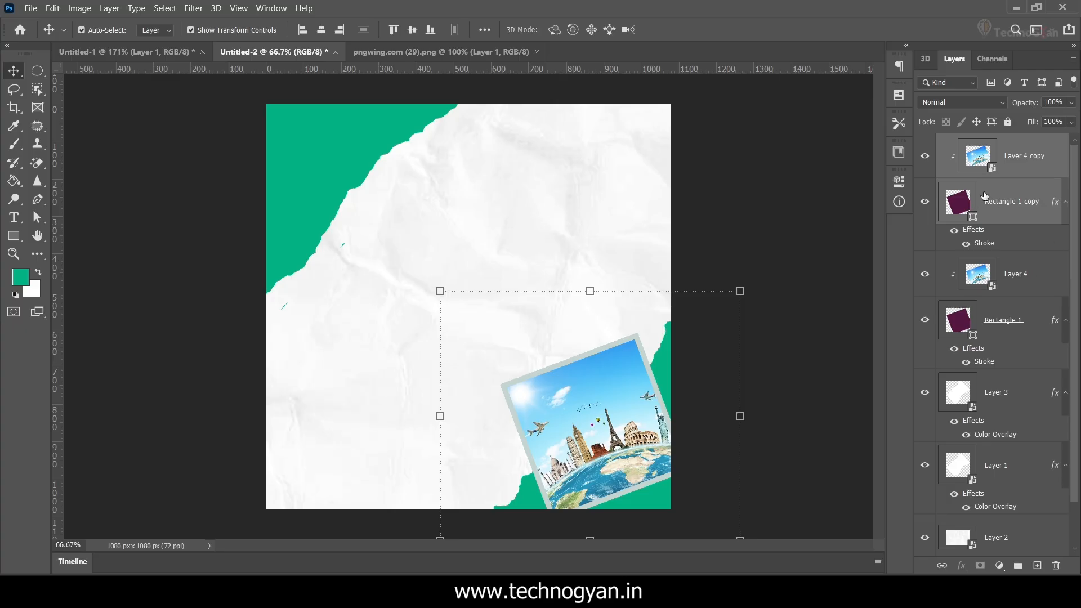
left_click_drag(583, 406, 478, 261)
key("ctrl+z")
left_click(1038, 279)
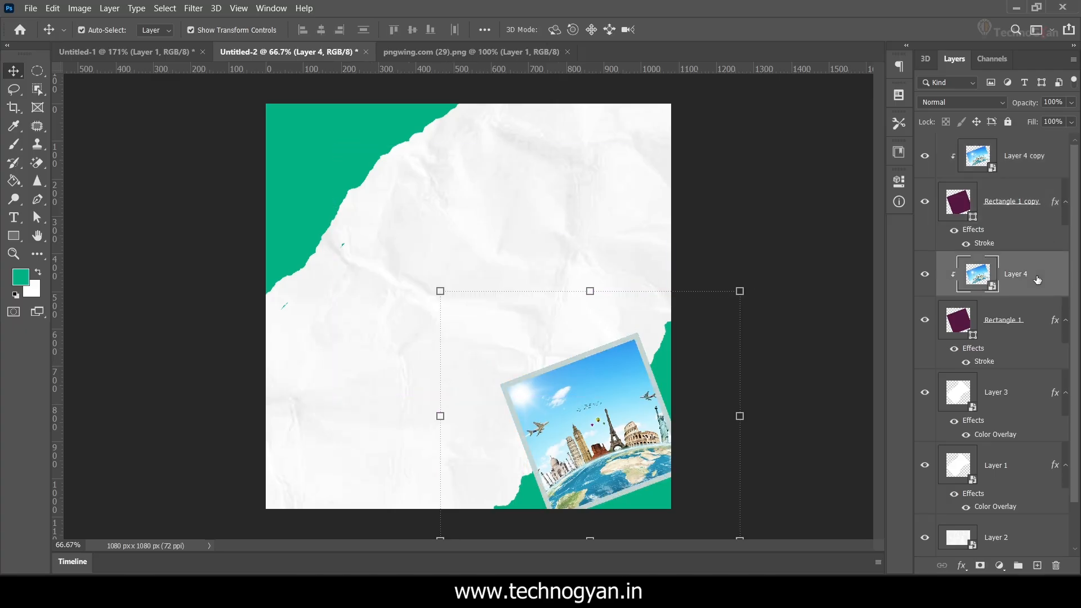
left_click(1038, 205)
left_click(1033, 164, "shift")
left_click_drag(617, 385, 599, 200)
key("ctrl+z")
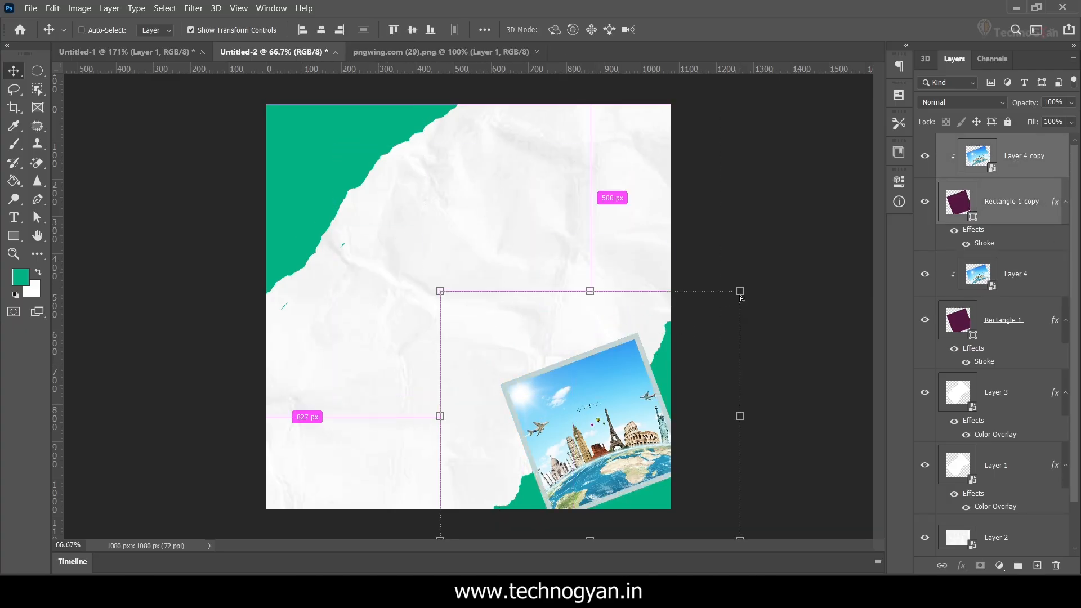
key("ctrl+z")
Add the same 14 px Inside stroke in pale grey-green to Layer 4.
left_click(1016, 156)
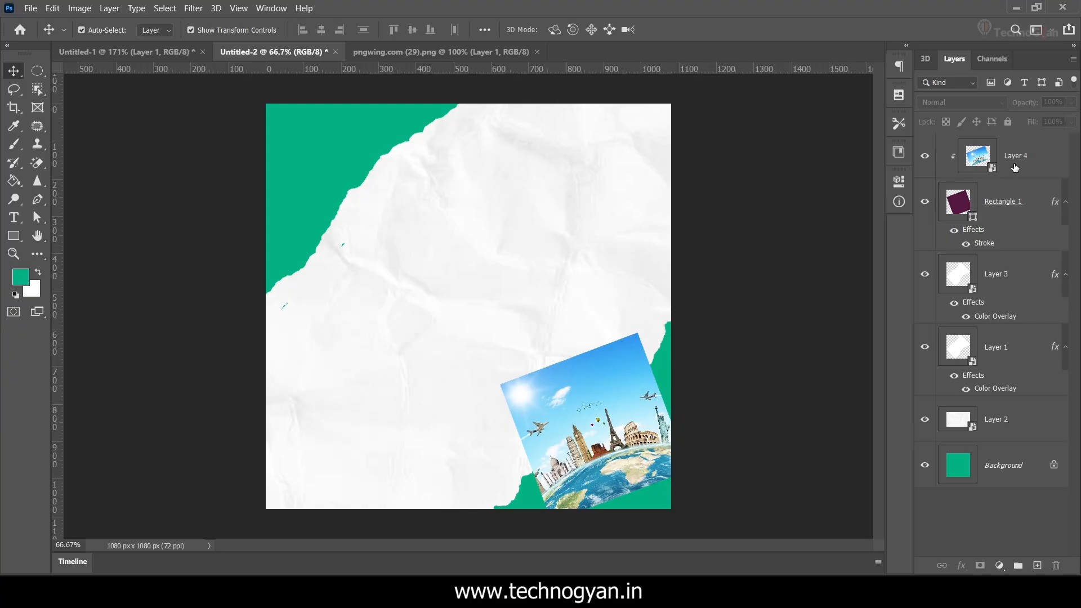
right_click(1016, 156)
left_click(856, 7)
left_click(557, 243)
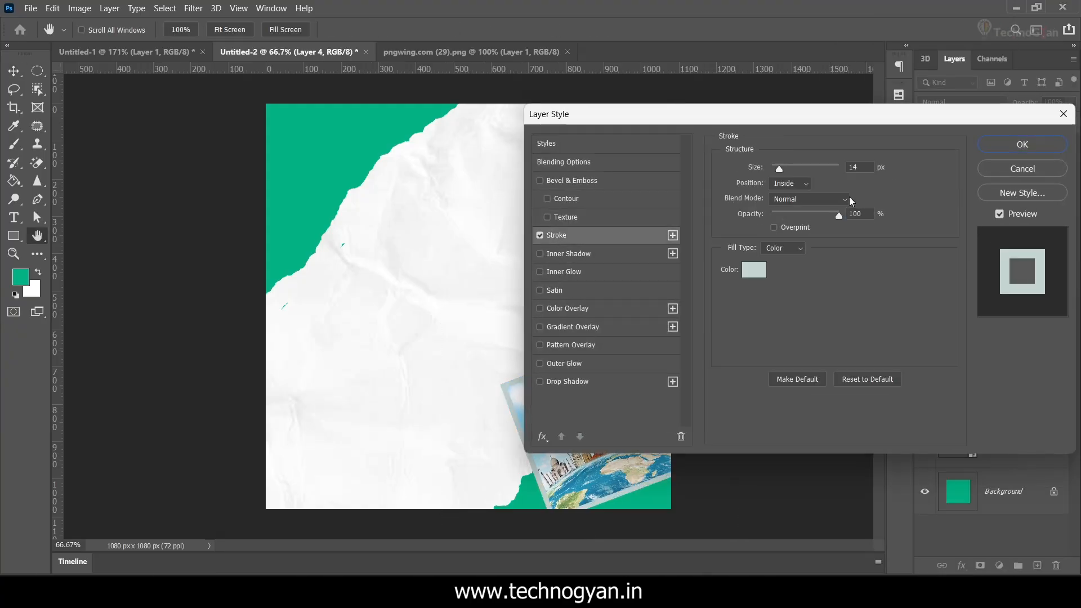
key("Return")
Duplicate Layer 4 and Rectangle 1 together and place the framed copy straight above the original photo.
left_click(1001, 235)
left_click(1016, 167, "shift")
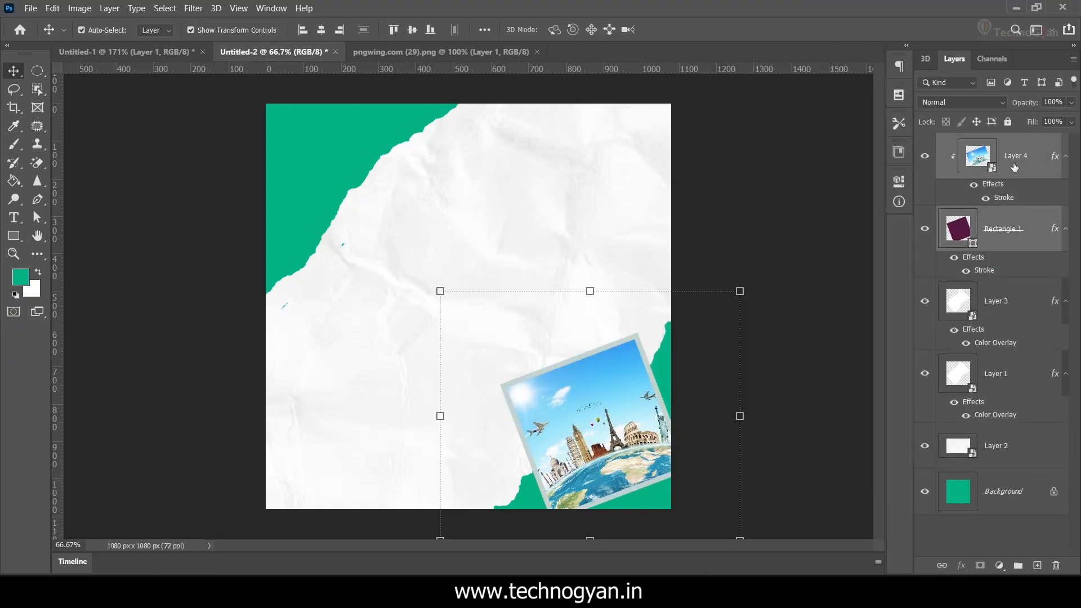
key("ctrl+j")
left_click_drag(598, 363, 568, 194)
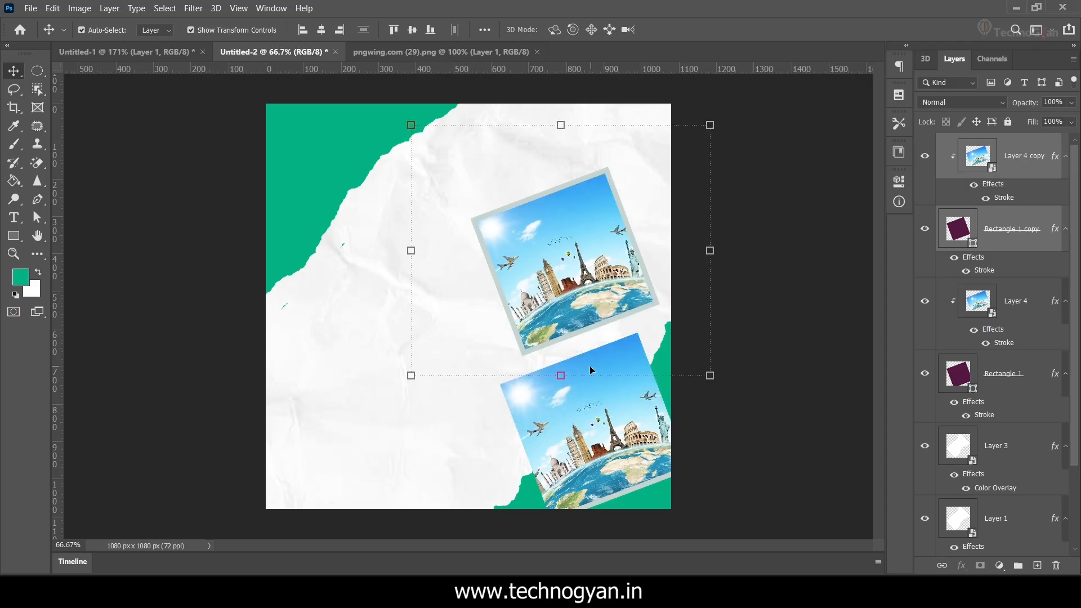
key("ctrl+z")
left_click_drag(623, 368, 623, 189)
left_click(807, 268)
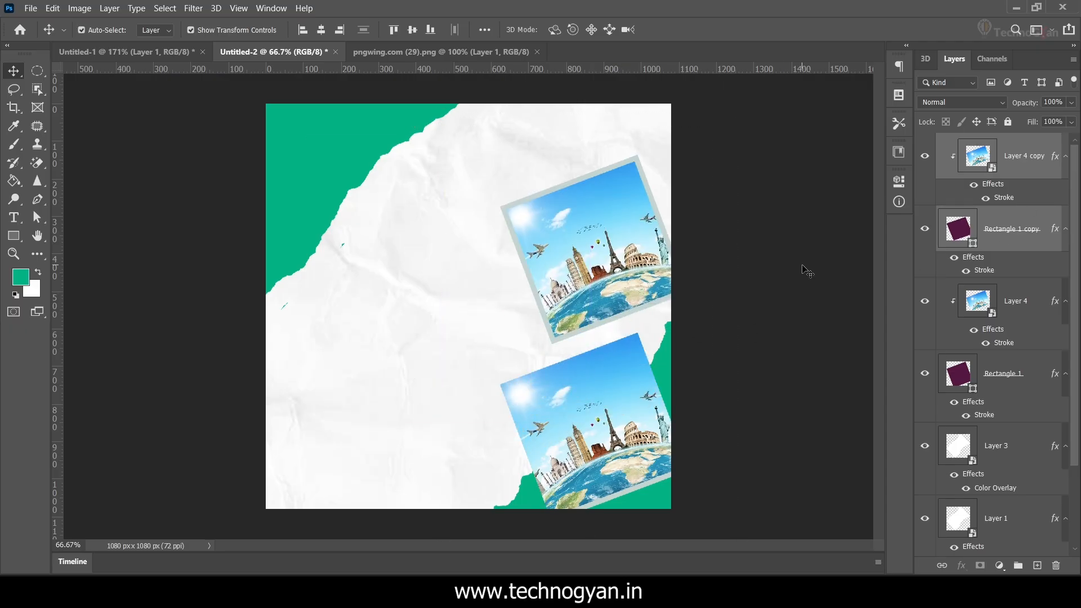
Reapply the stroke in Rectangle 1's layer style to restore the lower photo's frame.
right_click(1006, 363)
left_click(786, 156)
left_click(1018, 150)
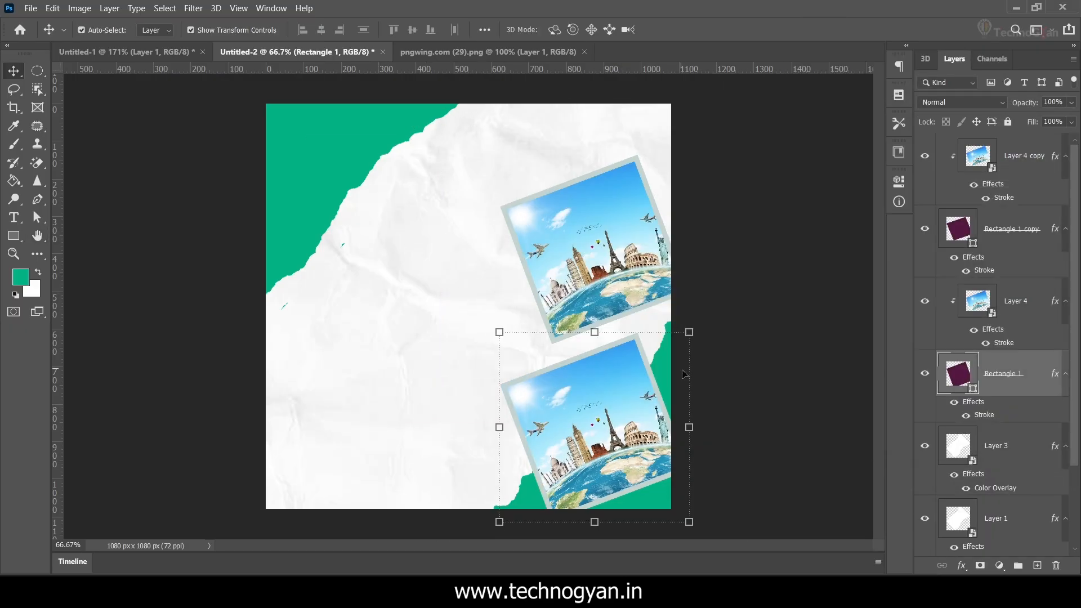
left_click(743, 327)
Select Layer 4 copy with Rectangle 1 copy, rotate the upper framed photo 8.19° clockwise and shift it toward the right canvas edge.
left_click(624, 250)
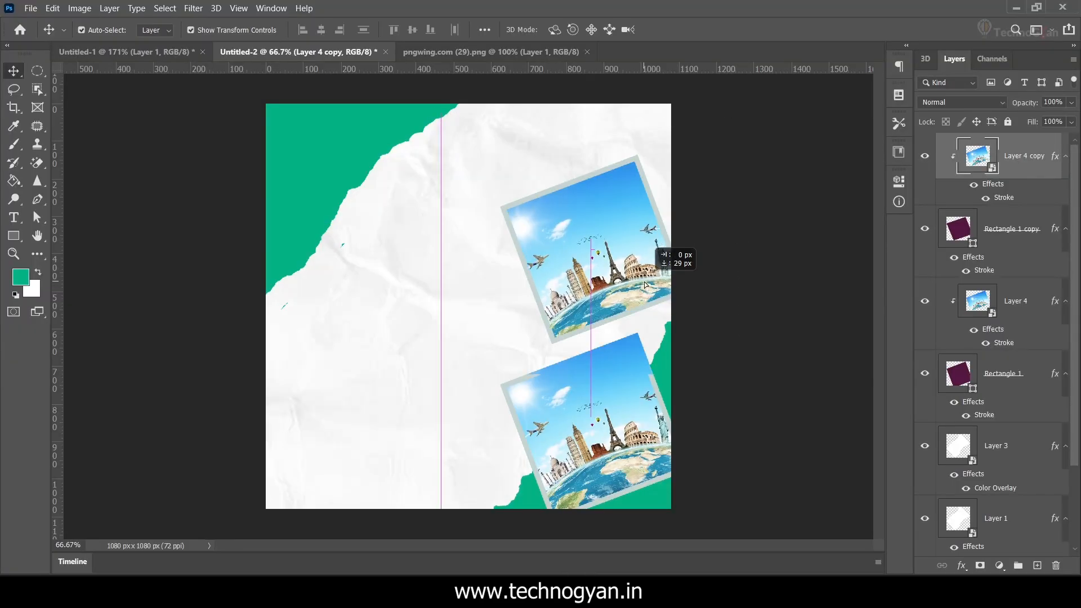
key("ctrl+z")
left_click(1014, 231, "shift")
left_click_drag(647, 253, 646, 275)
left_click_drag(761, 258, 759, 283)
left_click_drag(632, 289, 649, 276)
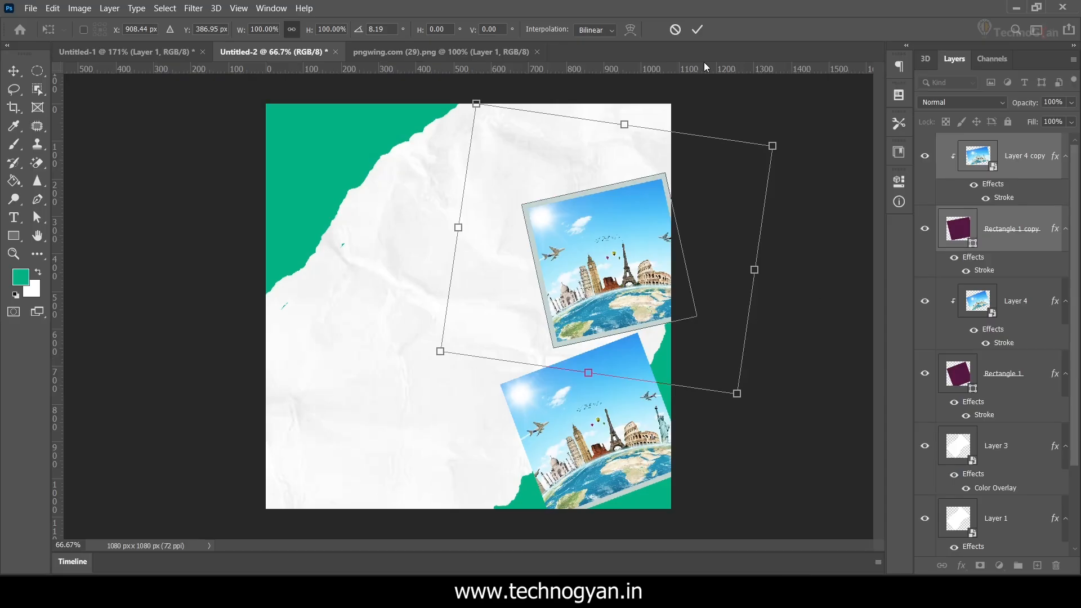
left_click(698, 29)
Refresh the lower photo's frame by confirming Rectangle 1's layer style once more.
left_click(1016, 290)
left_click(1011, 376)
right_click(1012, 376)
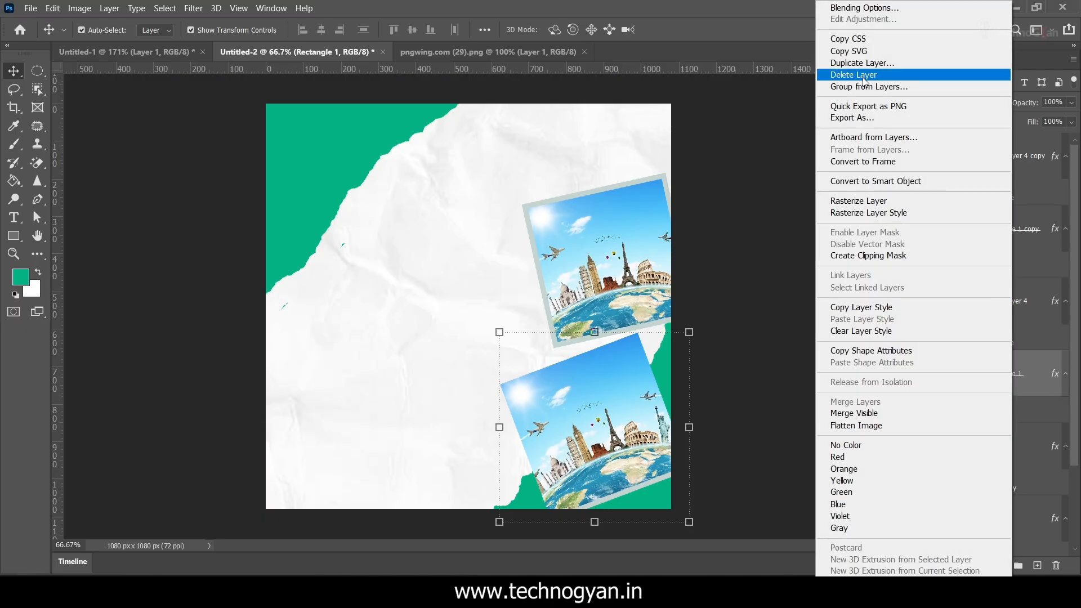
left_click(889, 9)
left_click(1007, 150)
left_click(682, 286)
Switch to the browser and copy the Refundor photo of four friends from the travelling image results.
left_click(633, 261)
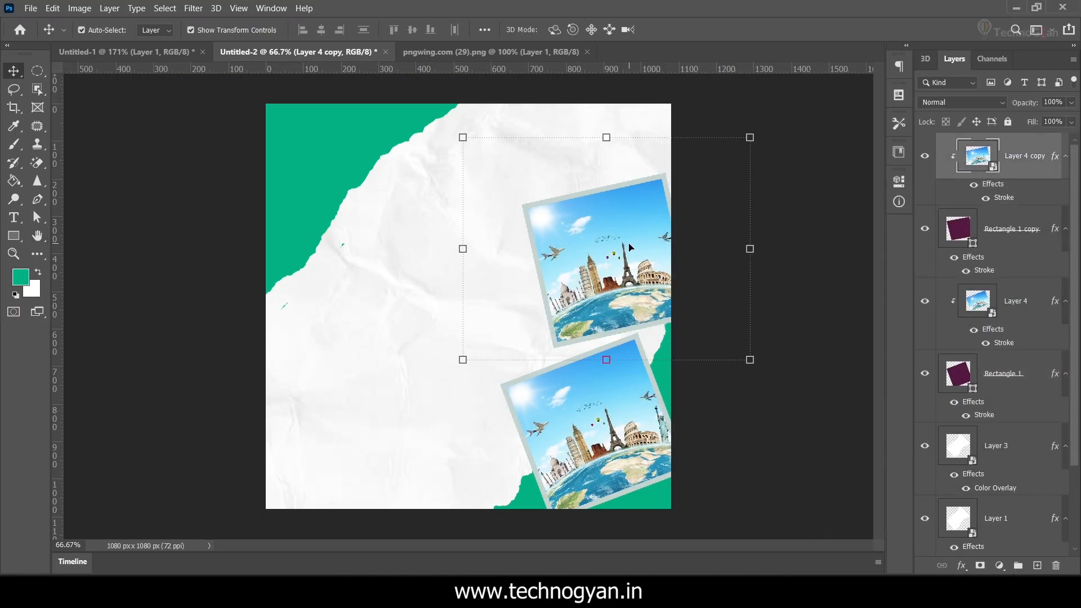
left_click(732, 590)
scroll(417, 383, "down", 3)
left_click(320, 276)
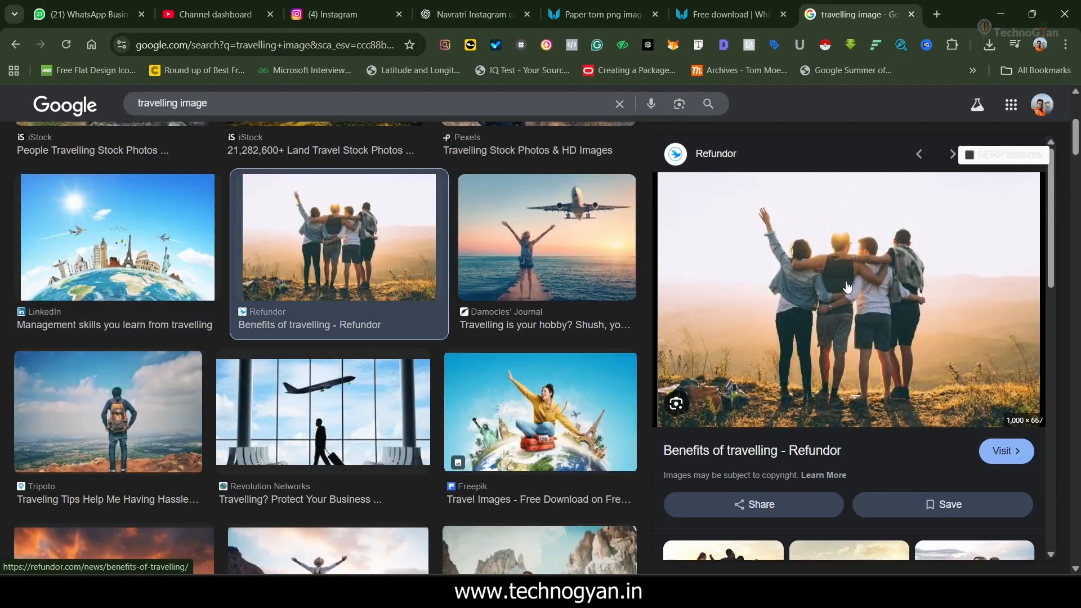
right_click(847, 292)
left_click(885, 453)
key("alt+Tab")
Delete Layer 4 copy and paste the copied friends photo above Rectangle 1 copy.
right_click(1007, 165)
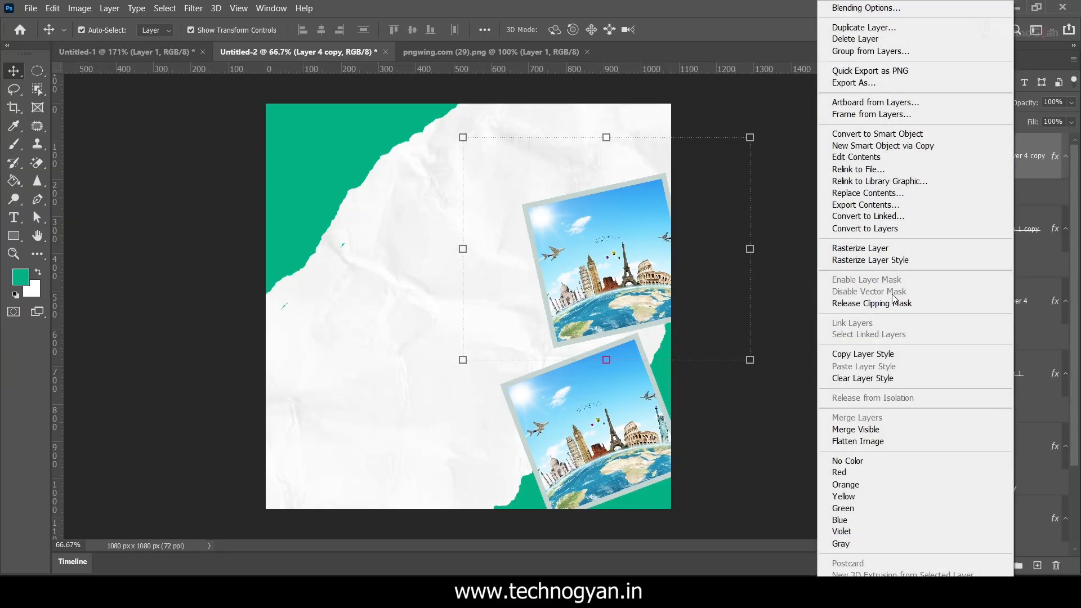
left_click(896, 299)
key("Delete")
key("ctrl+v")
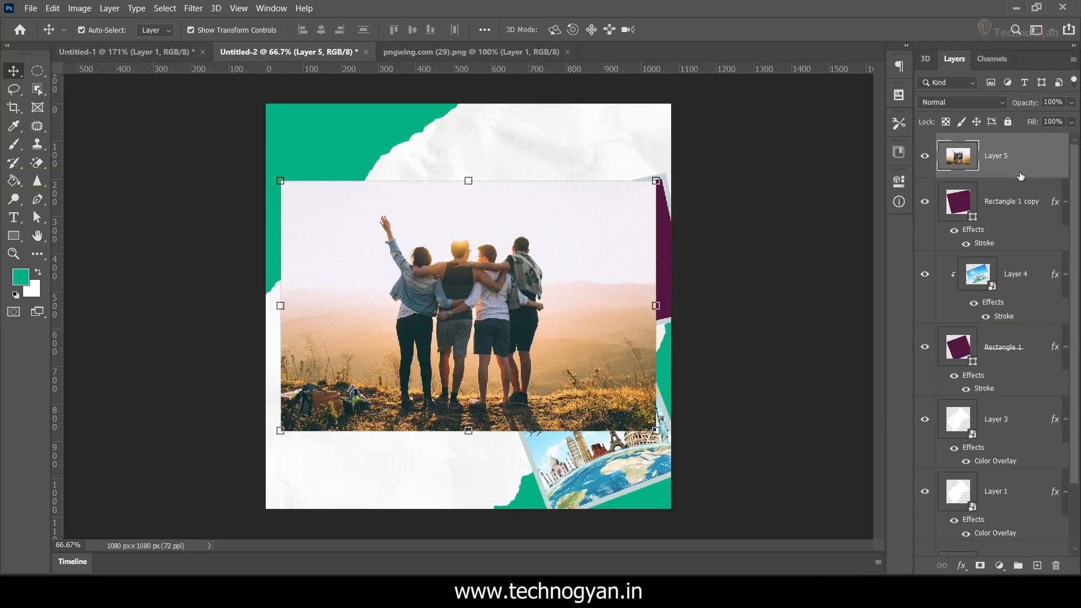
Clip the friends photo to Rectangle 1 copy, shrink it and position it to fill the upper frame.
right_click(1011, 157)
left_click(872, 257)
left_click_drag(547, 255, 706, 231)
left_click_drag(815, 282, 715, 283)
left_click_drag(620, 274, 657, 251)
key("Return")
left_click(800, 313)
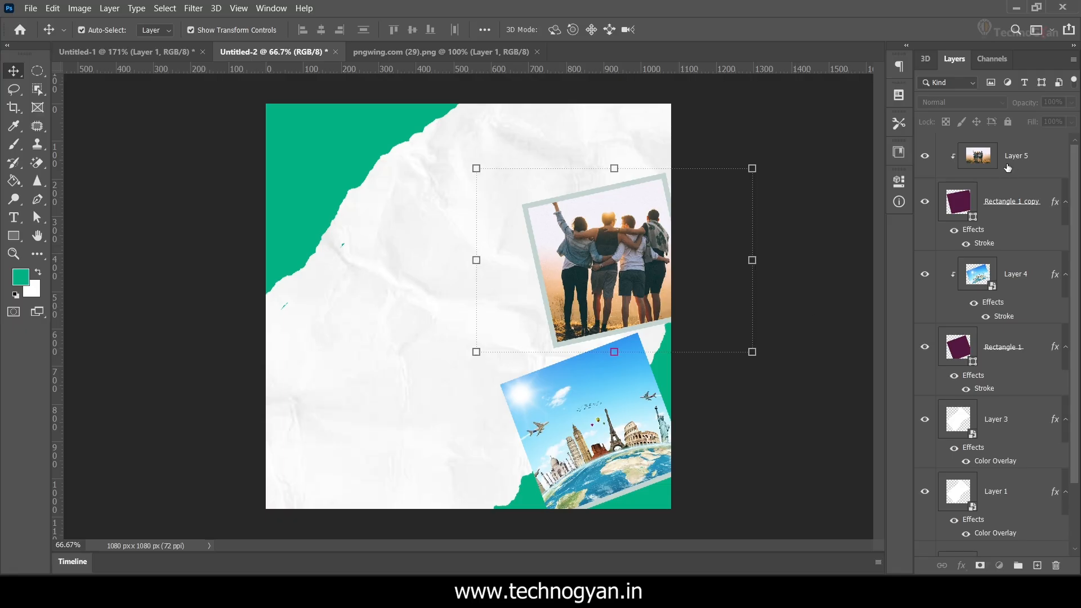
Duplicate Layer 5 and Rectangle 1 copy together and place the framed copy left of the original, near the canvas center.
left_click(1008, 167)
left_click(1010, 204, "shift")
key("ctrl+j")
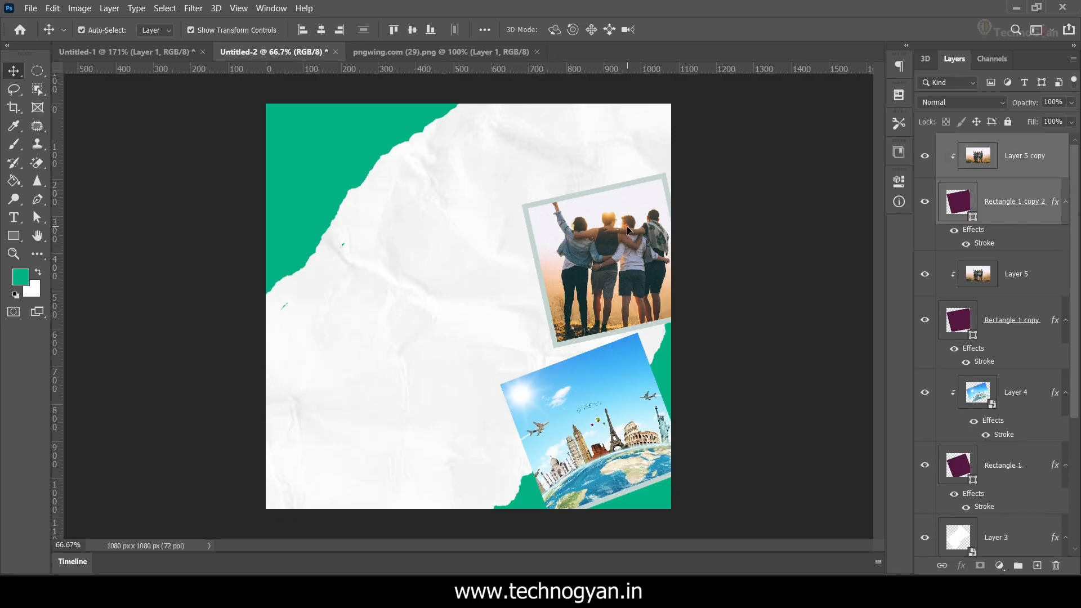
left_click_drag(627, 226, 463, 276)
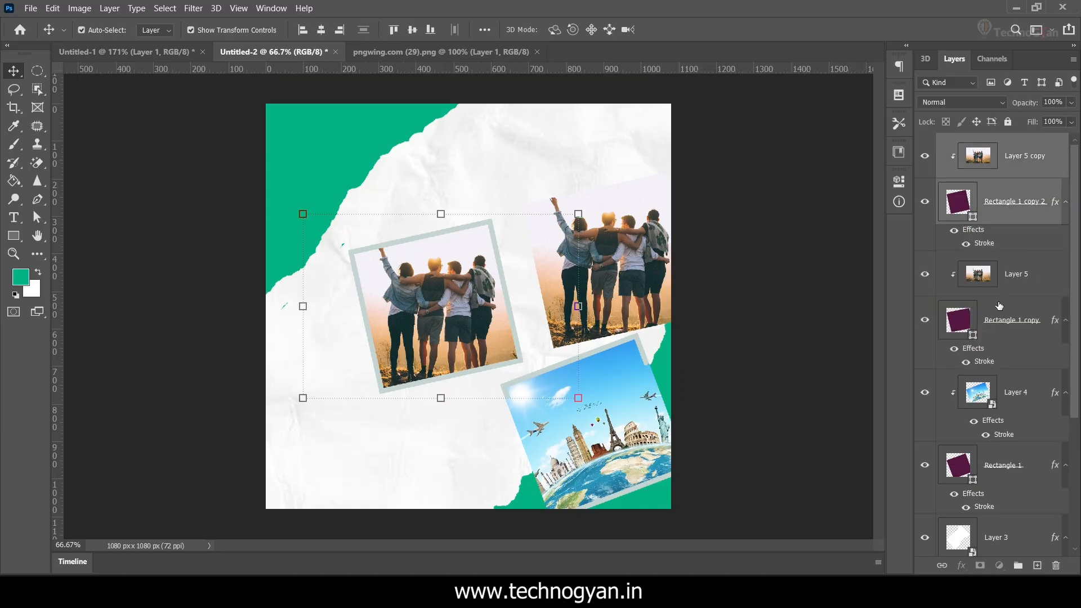
Shift the duplicated friends photo right to overlap the other photos and send its two layers below Rectangle 1.
left_click_drag(1025, 204, 1010, 354)
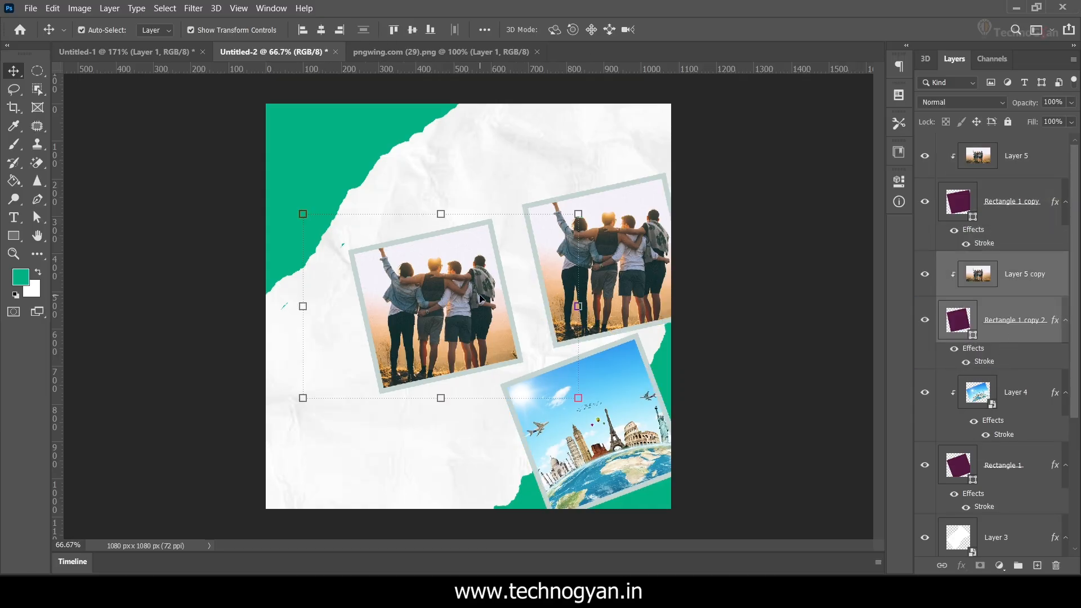
left_click_drag(420, 298, 523, 308)
left_click_drag(491, 269, 467, 259)
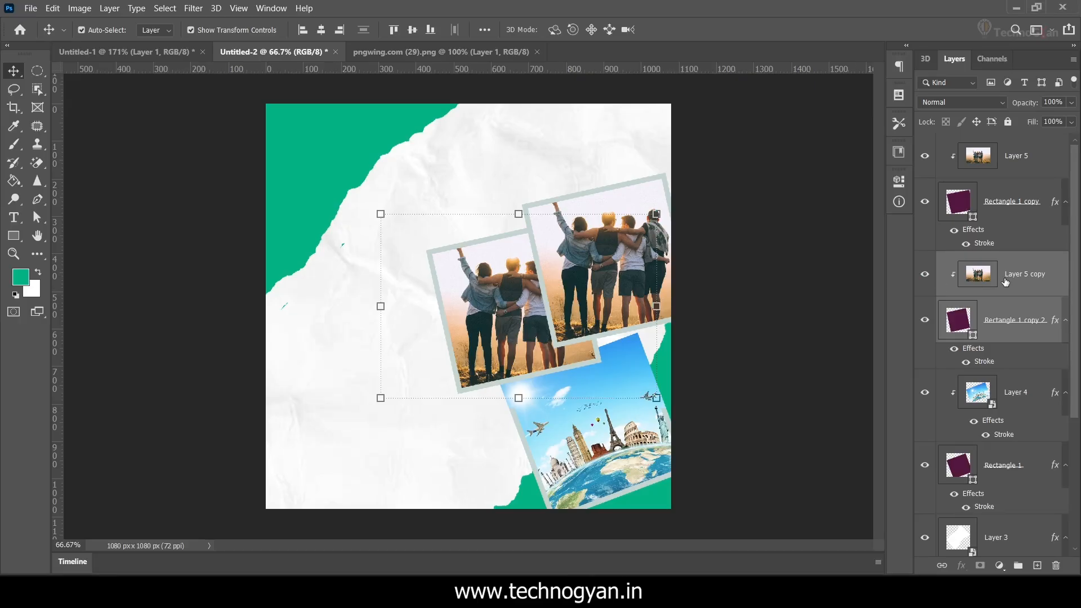
left_click_drag(1006, 281, 1038, 490)
Check the photo overlap in the reference image 10.jpg and move Layer 5 with Rectangle 1 copy below Rectangle 1.
key("alt+Tab")
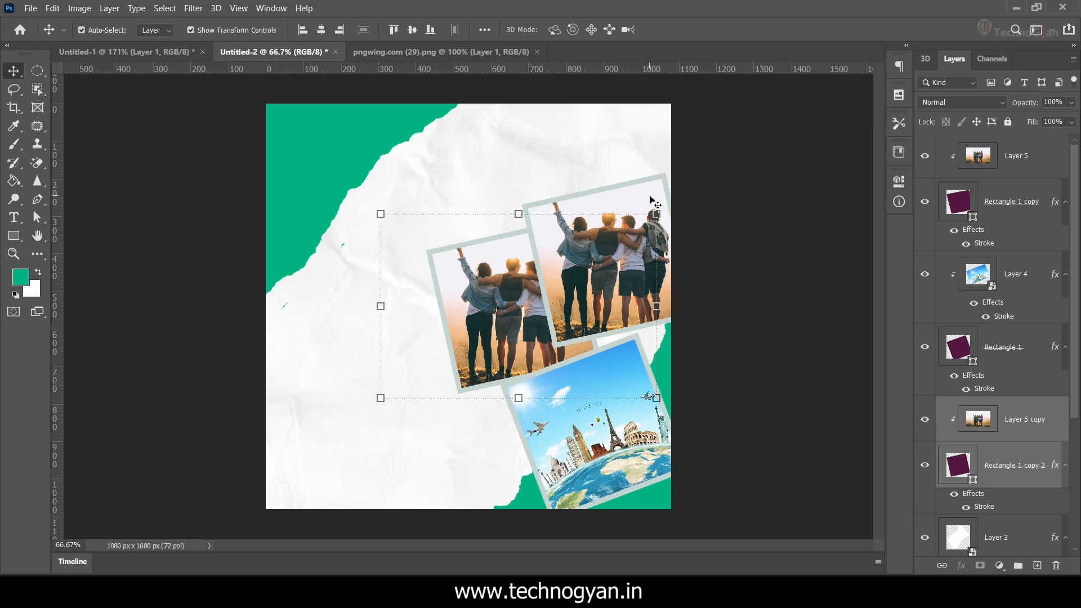
left_click(1013, 161)
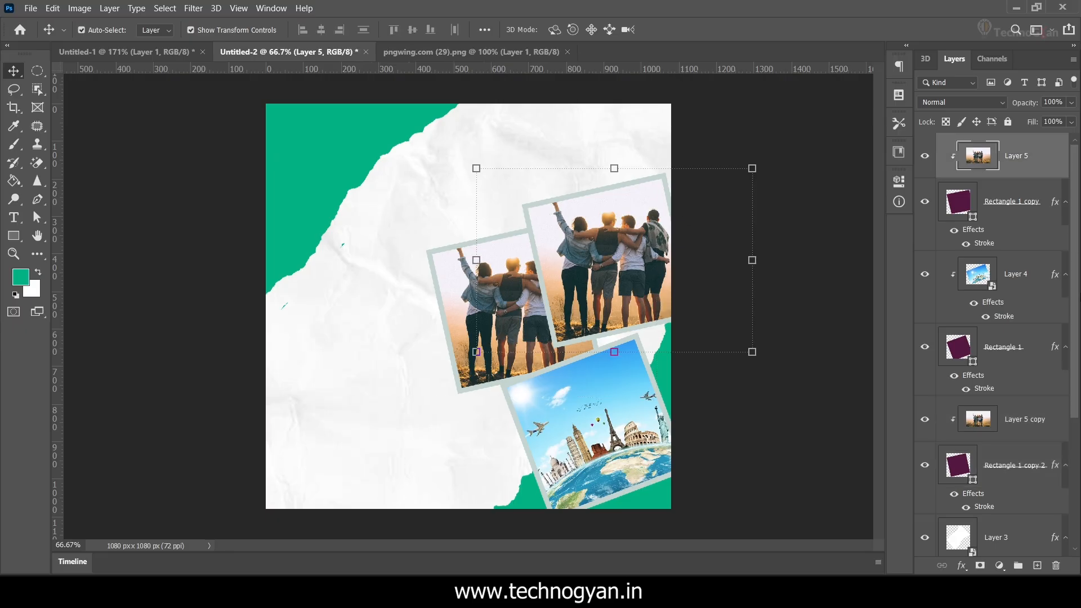
left_click(1014, 199, "shift")
left_click_drag(1013, 198, 1013, 389)
left_click(777, 256)
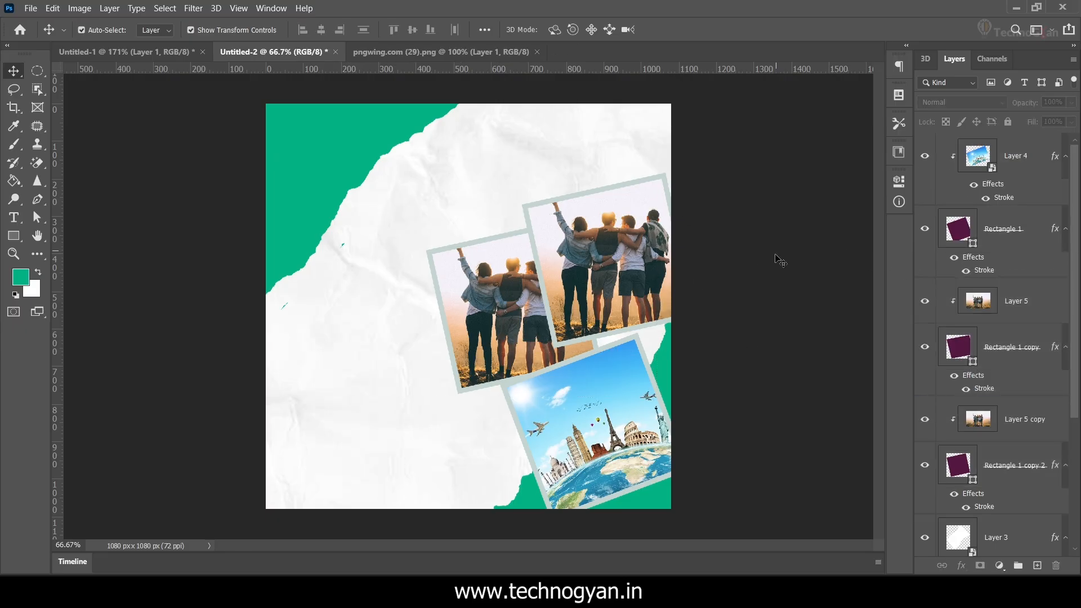
Move Layer 5 and Rectangle 1 copy below Rectangle 1 copy 2 so the middle photo overlaps the upper one.
left_click(622, 248)
left_click(1023, 352, "shift")
left_click_drag(1034, 351, 1024, 504)
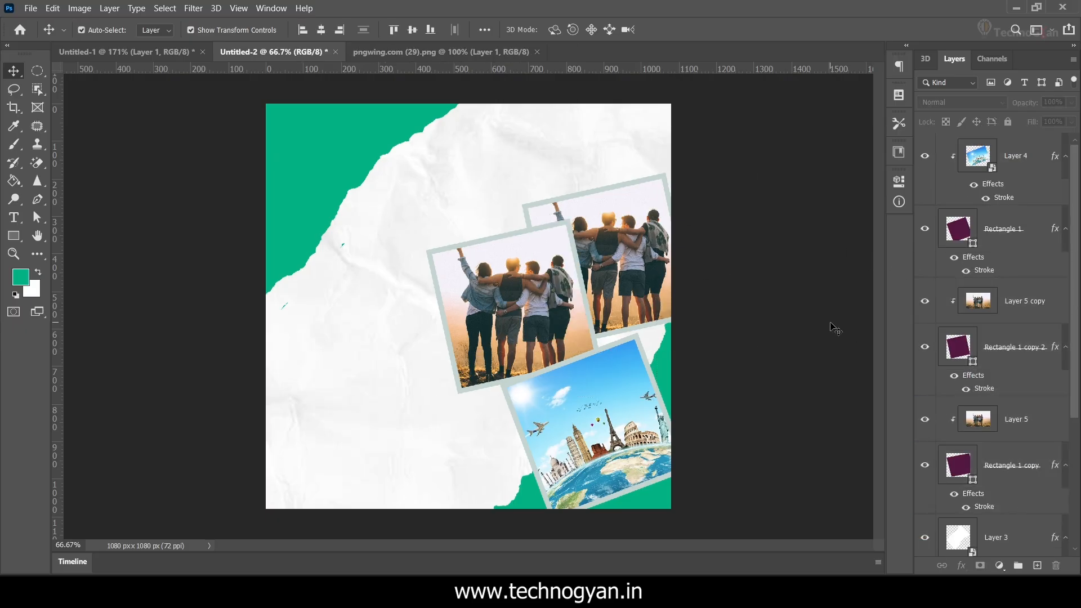
Shift the middle framed photo, Layer 5 copy with Rectangle 1 copy 2, to the left and rotate it clockwise.
left_click(1024, 301)
left_click(1029, 346, "shift")
left_click_drag(666, 309, 665, 291)
left_click_drag(530, 282, 497, 296)
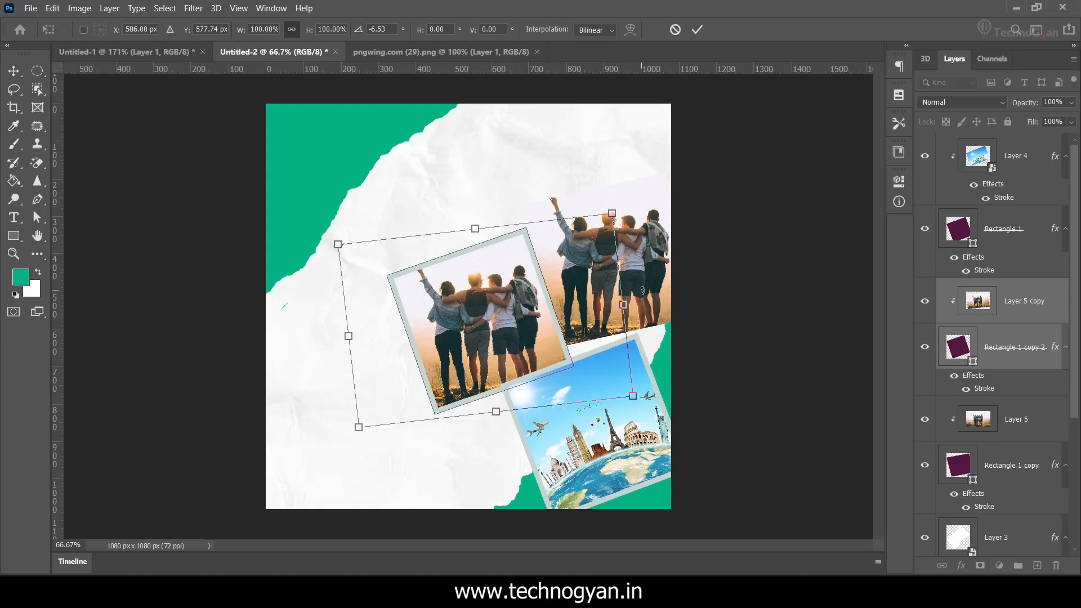
left_click_drag(642, 291, 620, 428)
key("Return")
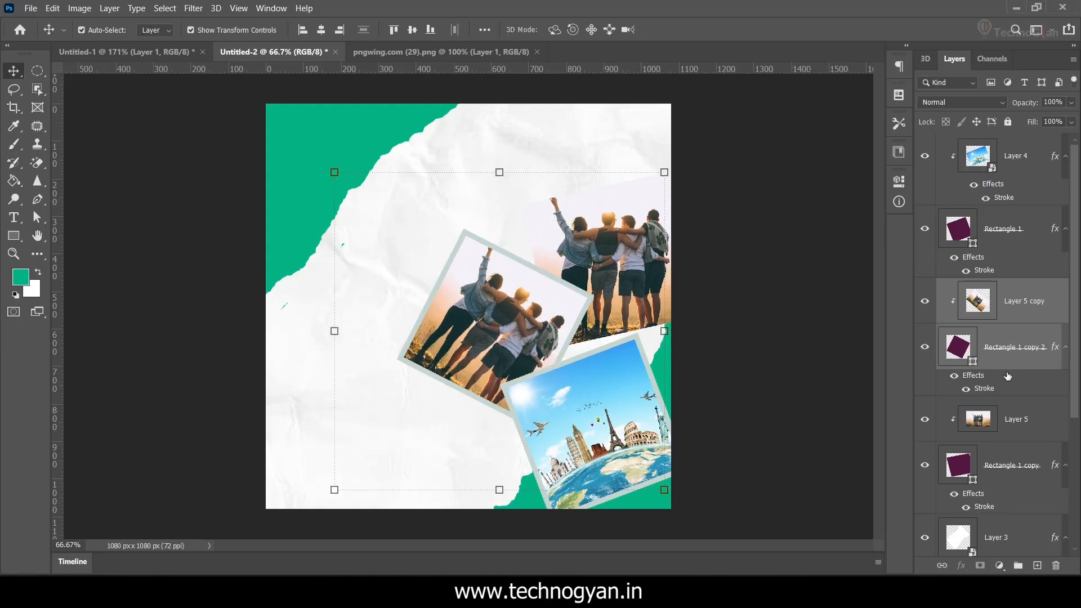
Delete Layer 5 copy, the friends photo clipped to Rectangle 1 copy 2.
left_click(1024, 314)
right_click(1025, 314)
left_click(884, 259)
key("Delete")
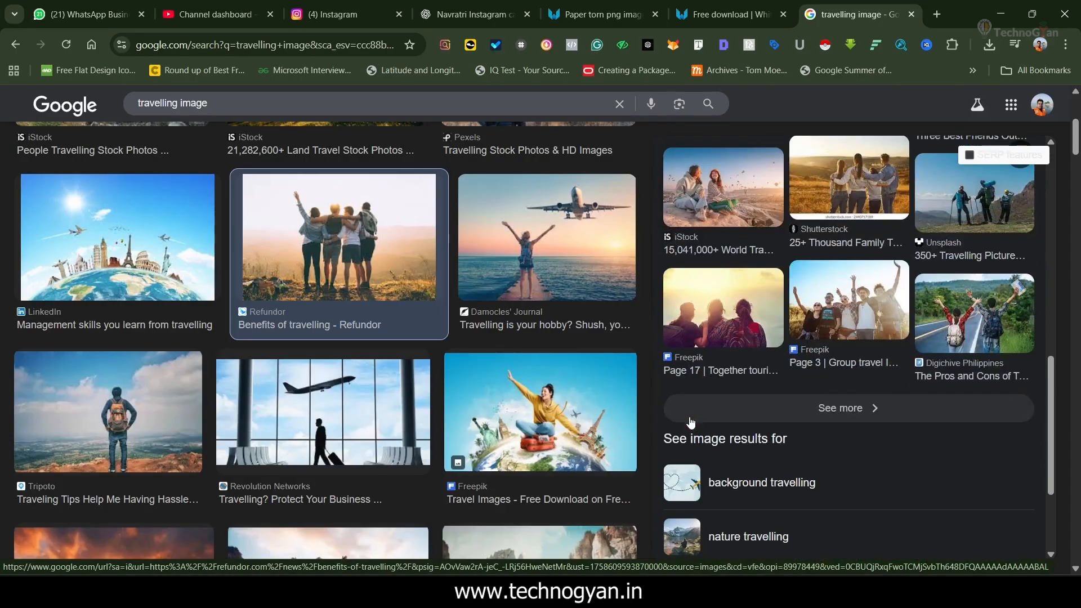
Switch to Chrome, copy the blue train photo from the travelling image results, paste it above Rectangle 1 copy 2 in Photoshop and clip it.
left_click(972, 338)
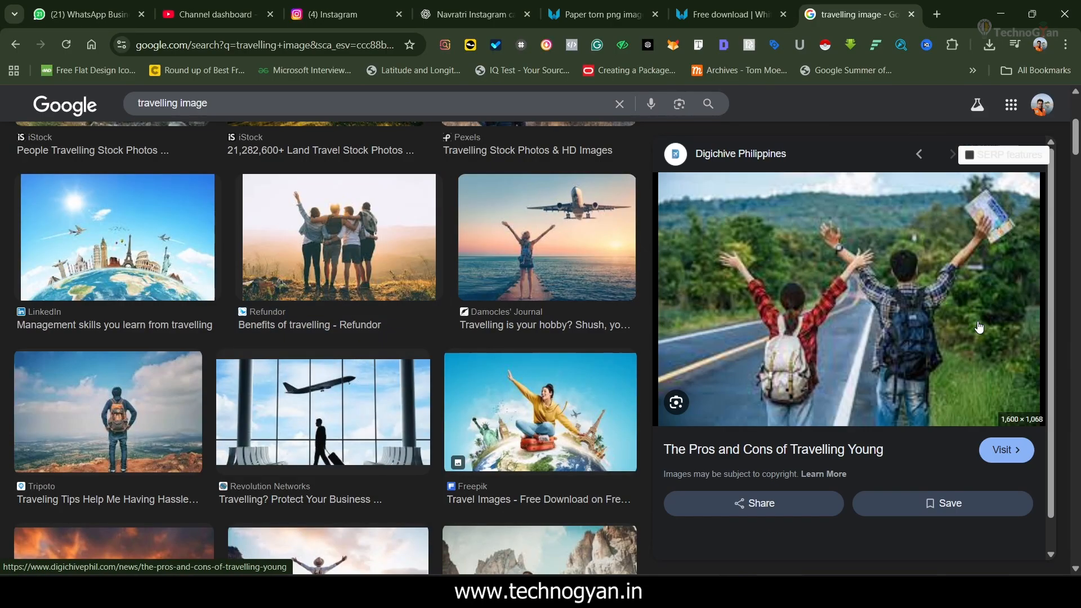
left_click(327, 431)
scroll(327, 431, "down", 10)
left_click(301, 338)
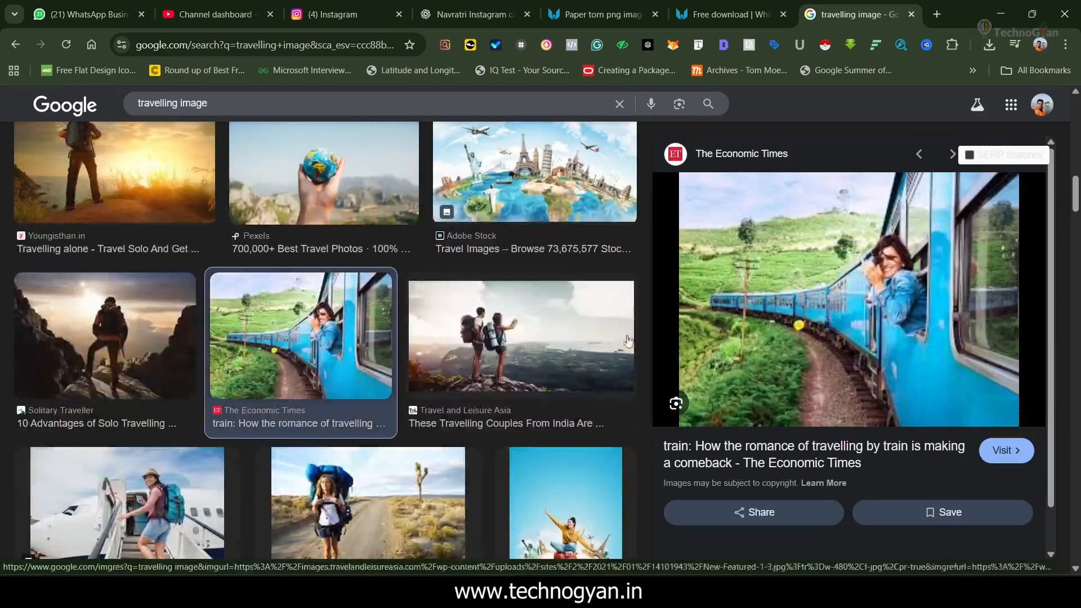
right_click(927, 417)
left_click(938, 454)
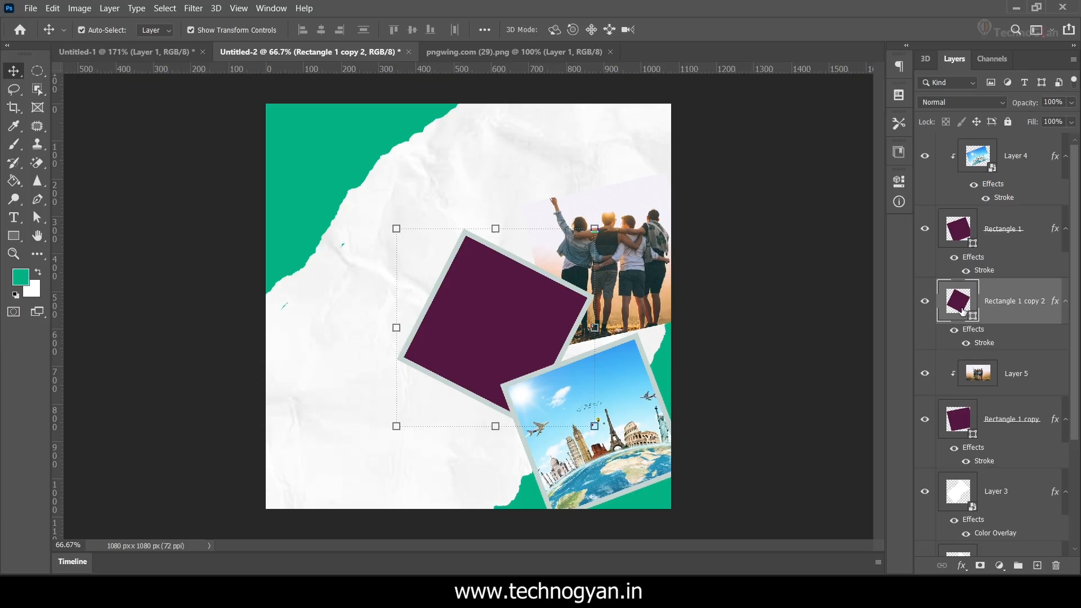
key("ctrl+v")
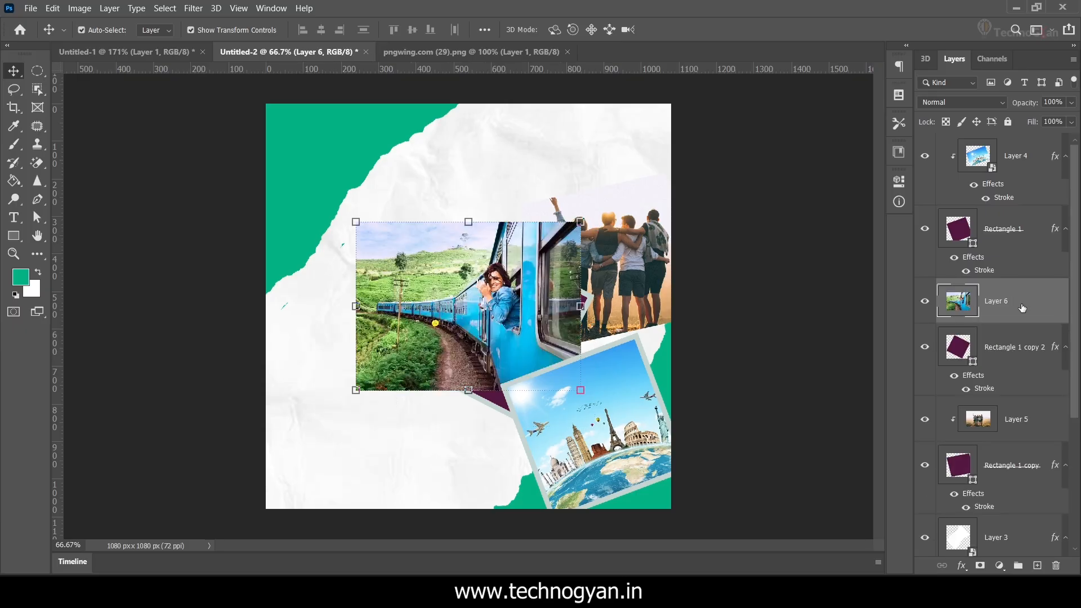
key("ctrl+alt+g")
Reapply the stroke layer style on Rectangle 1 copy, the frame around the friends photo.
left_click(661, 255)
right_click(1019, 457)
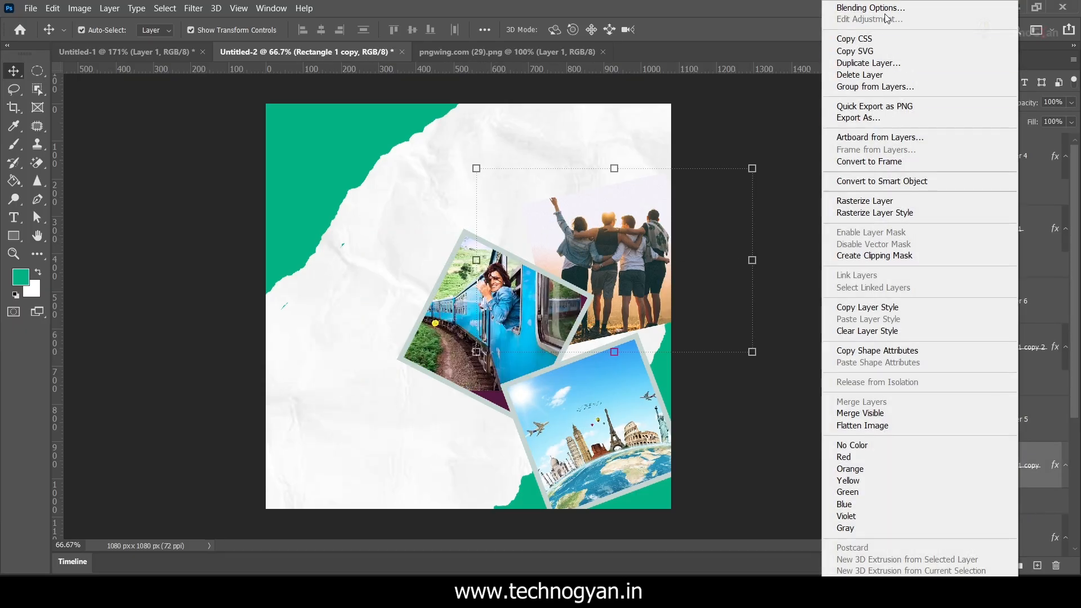
left_click(882, 8)
key("Return")
left_click(788, 253)
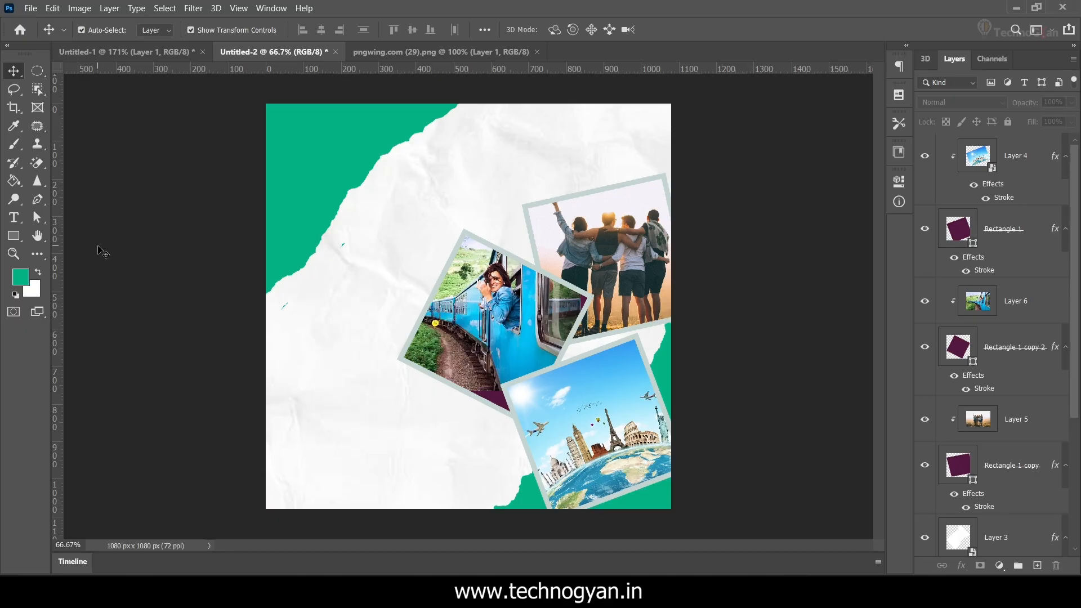
Draw a circle about 300 px in diameter with the Ellipse Tool at the canvas's lower-left corner.
left_click(13, 235)
left_click(72, 261)
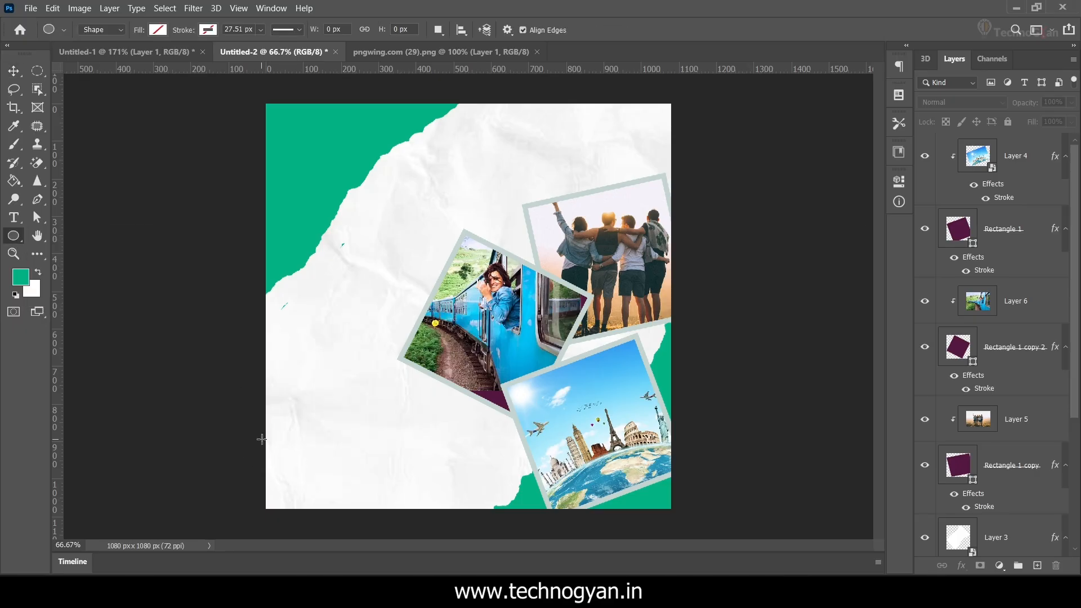
left_click_drag(262, 433, 376, 544)
key("v")
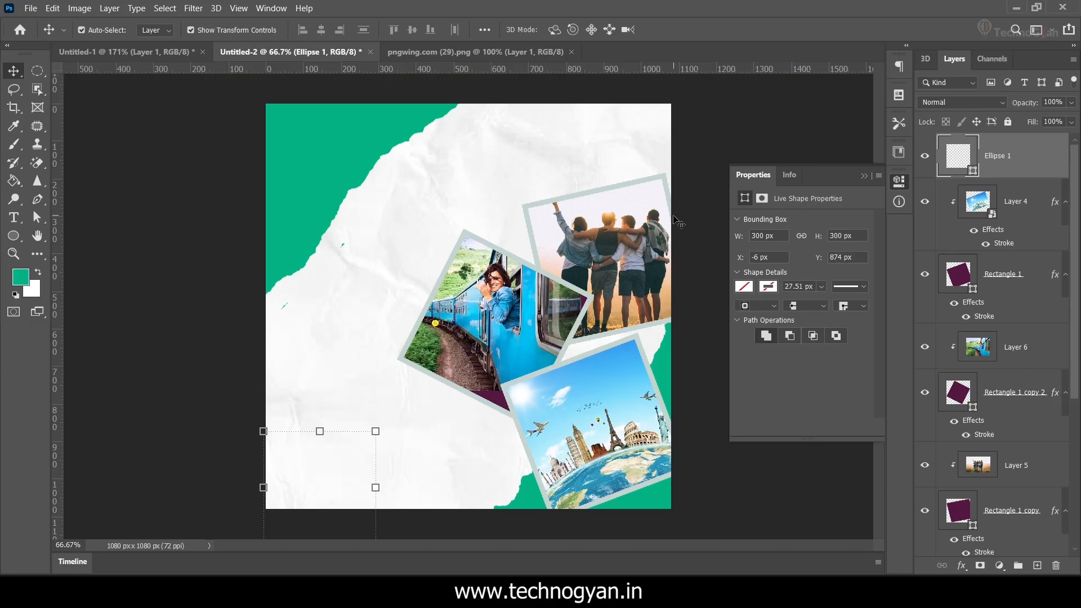
Style the circle with no fill and a dashed green stroke about 5.07 px wide.
left_click(16, 234)
left_click(158, 30)
left_click(110, 102)
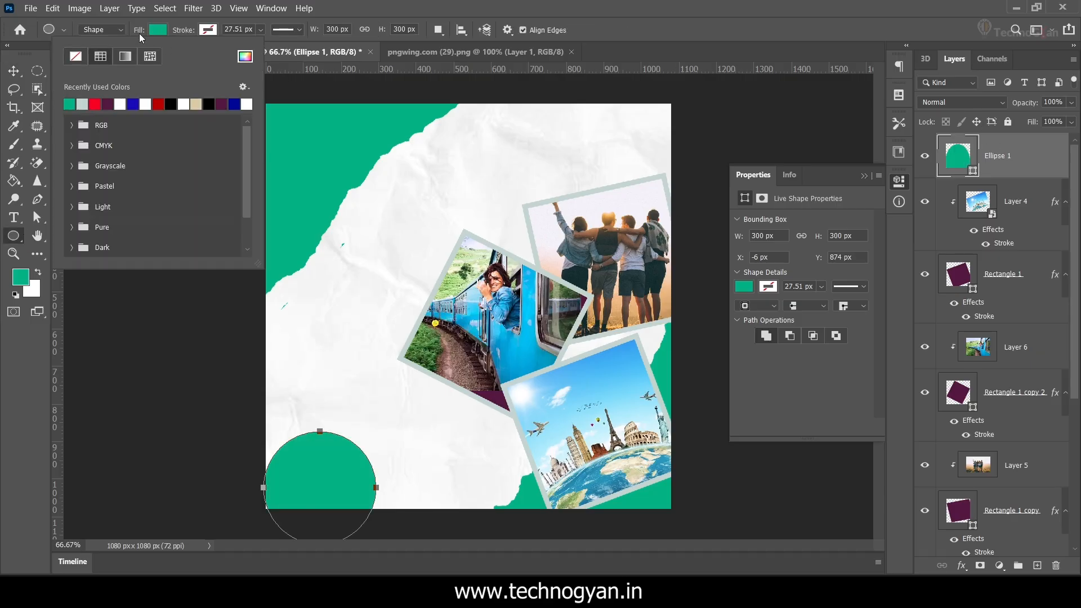
left_click(76, 56)
left_click(208, 30)
left_click(120, 103)
left_click(261, 29)
left_click_drag(270, 47, 246, 49)
left_click(287, 32)
left_click(301, 96)
Move Ellipse 1 partly off the canvas's lower-left corner, to about X -116 px and Y 904 px.
left_click(13, 71)
left_click(325, 471)
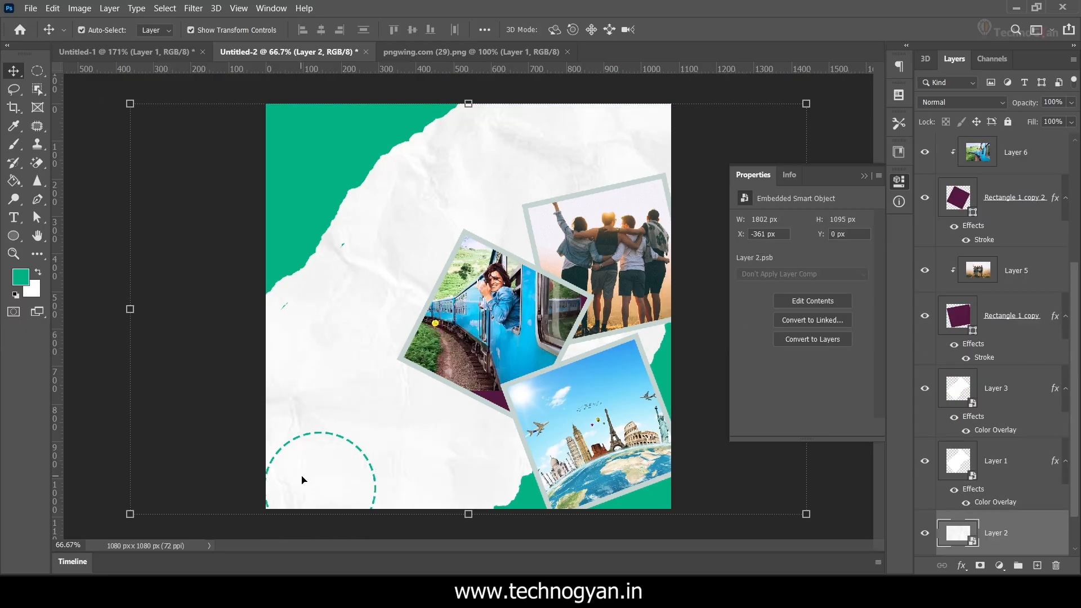
scroll(1002, 341, "up", 5)
left_click(982, 161)
left_click(363, 464)
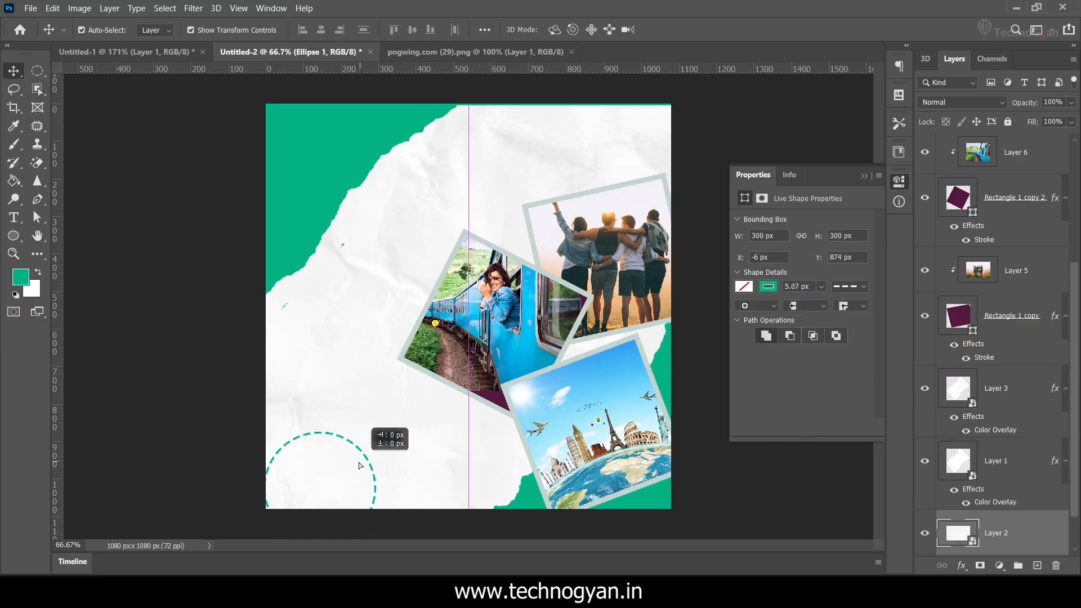
scroll(1025, 172, "up", 3)
left_click(1022, 171)
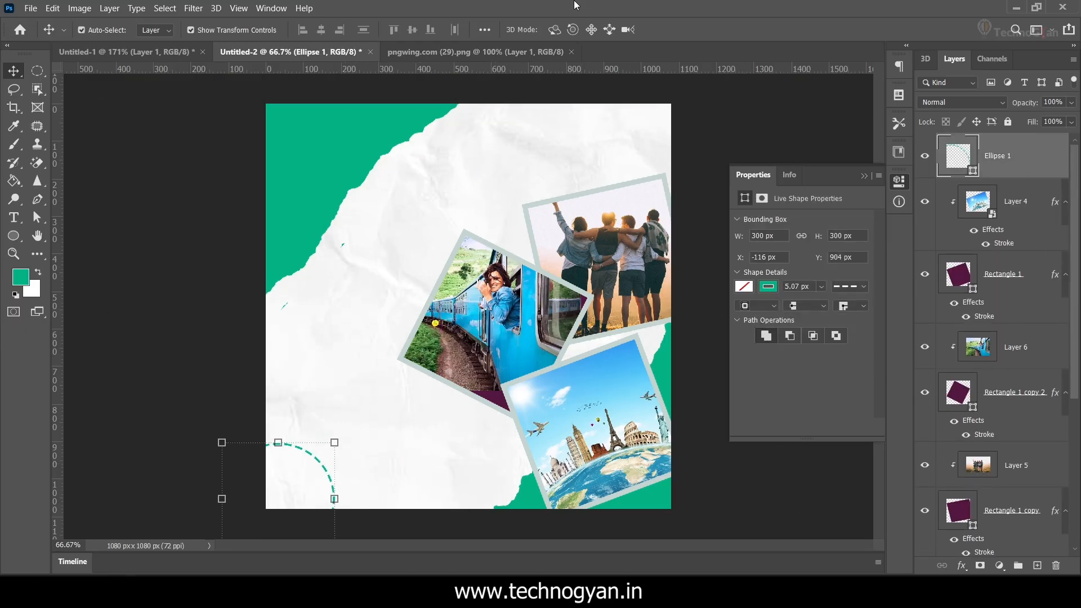
left_click(197, 194)
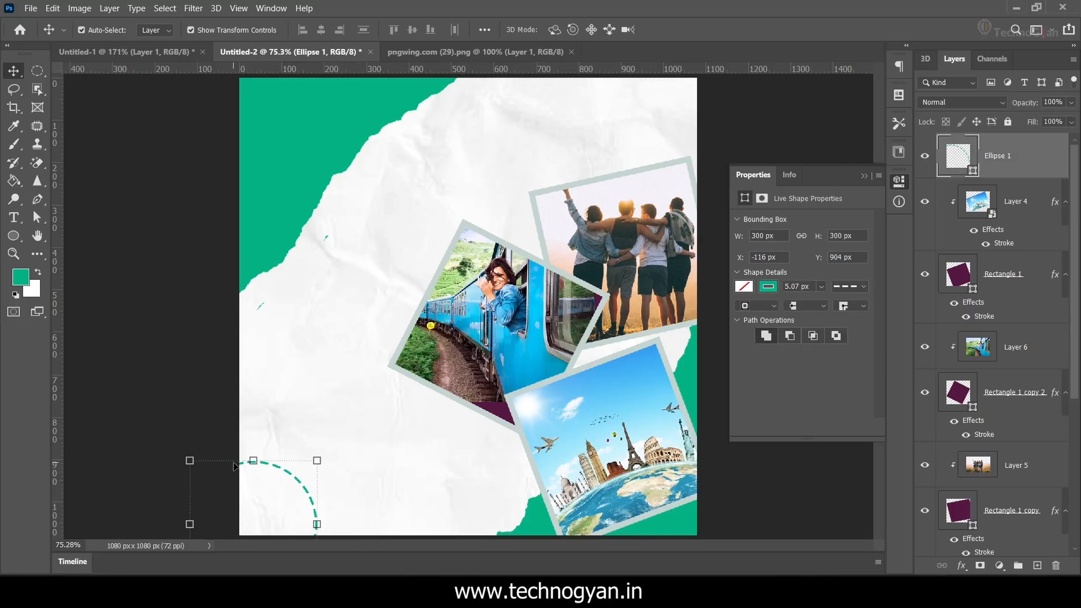
Enlarge the dashed circle to about 350 x 359 px at the lower-left corner and set its stroke to 4.5 px.
left_click_drag(233, 462, 234, 425)
key("shift+Down")
key("shift+Down")
key("shift+Down")
key("shift+Down")
key("shift+Down")
key("shift+Down")
key("shift+Down")
left_click_drag(368, 457, 292, 386)
left_click_drag(302, 495, 307, 488)
key("Return")
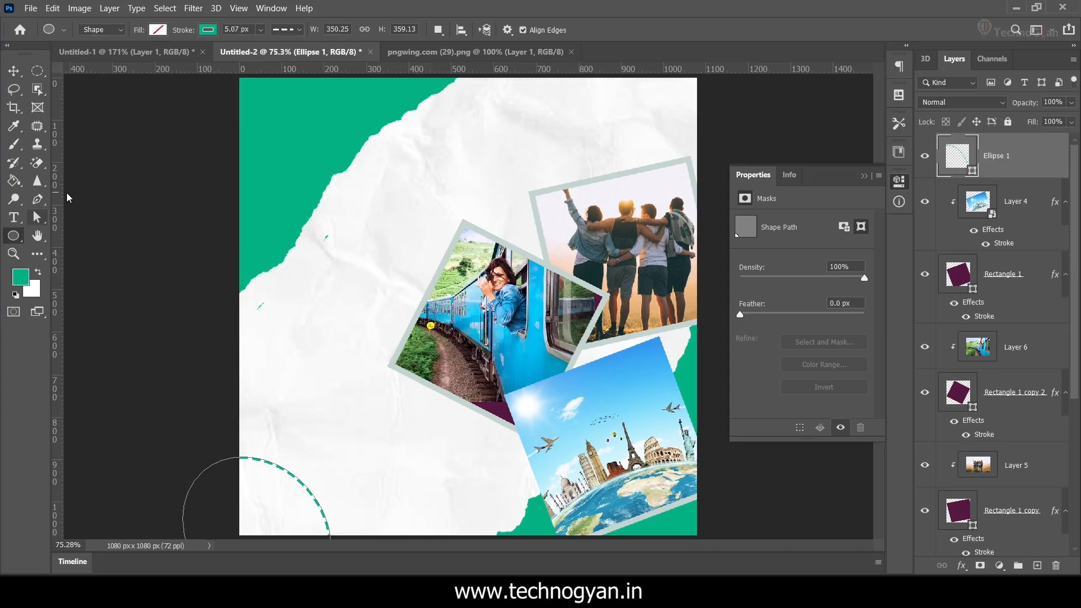
left_click(12, 72)
left_click(152, 271)
Check the airplanes in the reference image 10.jpg and search Google Images in Chrome for "aeroplane image black and white".
key("alt+Tab")
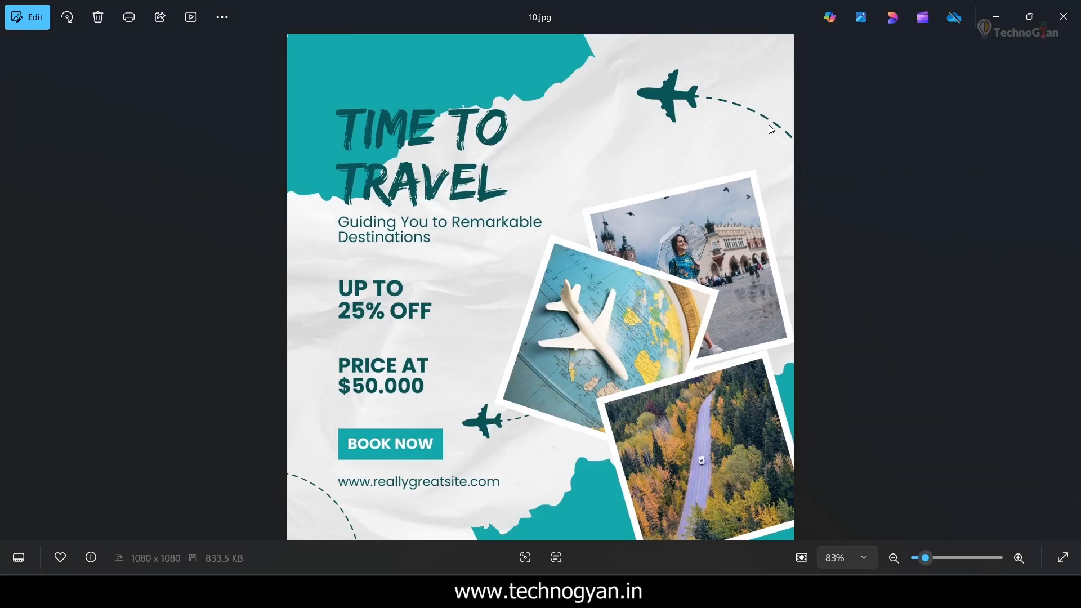
key("alt+Tab")
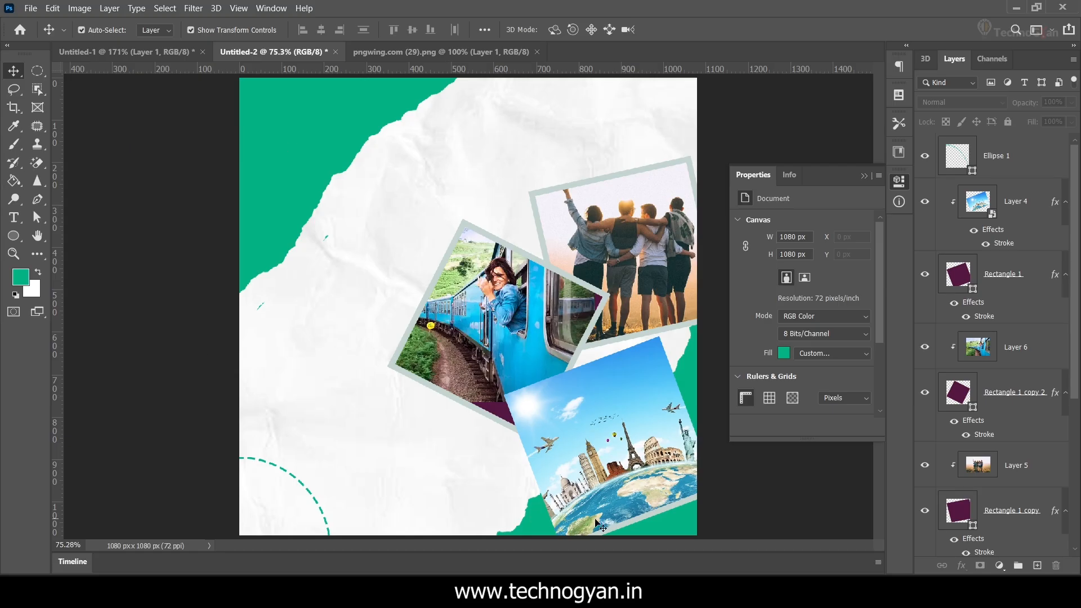
left_click(598, 591)
left_click_drag(220, 103, 16, 104)
type("aeropla")
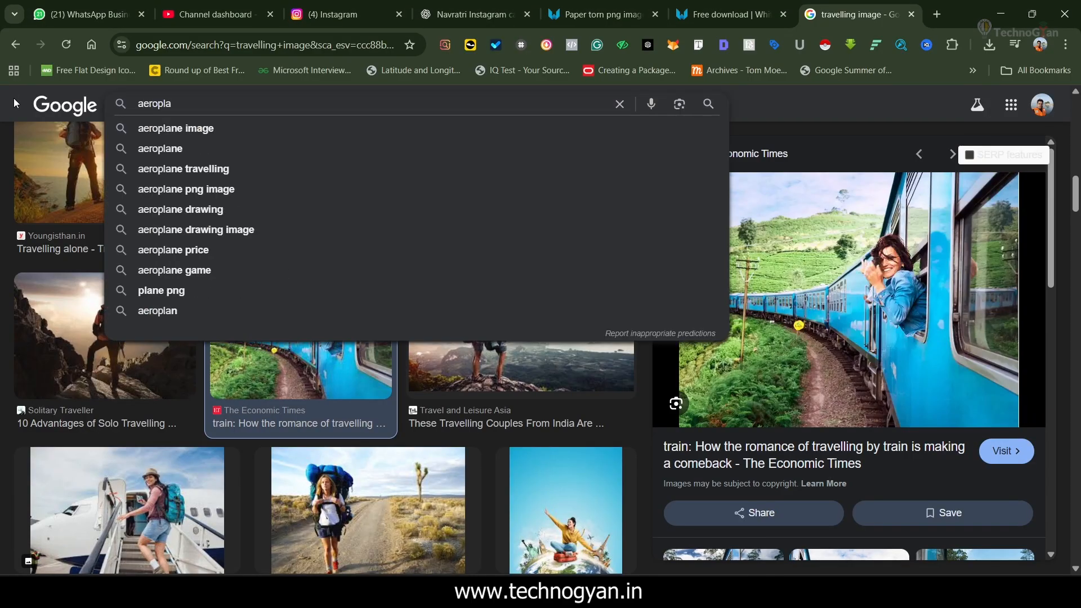
key("Down")
key("Return")
left_click(242, 120)
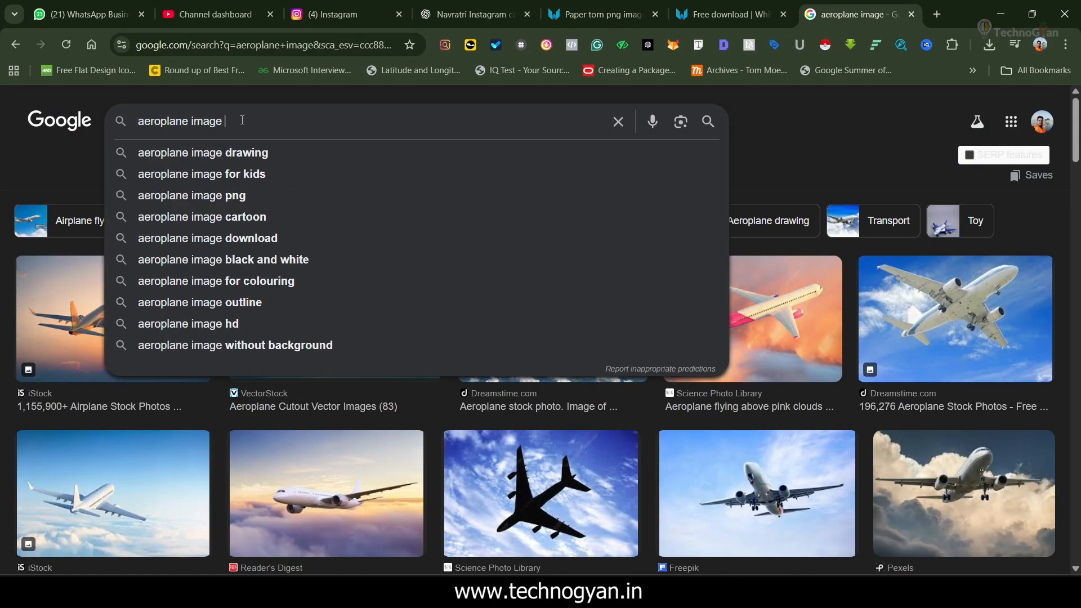
left_click(223, 260)
scroll(906, 442, "down", 5)
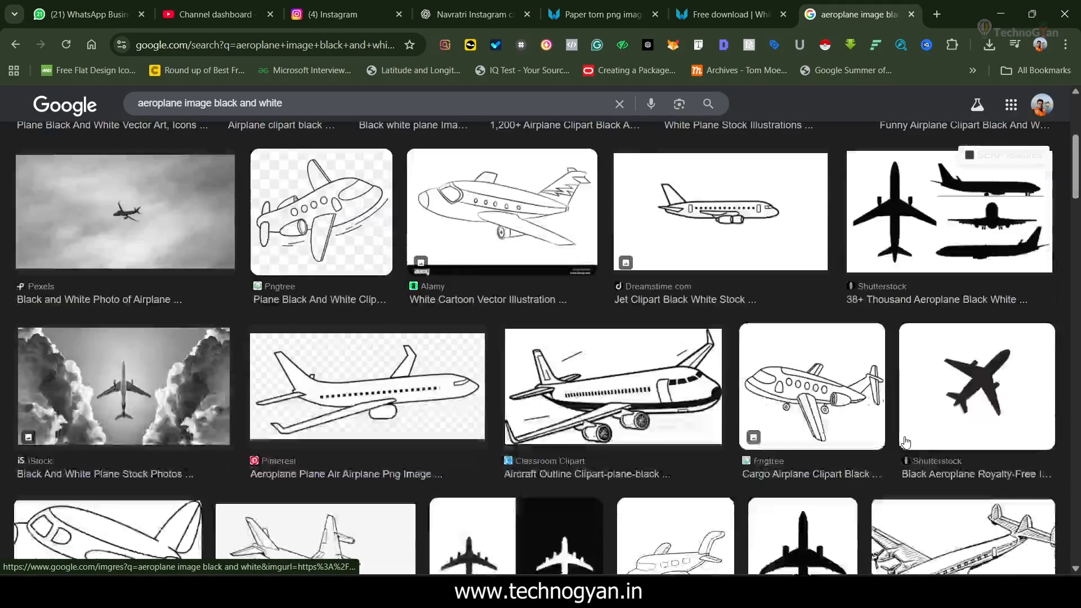
Copy the black aeroplane silhouette from the Shutterstock result, paste it into the Photoshop post and place it left of the train photo.
left_click(906, 442)
right_click(848, 214)
left_click(901, 449)
key("alt+Tab")
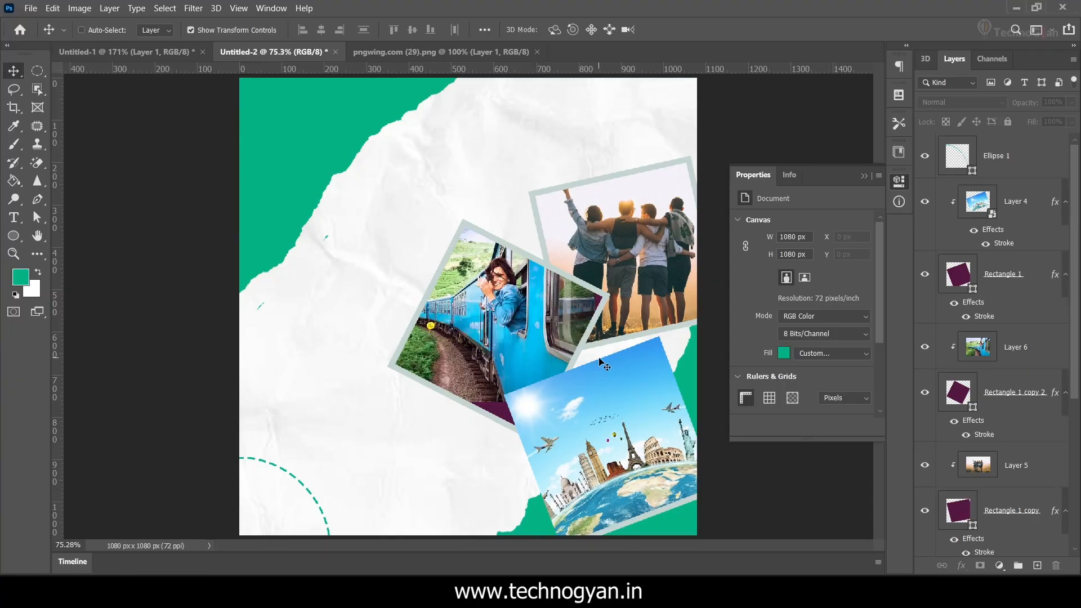
key("ctrl+v")
left_click_drag(498, 295, 382, 287)
Remove the airplane's white background with the Magic Eraser and erase the watermark text beneath it with the Eraser Tool.
key("e")
left_click(356, 352)
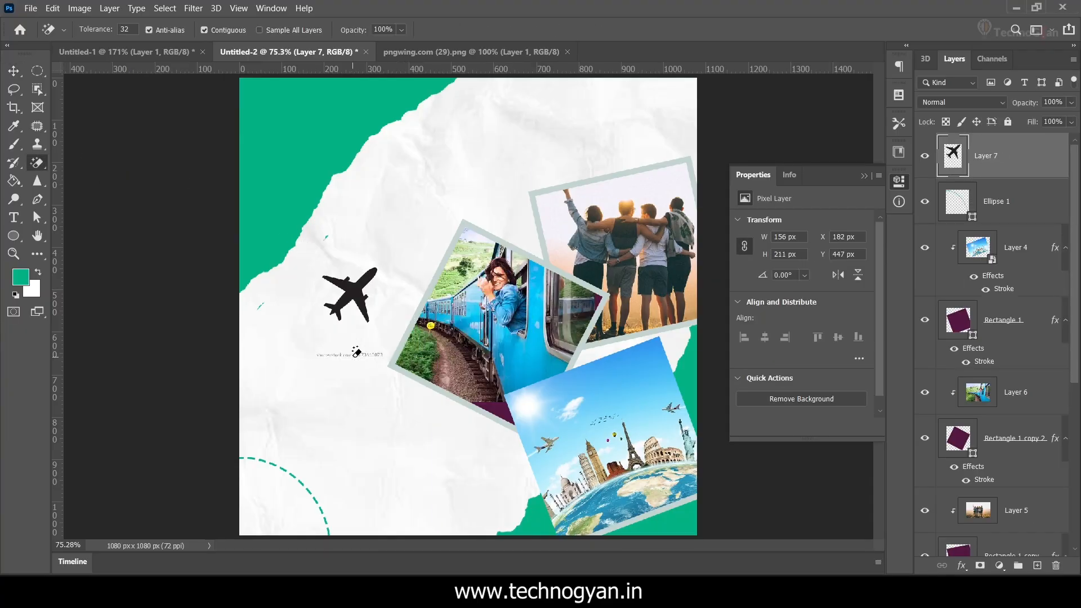
right_click(44, 167)
left_click(79, 162)
left_click(101, 32)
double_click(48, 123)
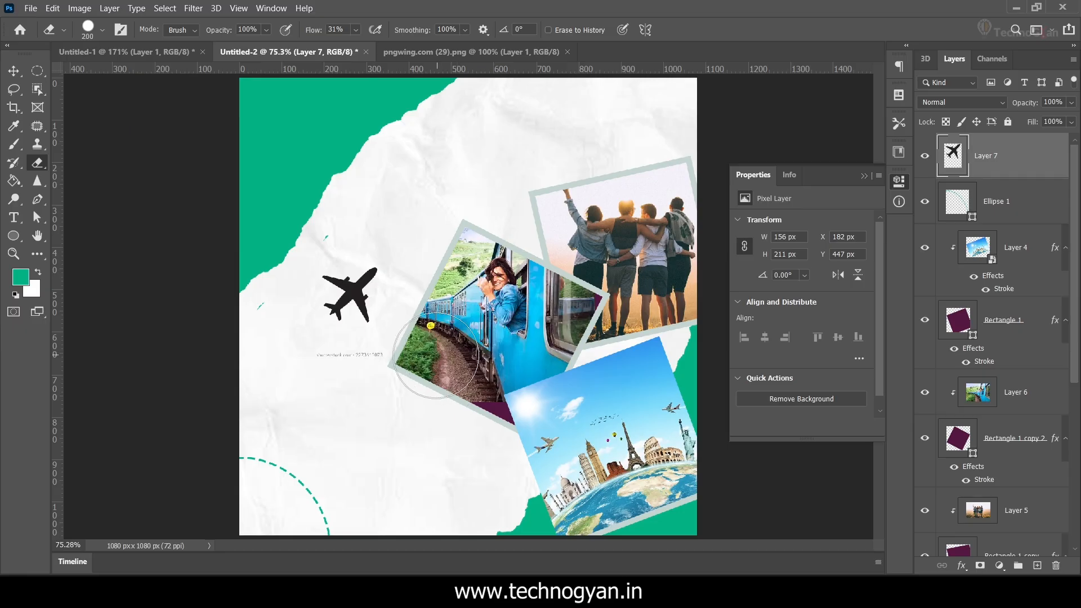
key("v")
scroll(360, 304, "up", 5)
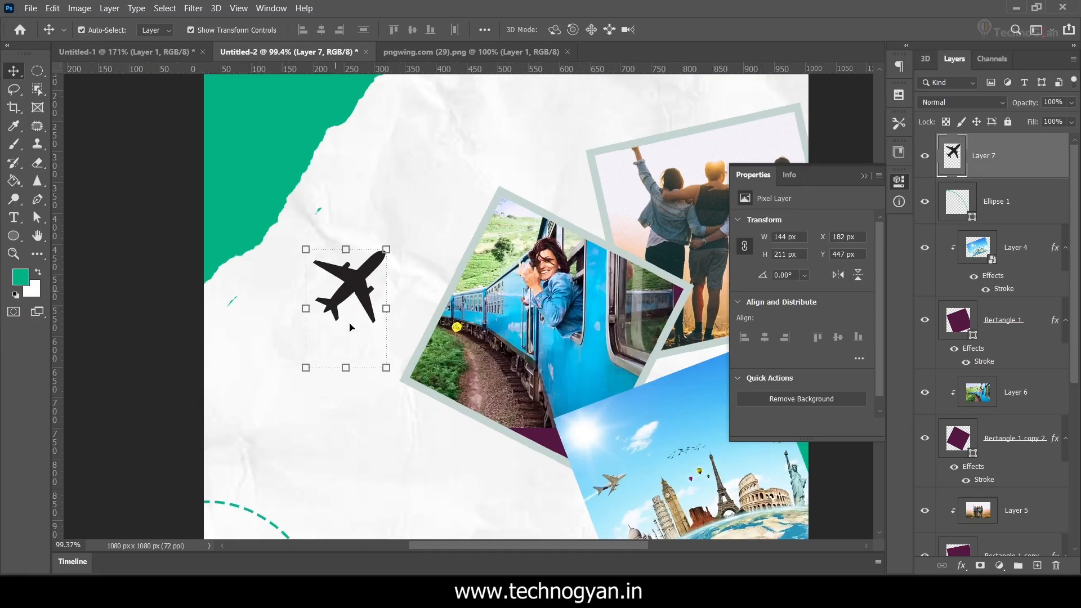
left_click_drag(358, 302, 399, 276)
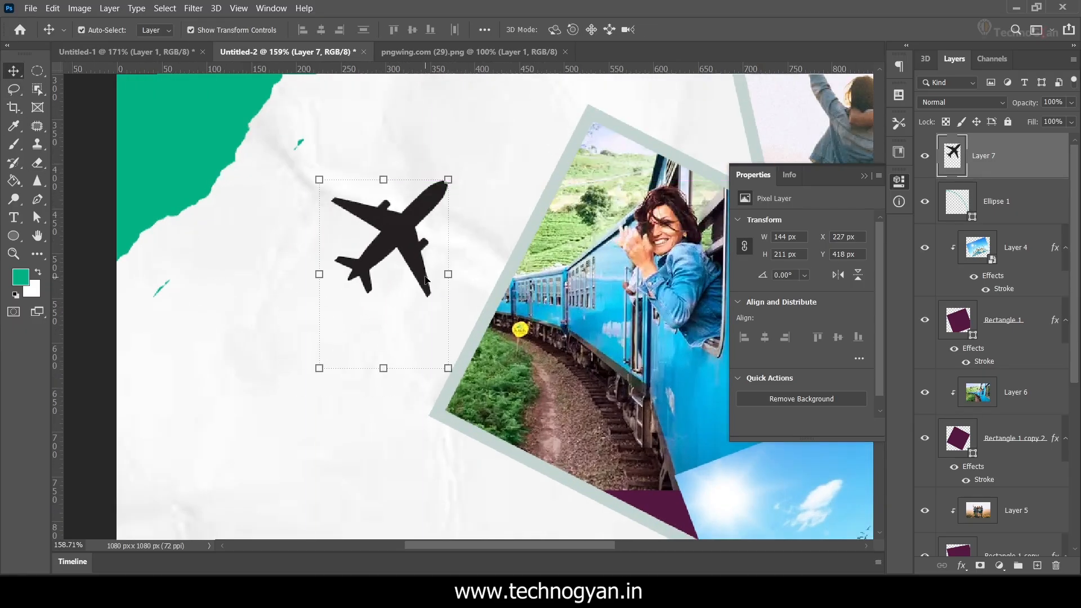
left_click(36, 164)
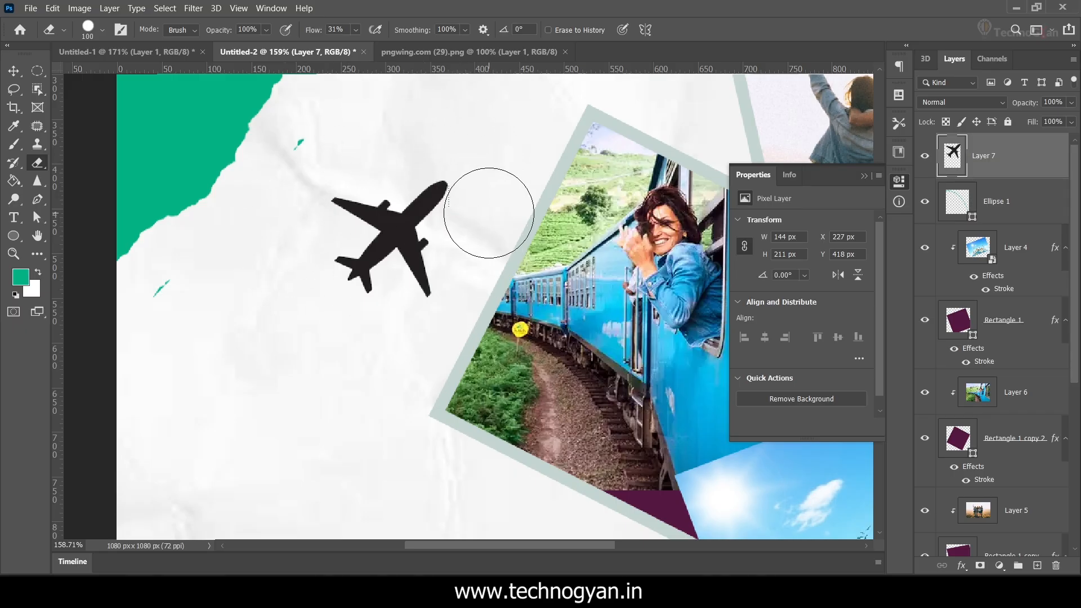
left_click(21, 74)
key("ctrl+0")
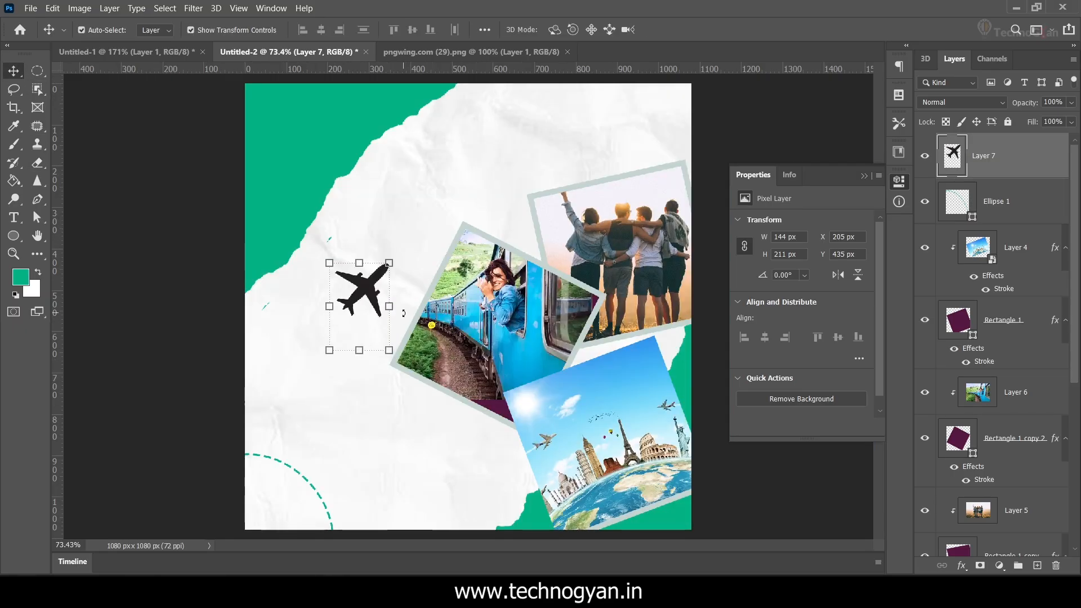
Rotate the airplane about -158 degrees, scale it to about 66% and place it above the friends photo.
mouse_move(405, 314)
left_mouse_down()
mouse_move(284, 263)
mouse_move(278, 274)
left_mouse_up()
left_click_drag(346, 320, 525, 168)
left_click_drag(566, 162, 547, 156)
left_click_drag(521, 158, 592, 138)
left_click_drag(642, 146, 626, 167)
left_click_drag(590, 136, 610, 126)
left_click_drag(644, 148, 652, 134)
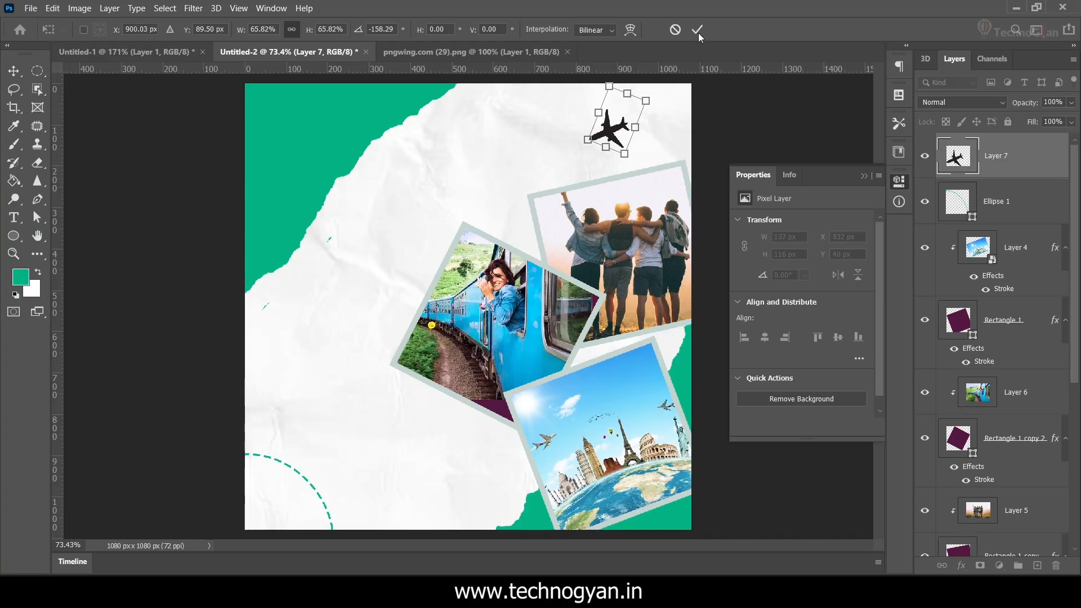
left_click(698, 31)
left_click(626, 142)
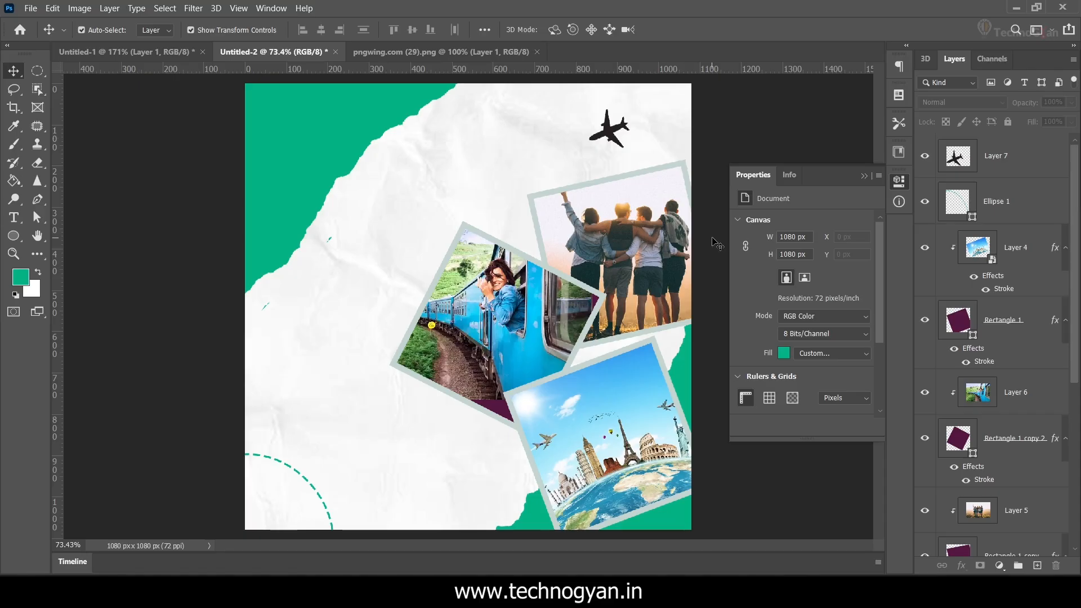
Rotate the airplane slightly further so its nose points left, and place it at about X 822 px and Y 53 px.
left_click(618, 141)
key("ctrl+t")
left_click_drag(653, 144, 690, 134)
key("Return")
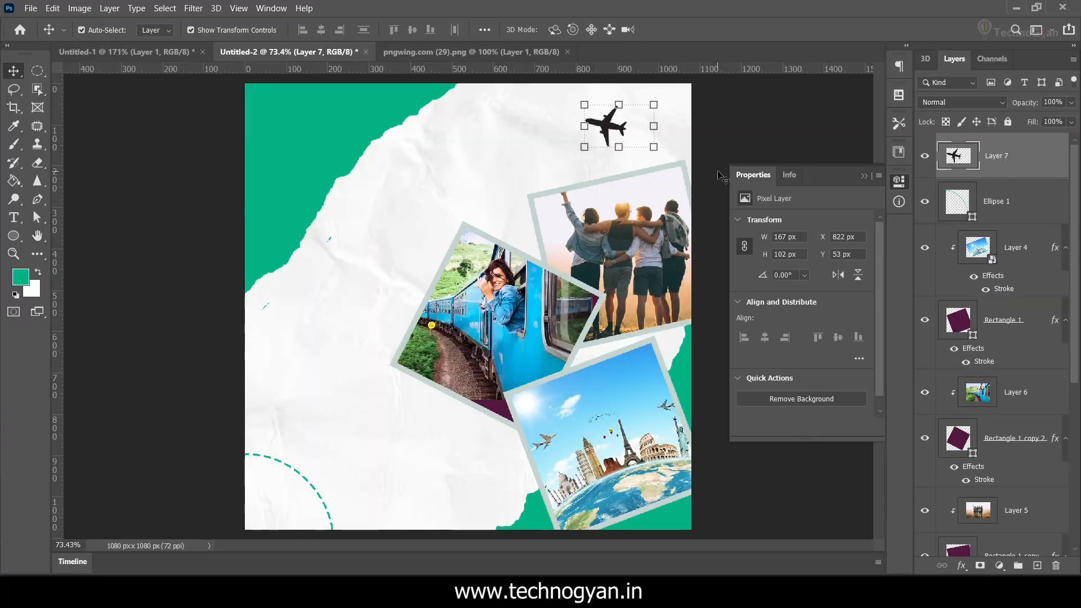
Apply a green Color Overlay at 100% opacity with Normal blend mode to the airplane on Layer 7.
double_click(1008, 162)
left_click(563, 310)
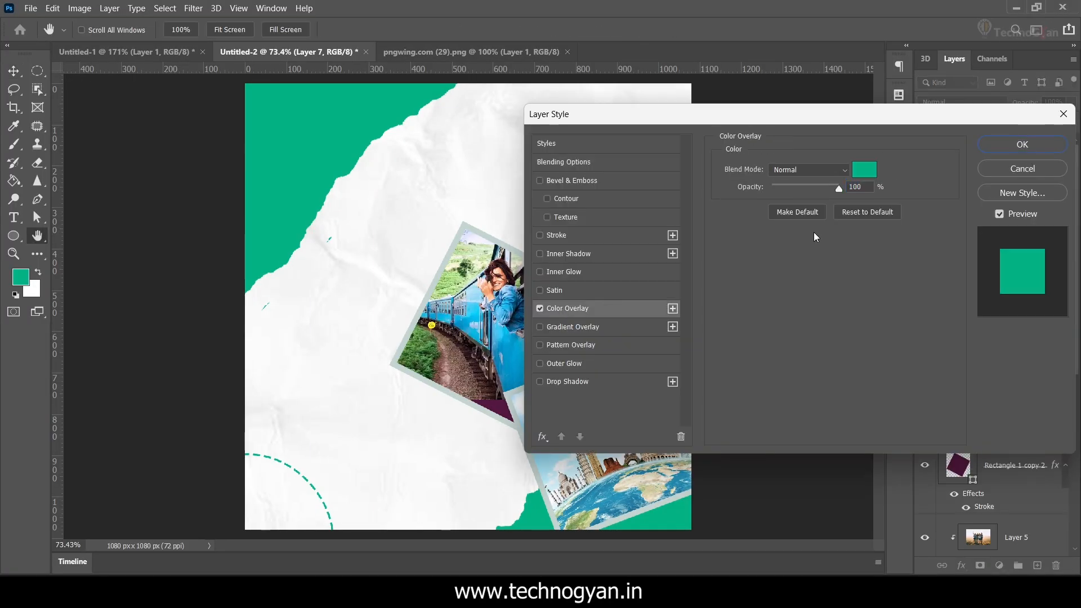
left_click(1008, 145)
left_click(732, 127)
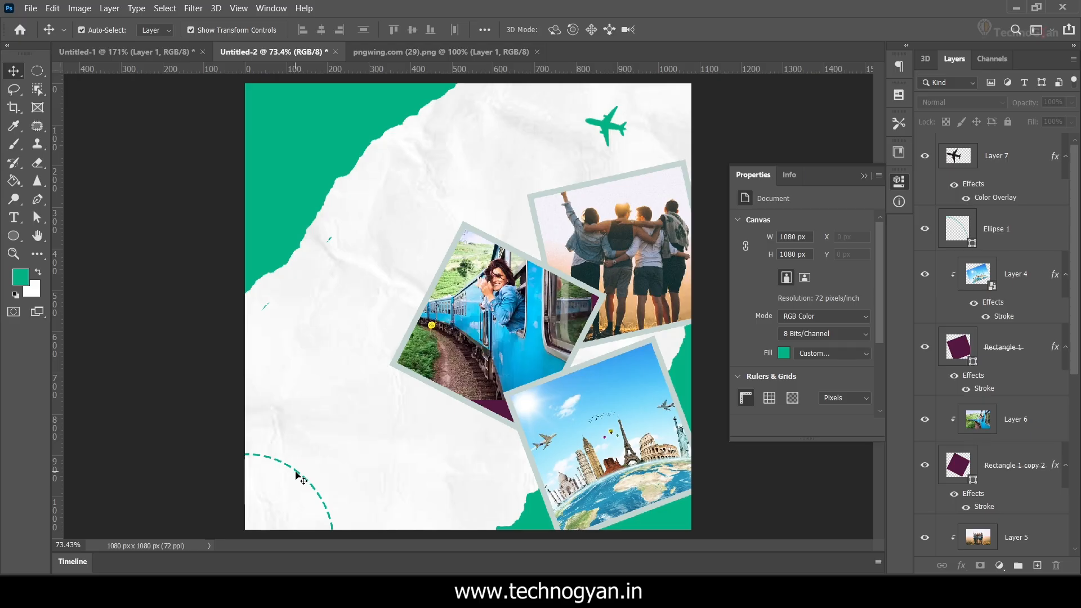
left_click(310, 462)
scroll(1014, 242, "up", 5)
left_click(1015, 229)
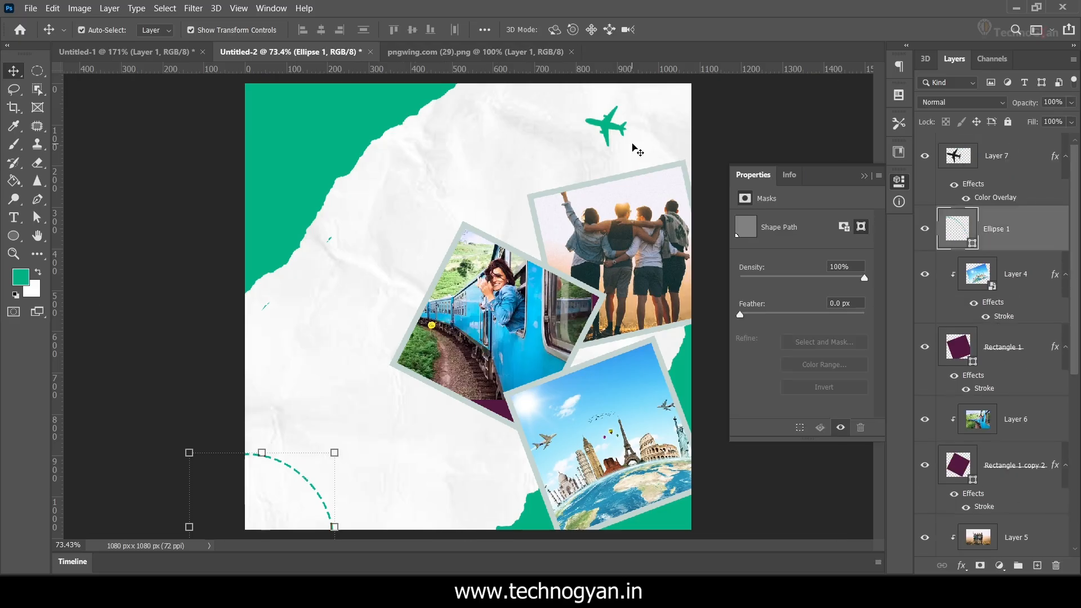
left_click(811, 124)
Draw a curved Pen path about 192 px wide and 90 px high from the airplane's tail past the canvas's right edge.
key("p")
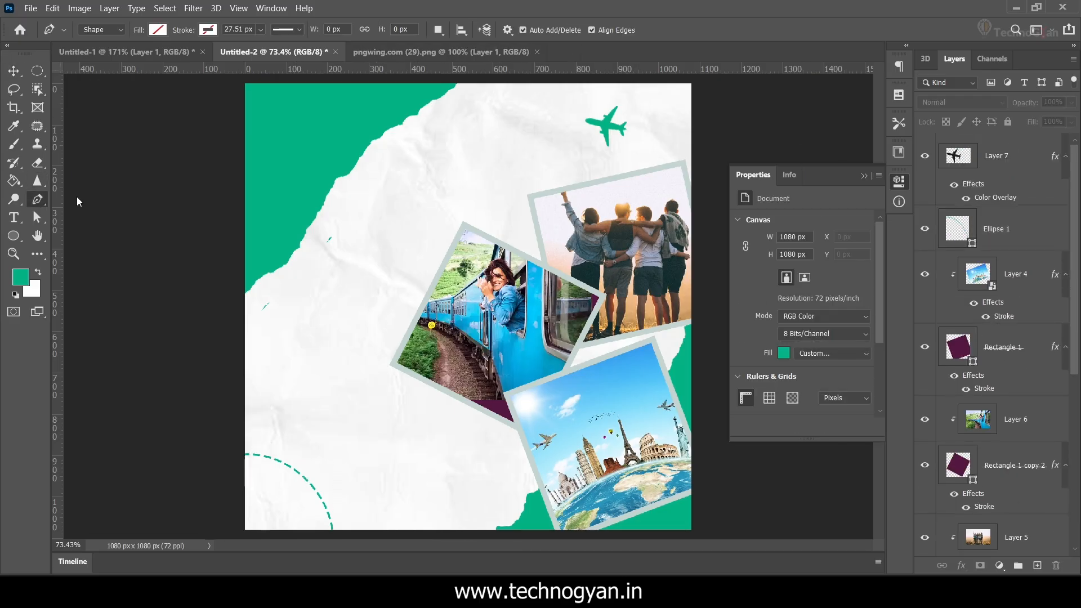
left_click(627, 130)
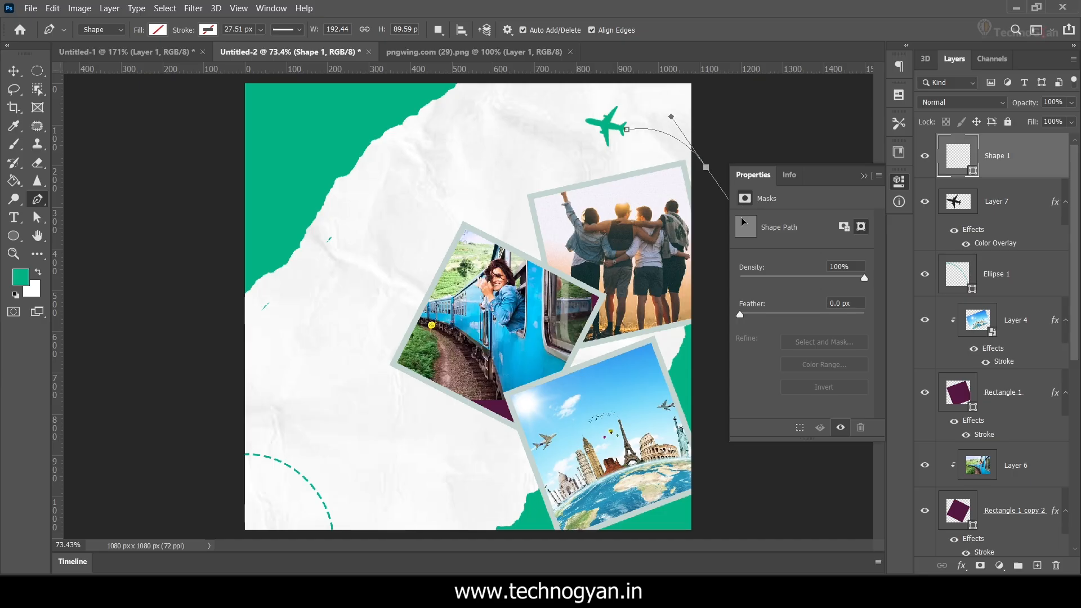
Give the curved path behind the airplane a 4.5 px green dashed stroke.
left_click(208, 30)
left_click(123, 105)
type("10")
mouse_move(252, 30)
left_mouse_down()
mouse_move(197, 34)
mouse_move(217, 32)
left_mouse_up()
left_click(295, 32)
left_click(288, 101)
type("4.")
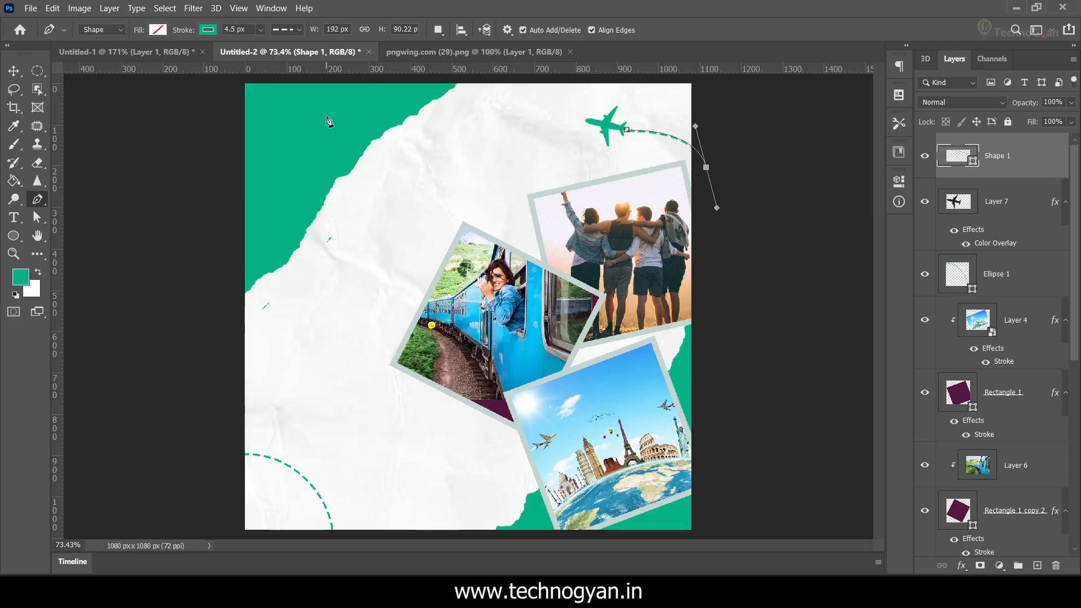
Rotate the airplane on Layer 7 by -18.8 degrees and move it down so its tail meets the dashed curve.
left_click(10, 73)
left_click(787, 189)
left_click(612, 127)
left_click_drag(668, 134, 667, 117)
left_click_drag(607, 126, 605, 136)
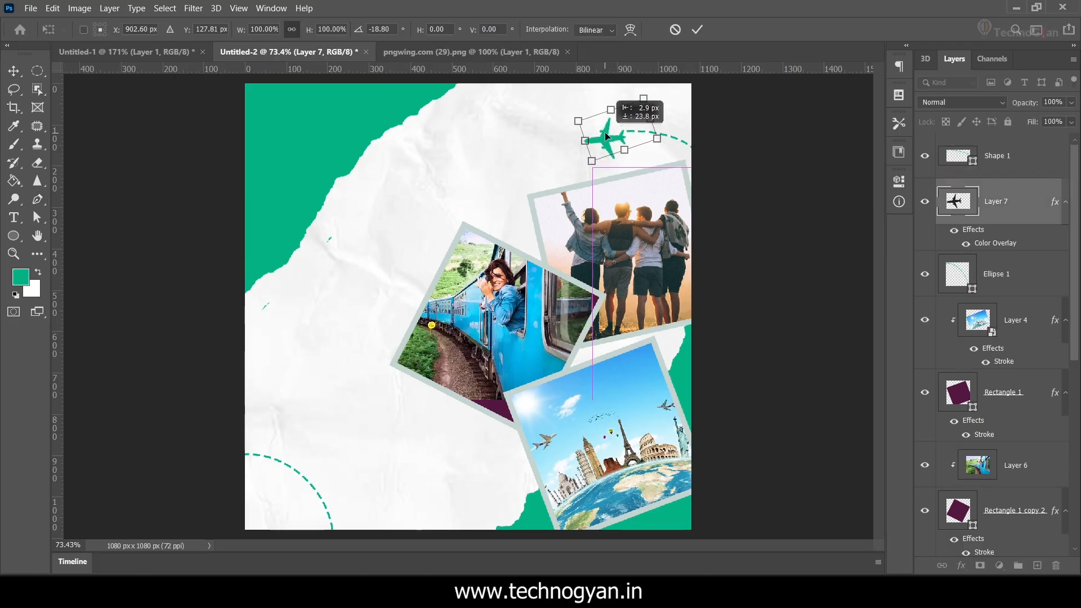
key("Return")
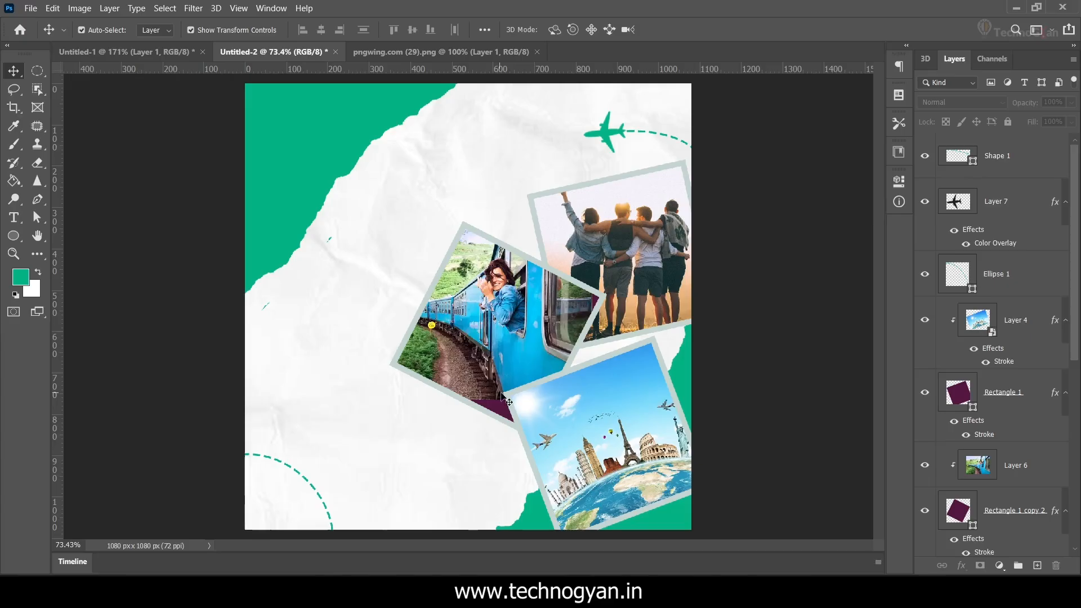
Duplicate the green airplane layer and place the copy just below the train photo's lower-left edge.
left_click(605, 137)
key("ctrl+j")
left_click_drag(605, 137, 357, 422)
left_click_drag(366, 440, 382, 400)
key("Return")
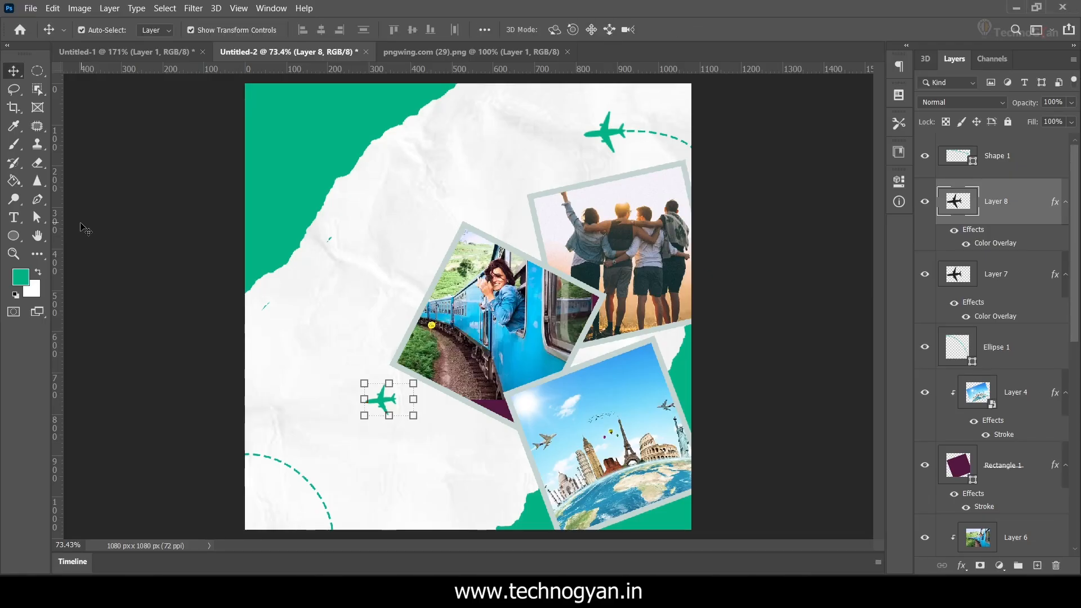
Draw a curved Pen path about 104 px wide and 53 px high from the copied airplane's tail onto the train photo.
key("p")
scroll(411, 399, "up", 3)
left_click(400, 421)
left_click_drag(475, 382, 512, 340)
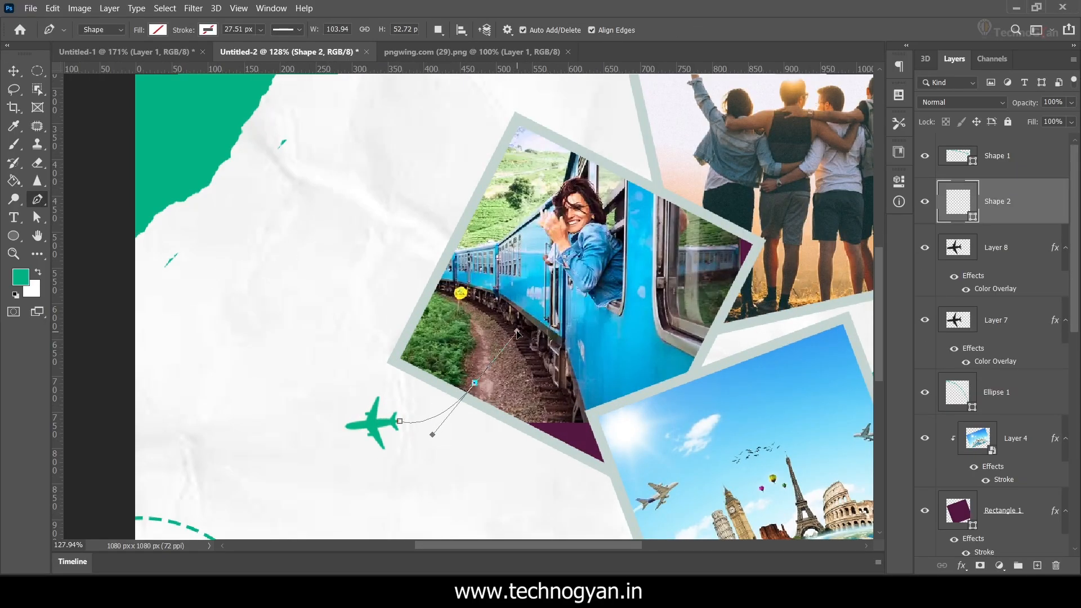
Give the new curve by the train photo a thin green dashed stroke.
left_click(208, 30)
left_click(129, 93)
left_click(209, 29)
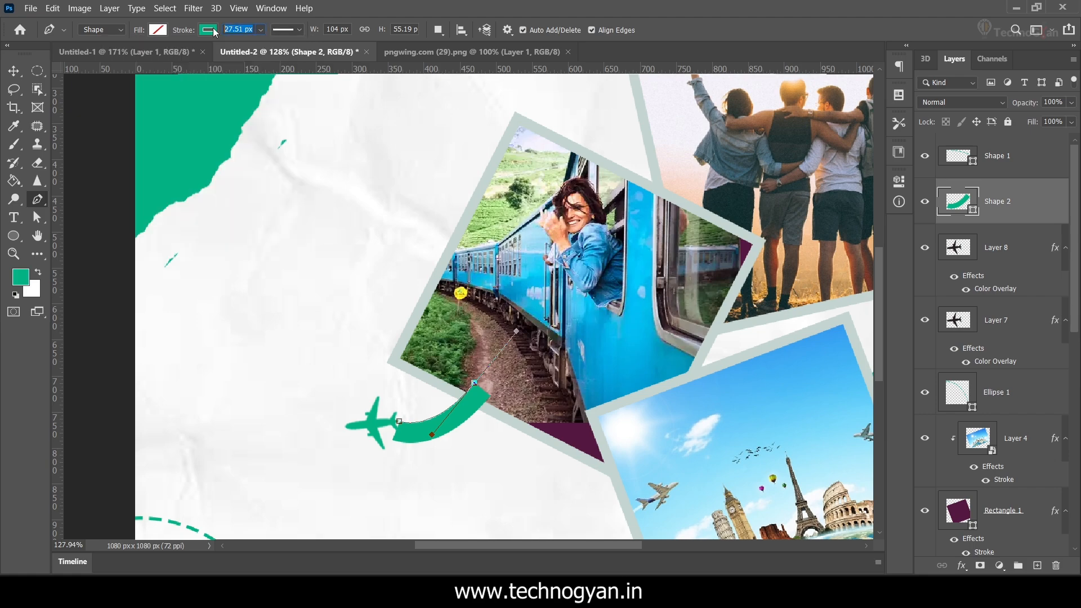
key("Return")
left_click(287, 30)
left_click(276, 96)
left_click(15, 74)
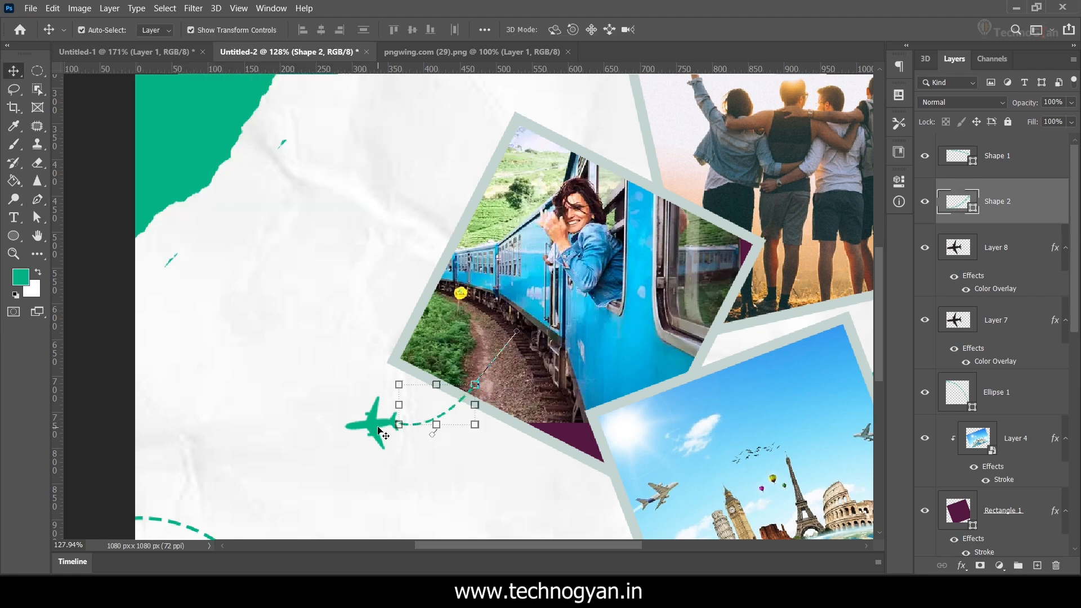
Rotate the copied airplane slightly clockwise so its nose tilts up and its tail follows the dashed curve.
left_click(380, 427)
left_click_drag(440, 422, 435, 445)
key("Return")
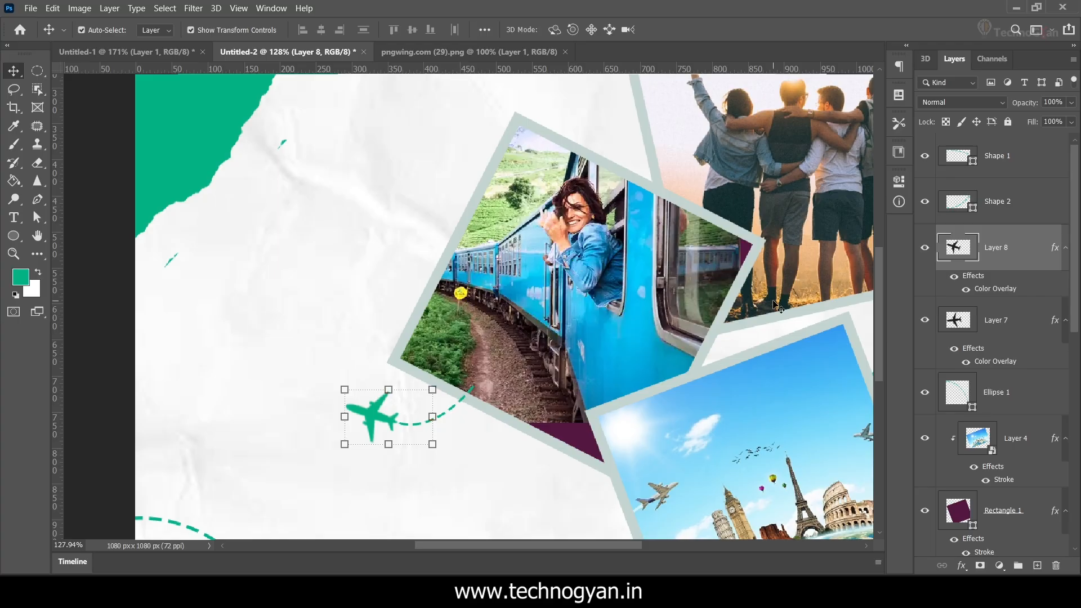
Move the Shape 2 layer below Rectangle 1 copy and shift the short dashed curve and its airplane closer to the train photo.
key("ctrl+0")
left_click_drag(998, 204, 1008, 405)
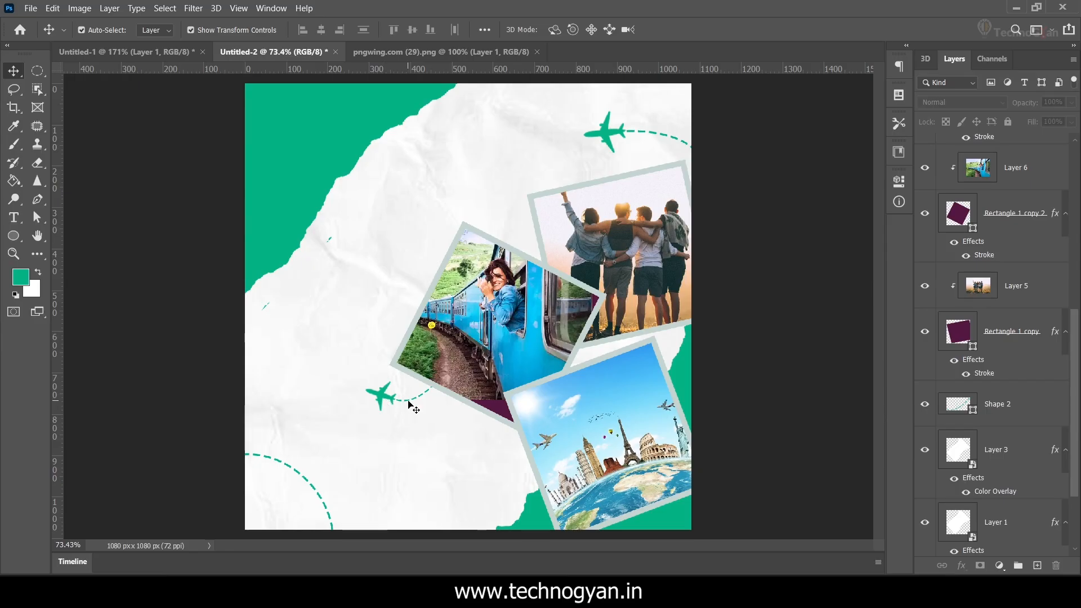
left_click(409, 402)
left_click(390, 399)
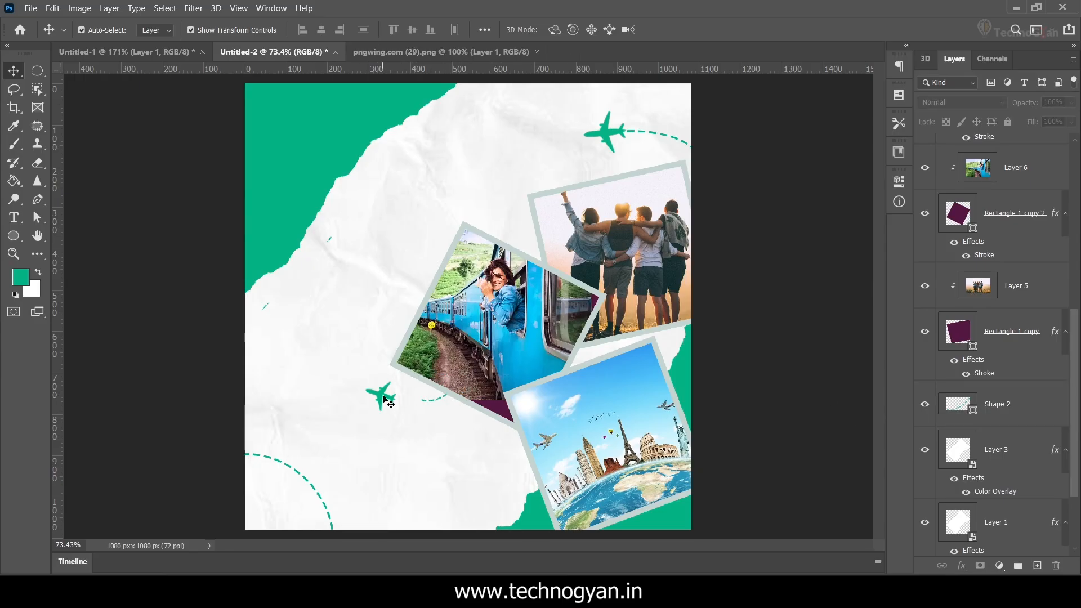
left_click(722, 337)
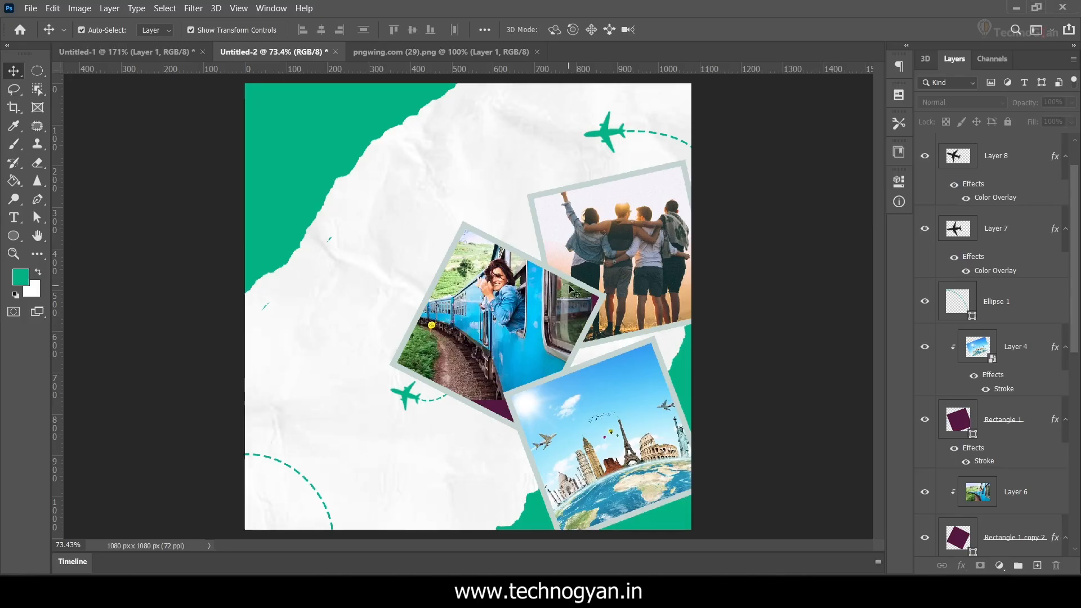
Add the heading text "TIME TO TRAVEL" on two lines over the upper-left green corner.
left_click(14, 217)
left_click(328, 158)
type("TIME TO")
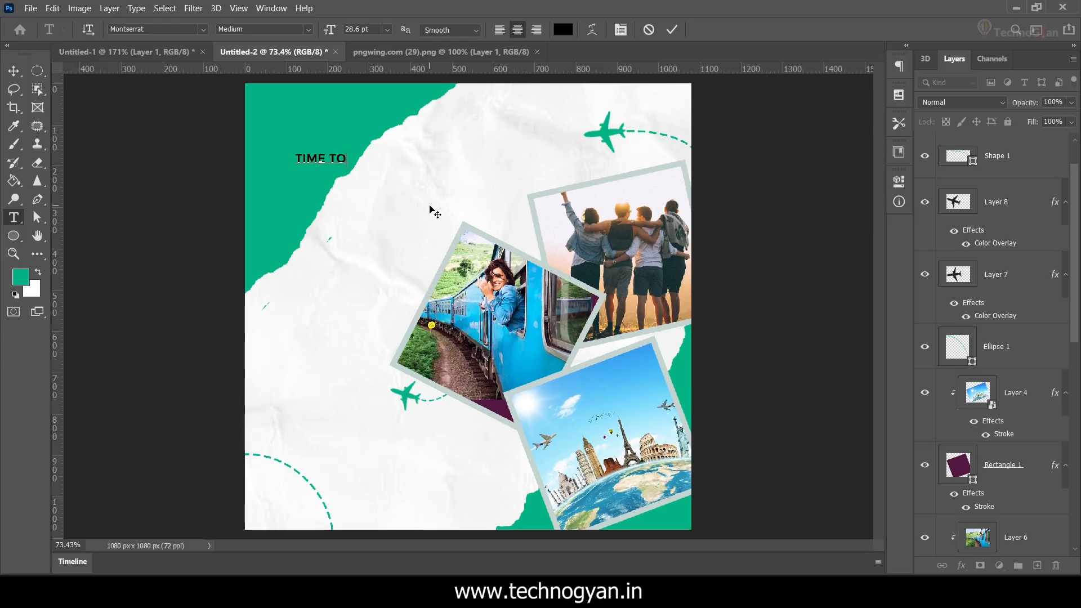
Set the heading's font to Geometr706 BlkCn BT Black.
key("ctrl+a")
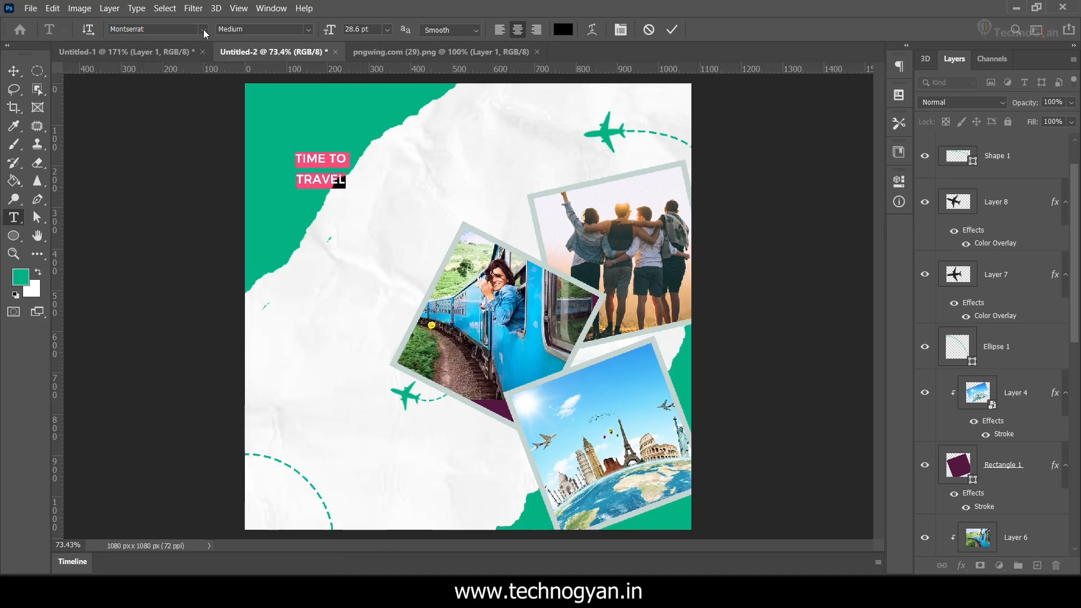
left_click(899, 181)
key("Up")
key("Up")
key("Up")
key("Up")
key("Up")
key("Up")
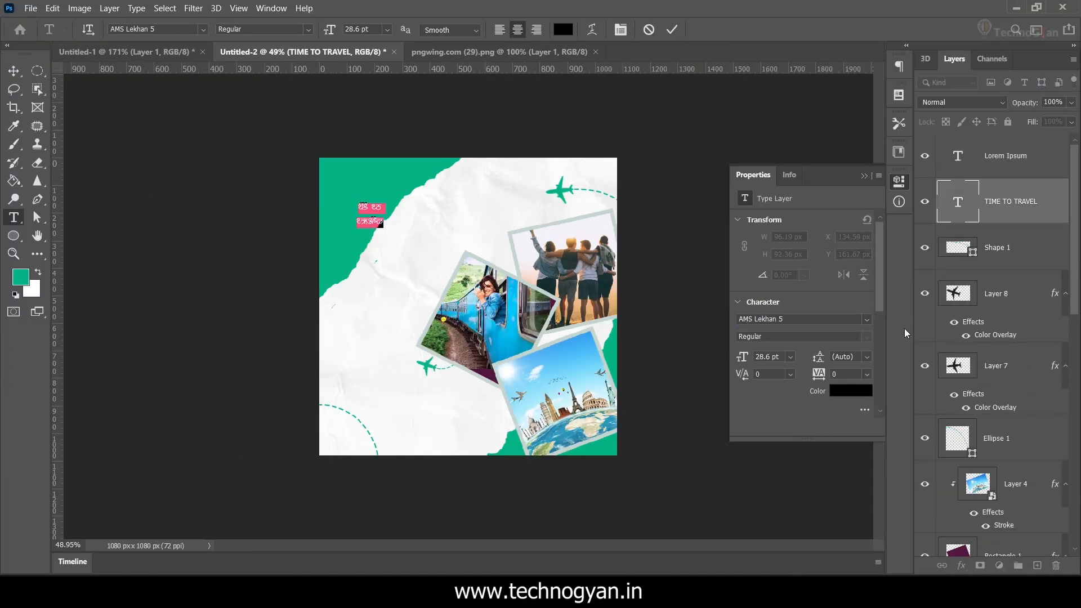
left_click(867, 320)
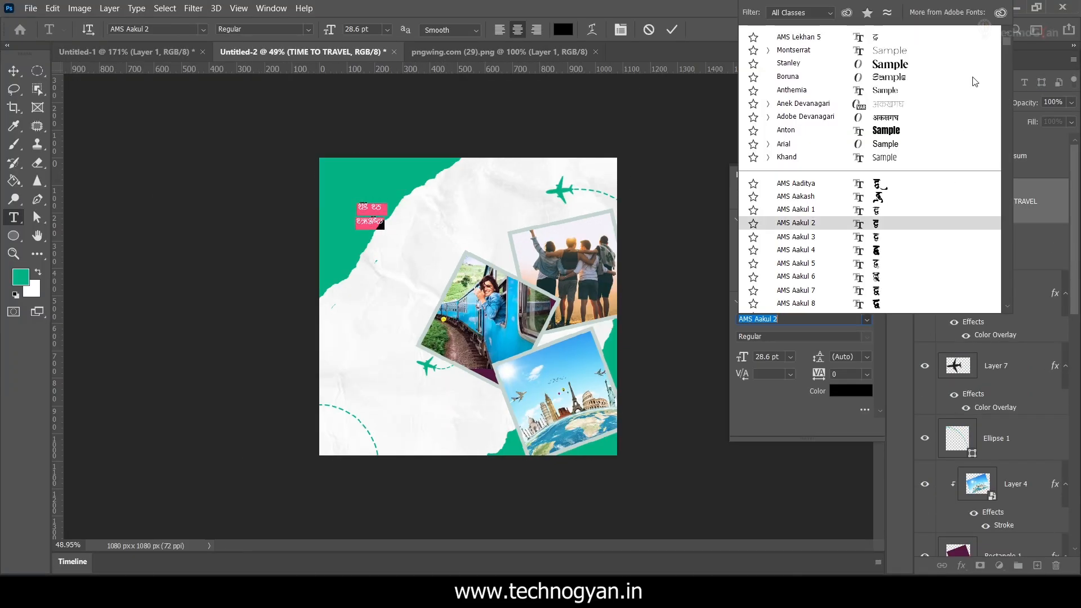
scroll(901, 169, "down", 5)
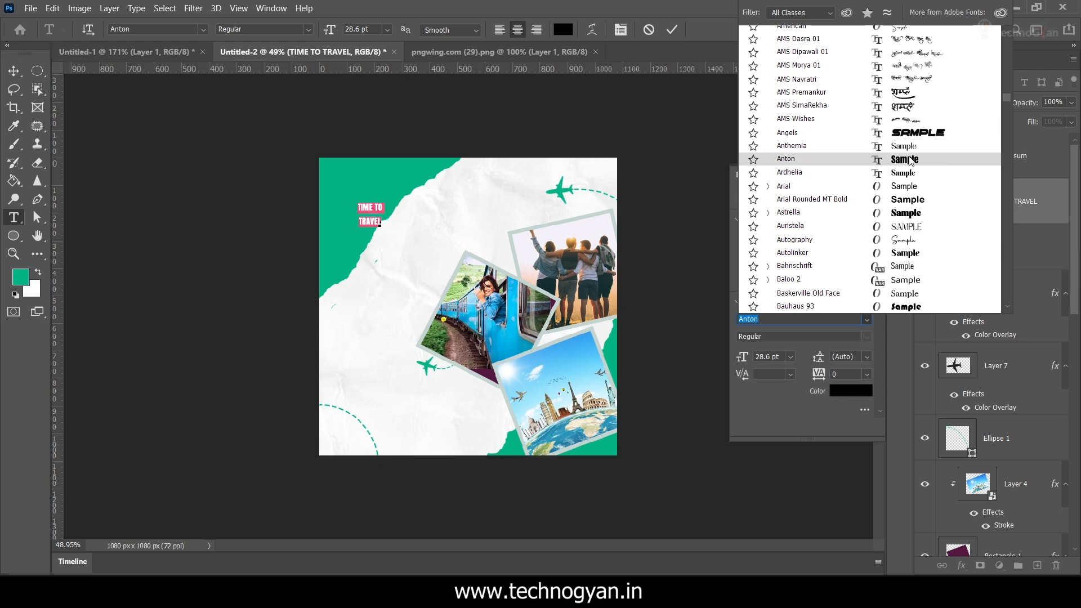
scroll(915, 253, "down", 6)
scroll(915, 256, "down", 10)
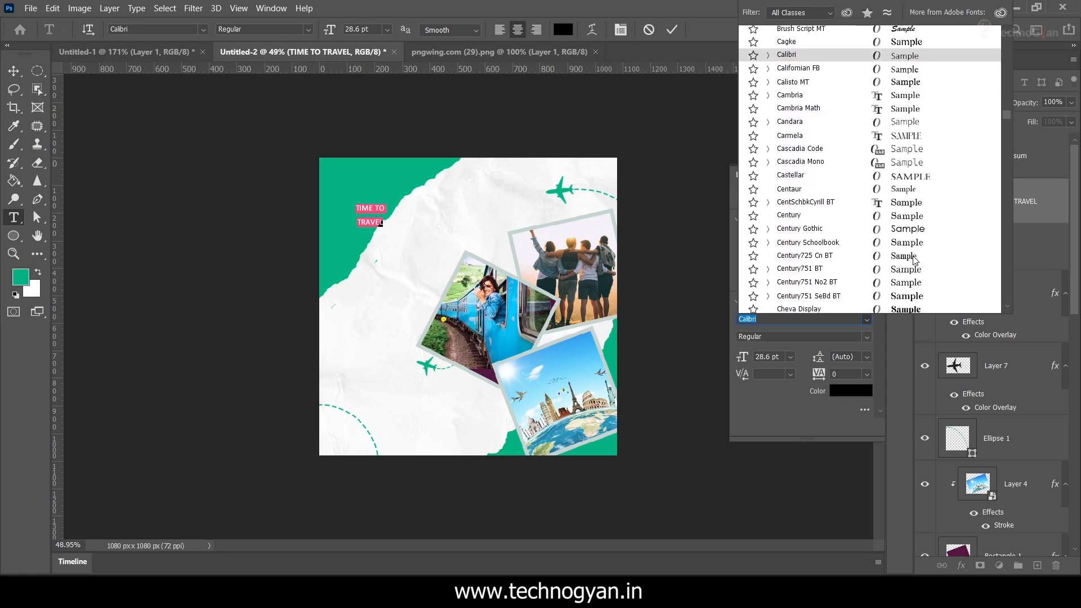
scroll(913, 217, "down", 10)
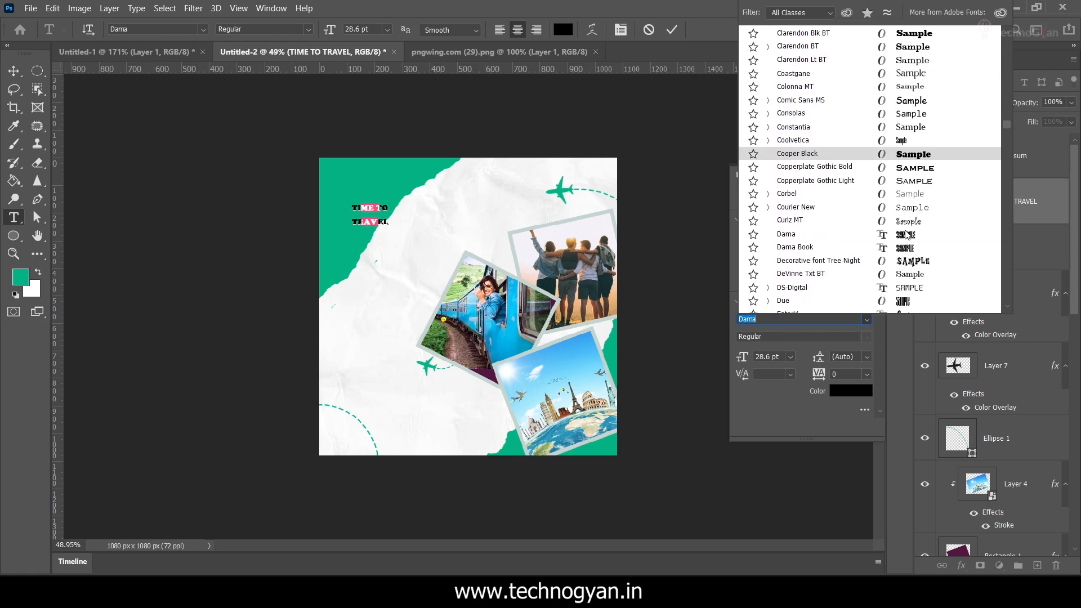
scroll(912, 231, "down", 5)
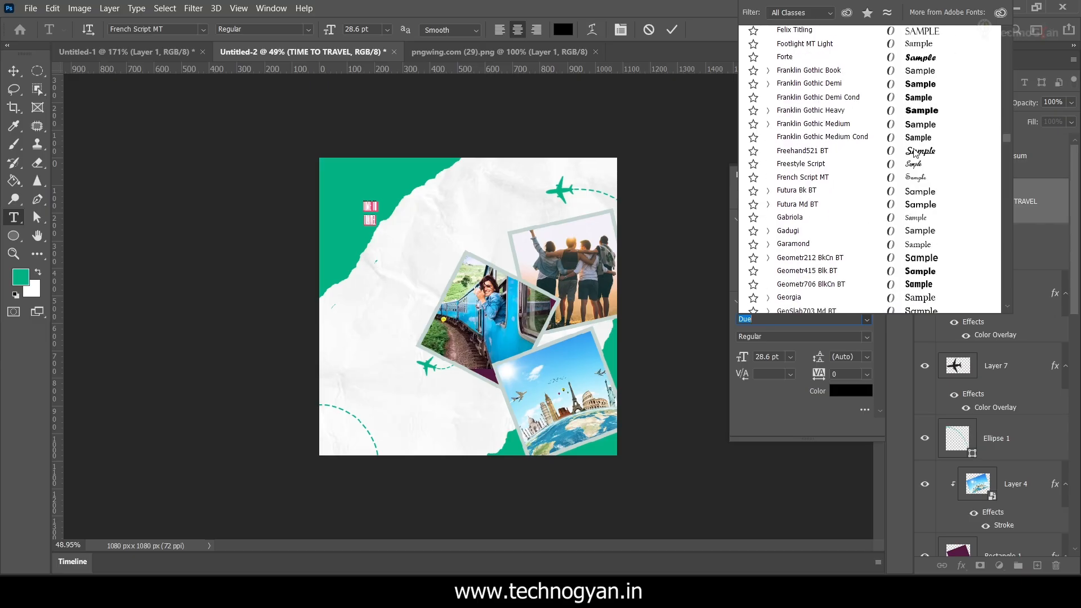
left_click(816, 286)
Set the heading's font size to 79 pt and its leading to 93 pt.
left_click_drag(330, 30, 359, 29)
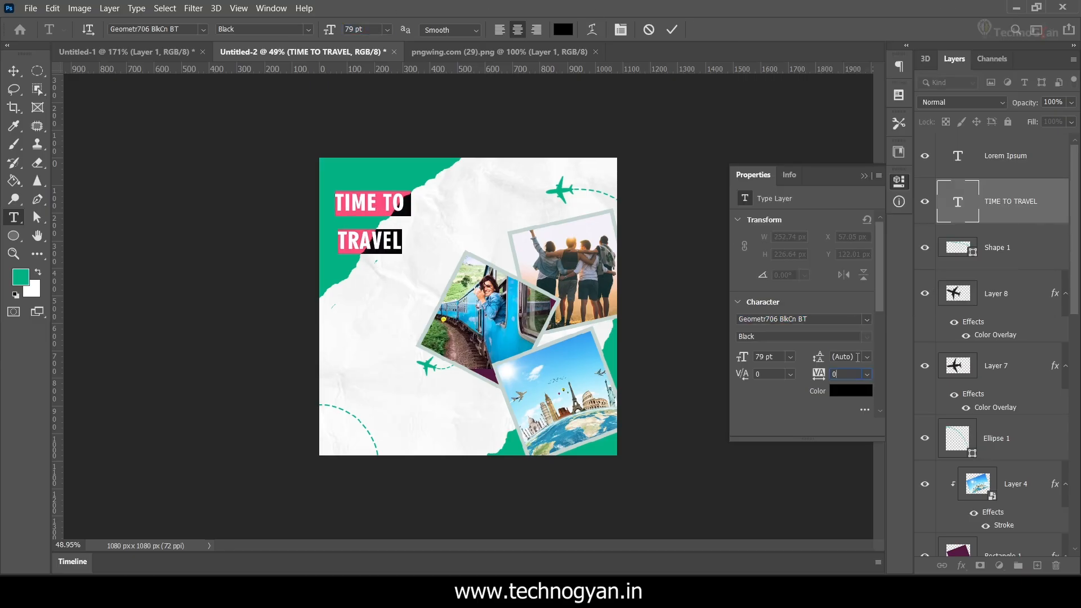
key("Down")
key("Down")
key("Down")
key("Down")
key("Down")
key("Down")
key("Down")
key("Down")
key("Down")
key("Down")
key("Down")
key("Down")
key("Down")
key("Down")
key("Down")
key("Down")
key("Down")
key("Down")
key("Down")
key("Down")
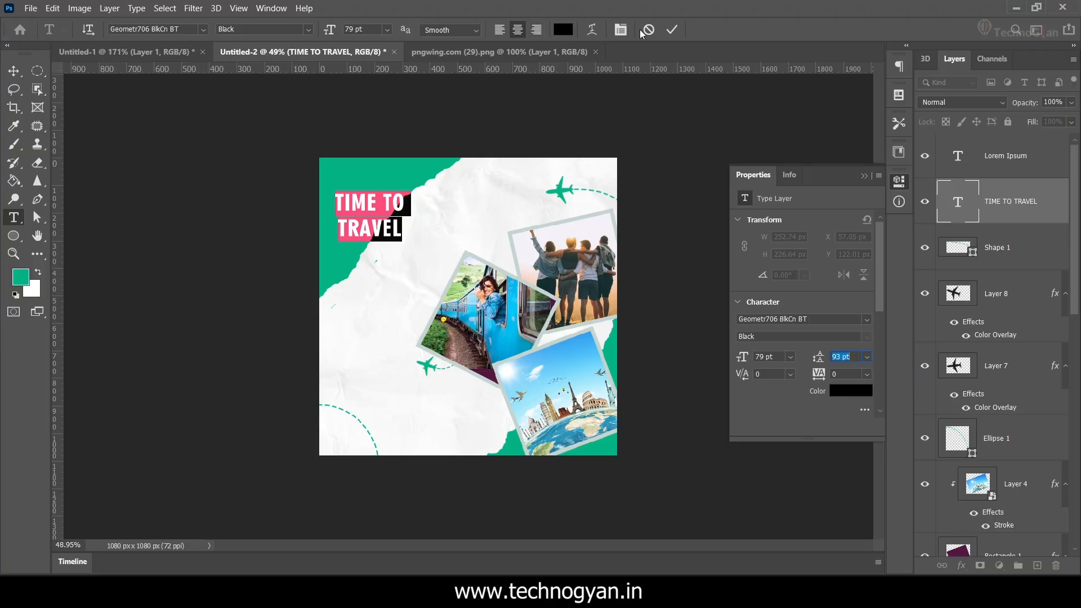
left_click(672, 30)
Enlarge the heading to 127 pt and move it to about X 90 px and Y 77 px.
key("ctrl+0")
left_click(302, 135)
key("ctrl+a")
left_click_drag(331, 30, 361, 34)
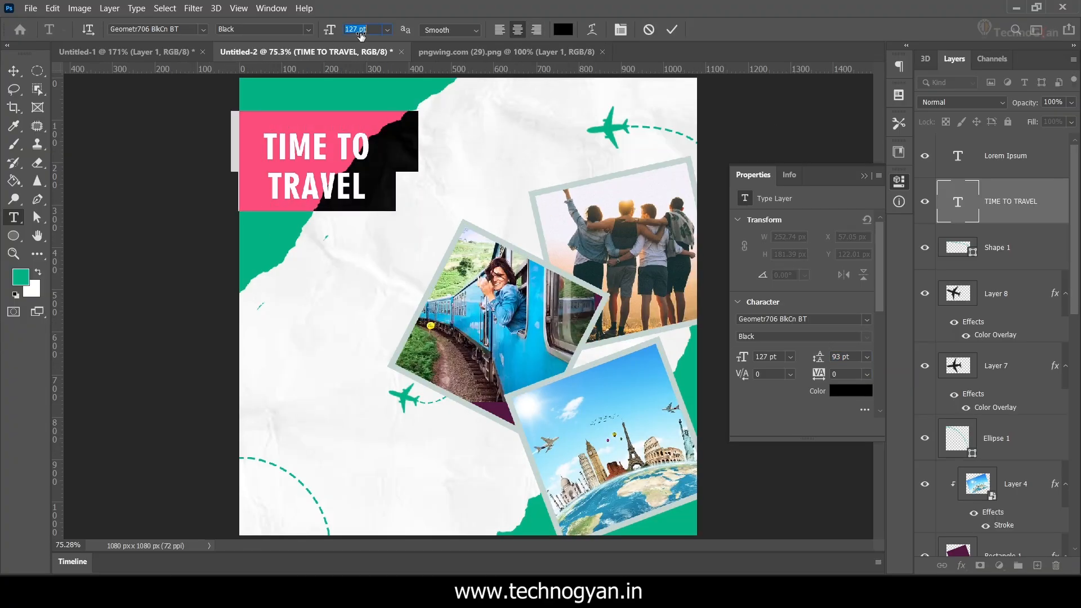
left_click(14, 71)
left_click_drag(321, 163, 367, 163)
Set the leading of the "TIME TO TRAVEL" heading to 126 pt.
left_click(13, 217)
left_click(366, 152)
key("ctrl+a")
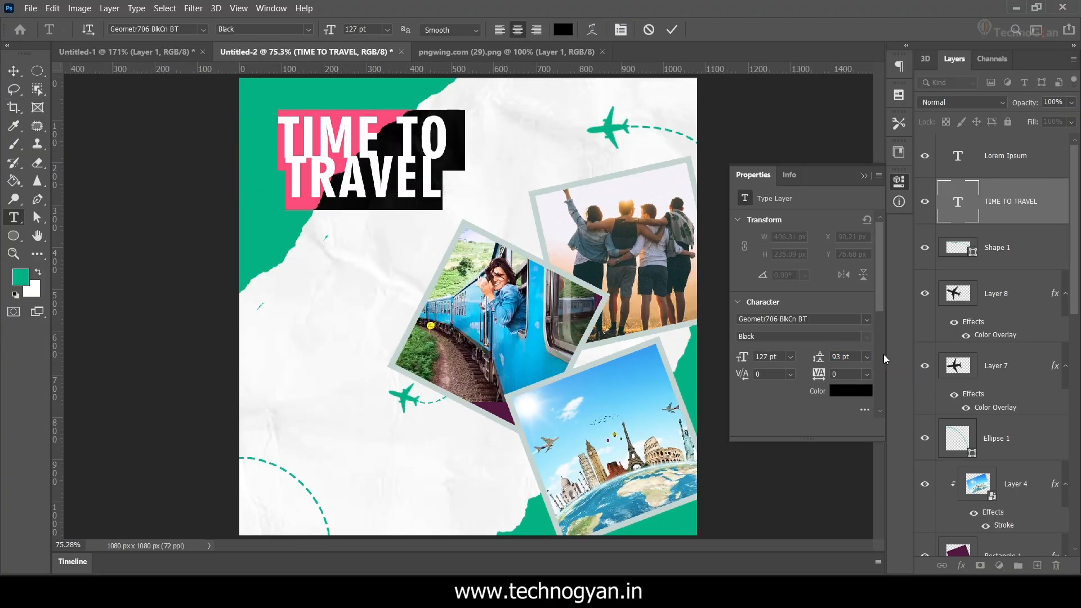
key("Up")
key("Up")
key("Up")
key("Up")
key("Up")
key("Up")
key("Up")
key("Up")
key("Up")
key("Up")
key("Up")
key("Up")
key("Up")
key("Up")
key("Up")
key("Up")
key("Up")
key("Up")
key("Up")
key("Up")
key("ctrl+Return")
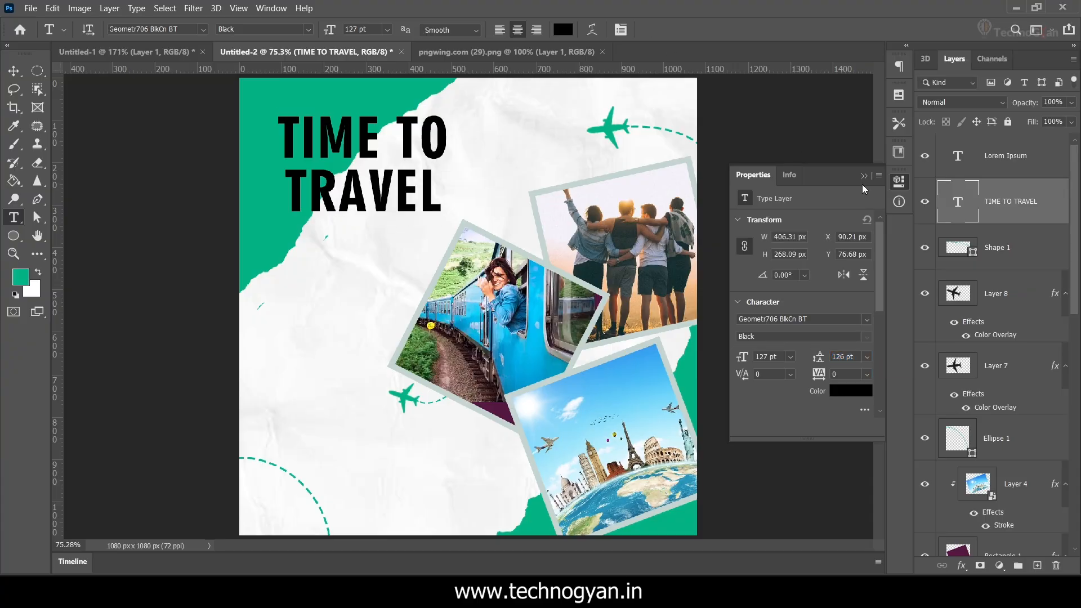
Left-align the heading's two lines and place it near the canvas's upper-left corner.
left_click(864, 175)
left_click(14, 71)
left_click(70, 230)
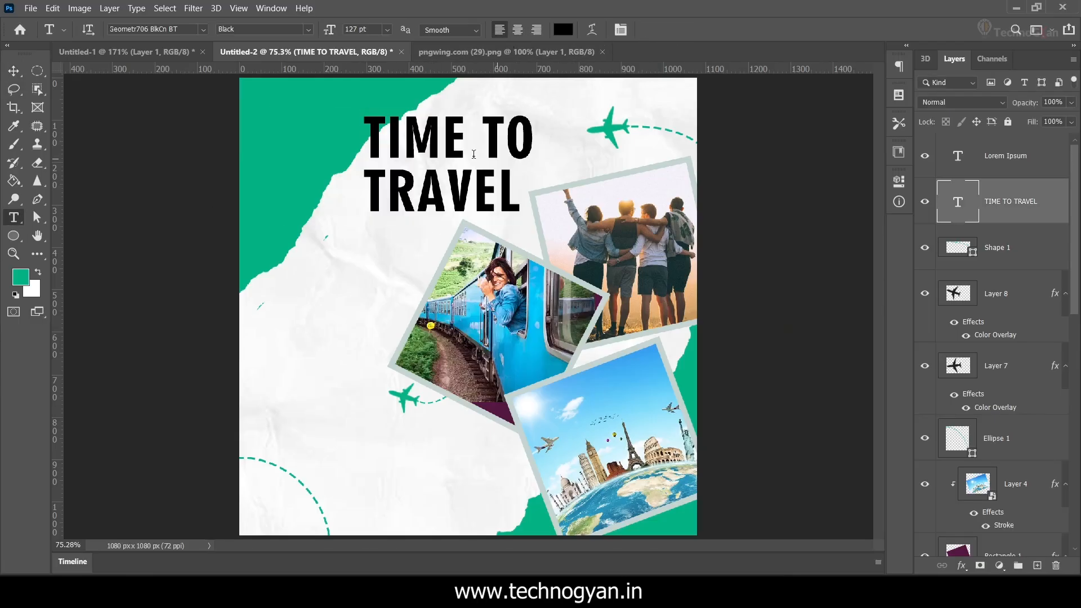
key("v")
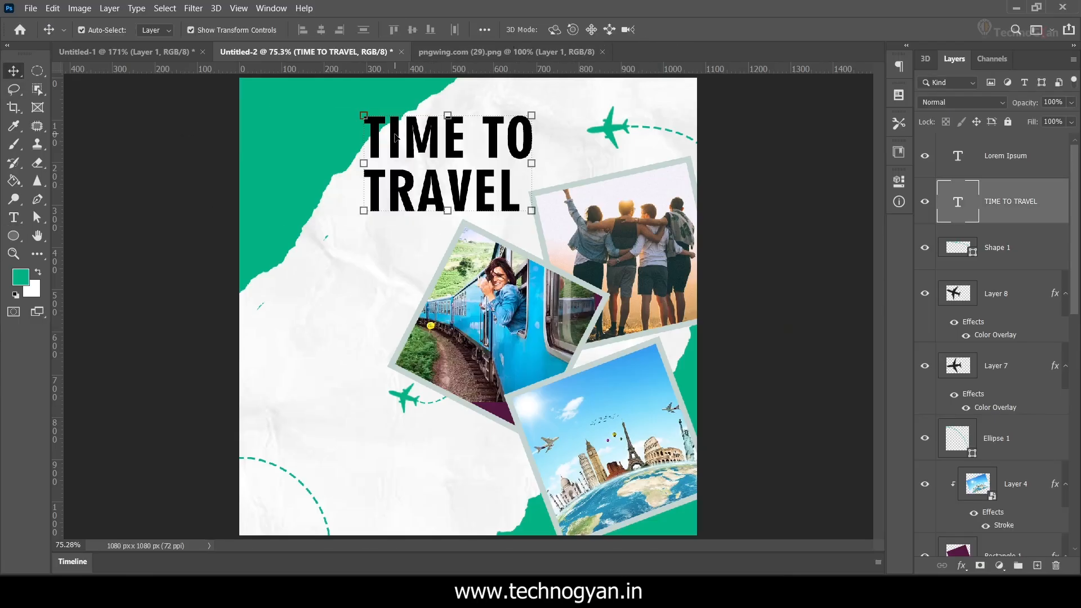
left_click_drag(396, 137, 296, 143)
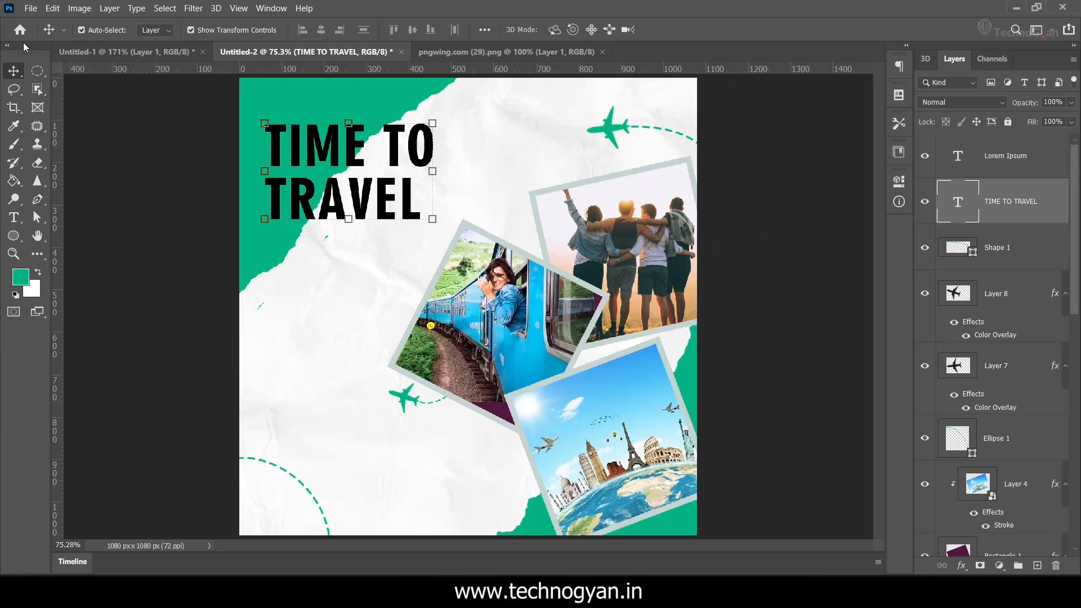
left_click_drag(309, 151, 310, 137)
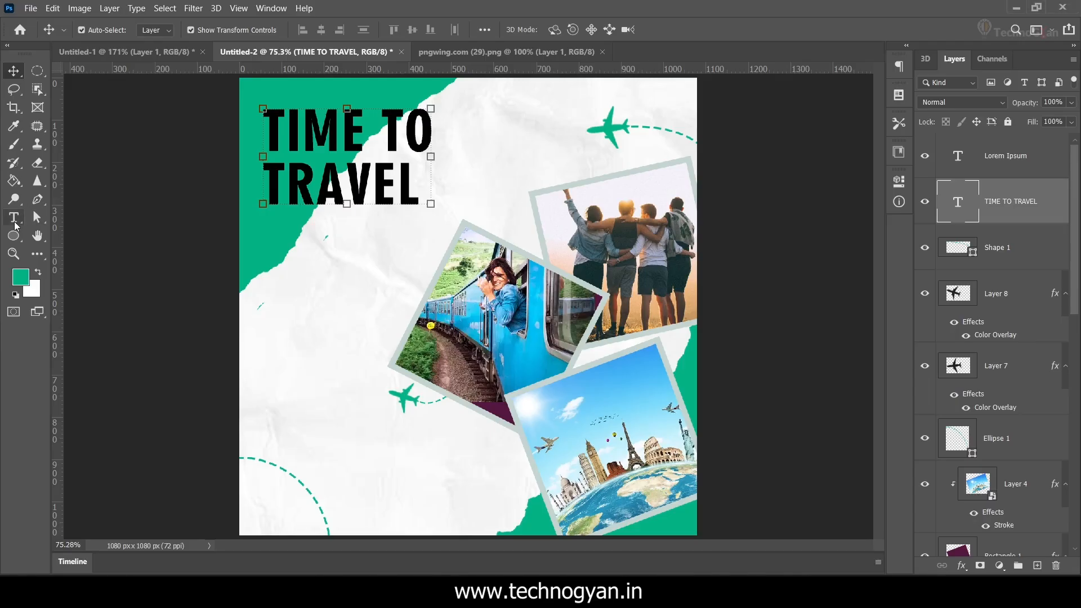
Add a 38 pt tagline below the heading reading "Guiding you to Remarkable" and "Destinations" on two lines.
key("t")
left_click(311, 276)
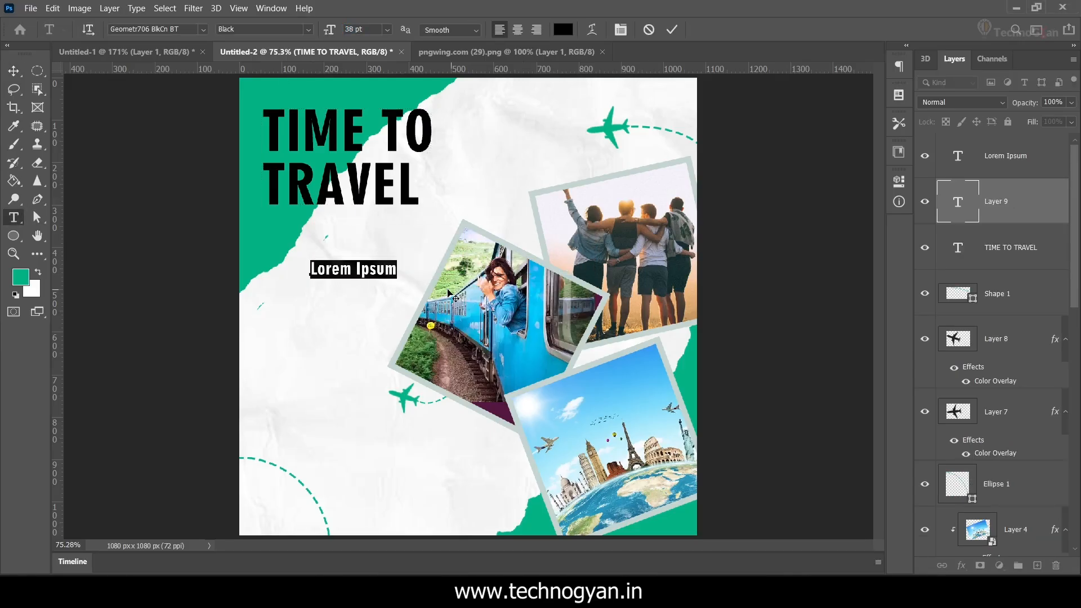
left_click(381, 284)
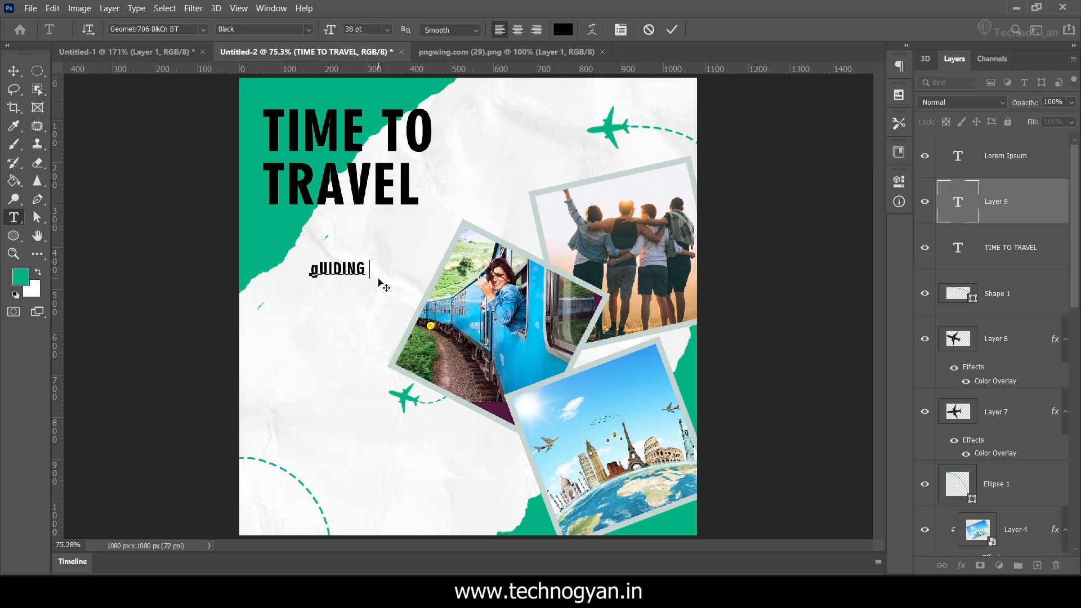
type("Guiding")
type("you to Re")
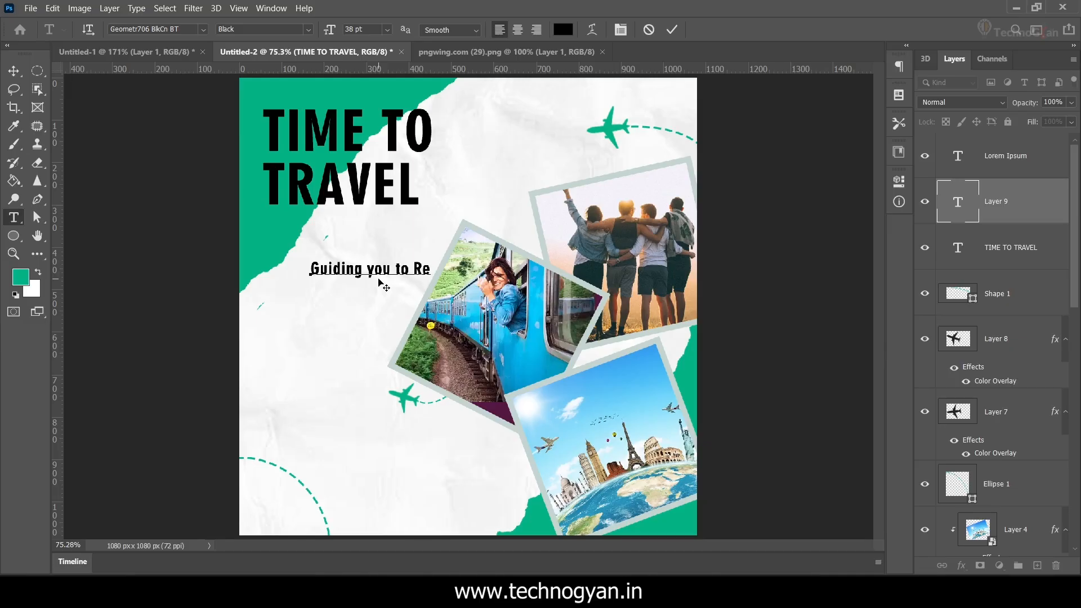
type("markab")
type("le")
key("Return")
type("De")
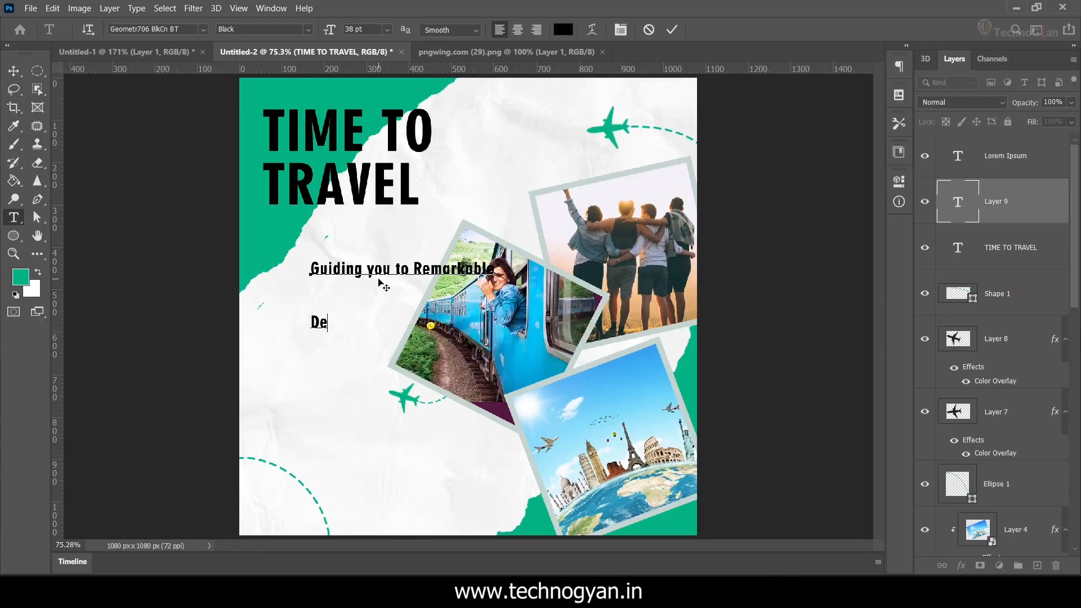
type("stinations")
Set the tagline's font to Arial Regular.
key("ctrl+a")
type("arial")
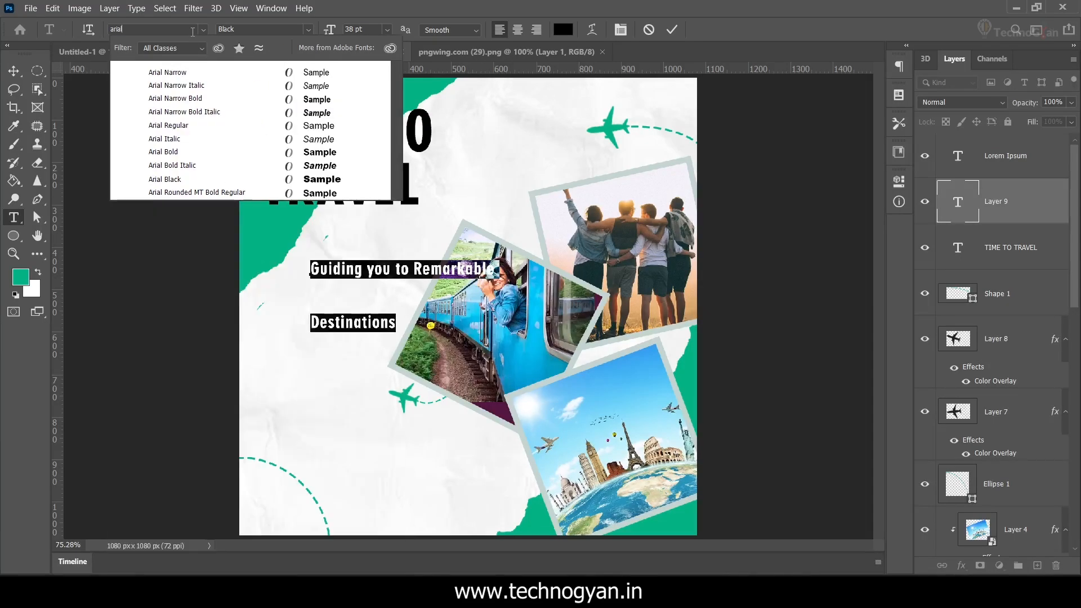
left_click(193, 128)
Set the tagline's leading to 59 pt and place it directly under the heading, flush with its left edge.
left_click(898, 183)
left_click(867, 358)
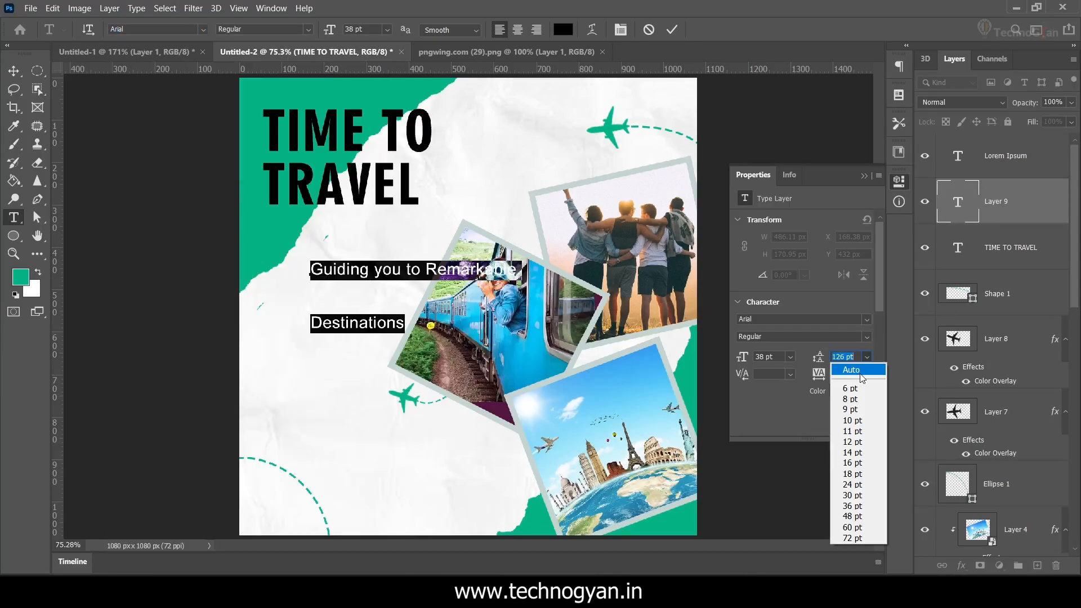
left_click(858, 370)
left_click(866, 358)
left_click(858, 357)
scroll(858, 357, "down", 5)
scroll(858, 357, "down", 3)
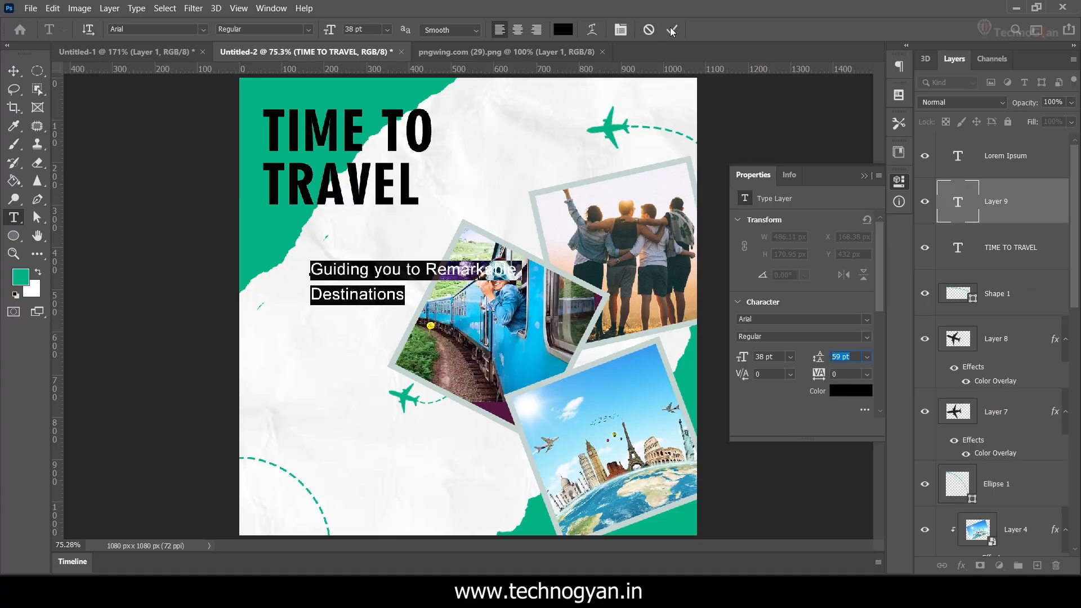
left_click(672, 29)
left_click(13, 71)
left_click_drag(400, 278, 353, 234)
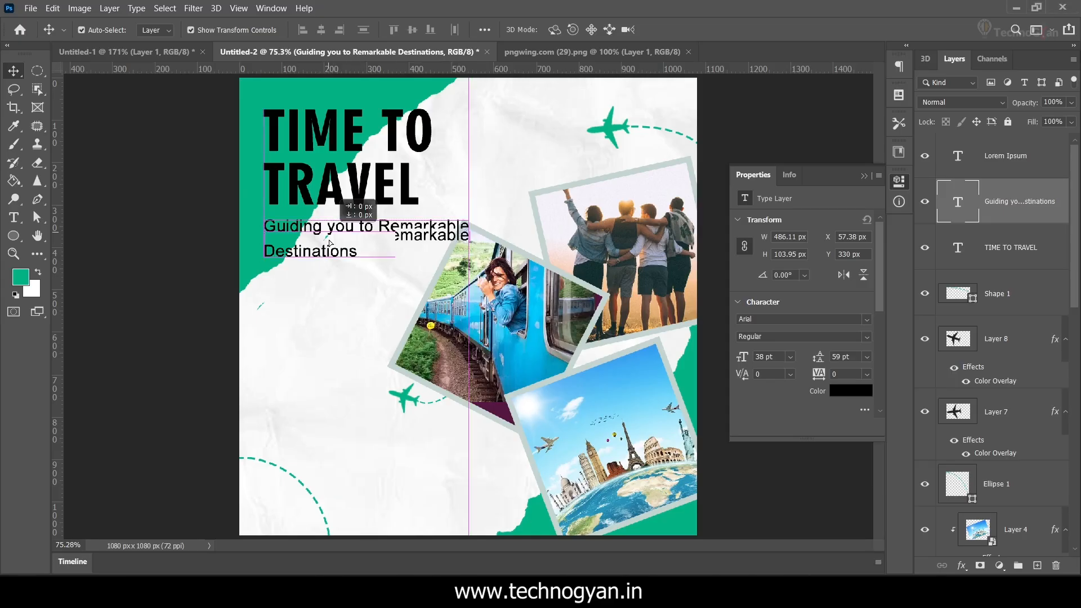
Move the train photo together with its clipped frame rectangle about 110 px to the right.
scroll(1003, 281, "down", 5)
left_click(1007, 441)
left_click(1018, 376, "ctrl")
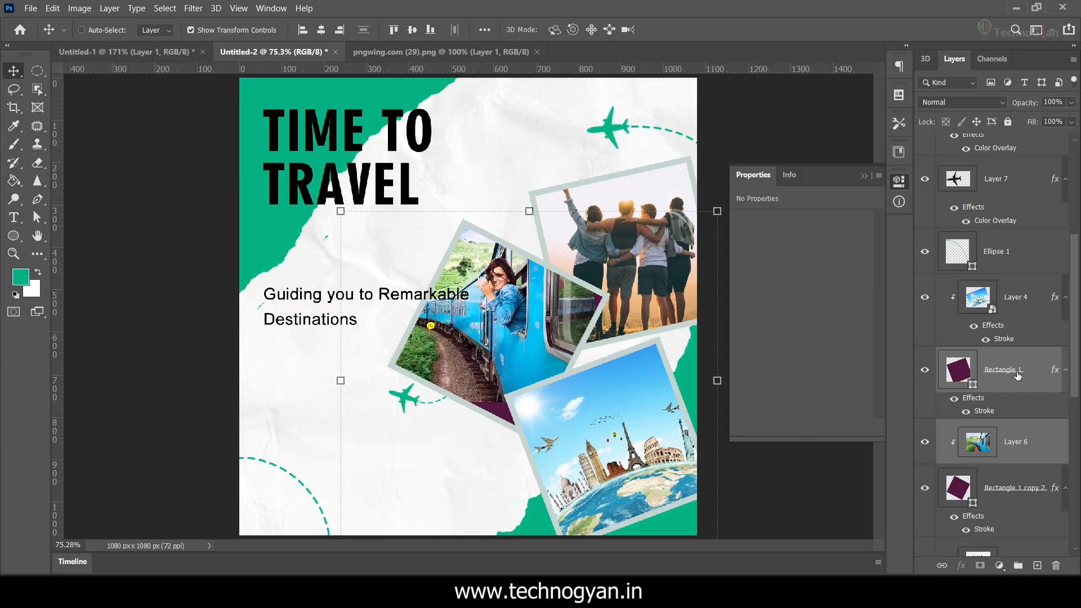
left_click(1018, 442)
left_click(1018, 488, "ctrl")
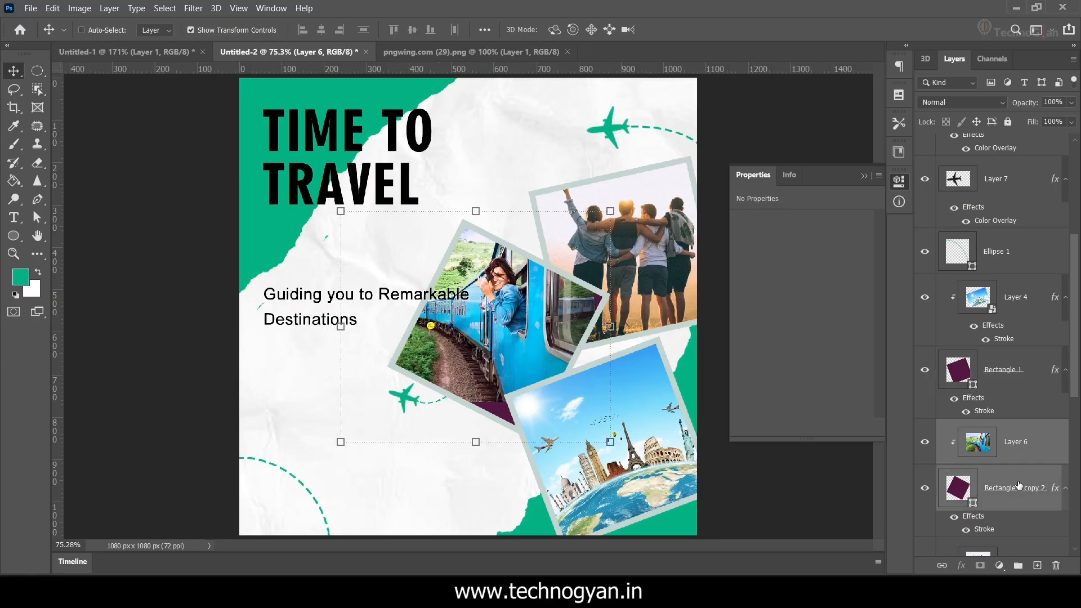
key("shift+Right")
key("shift+Right")
key("shift+Right")
key("shift+Right")
key("shift+Right")
key("shift+Right")
key("shift+Right")
key("shift+Right")
key("shift+Right")
key("shift+Right")
key("shift+Right")
Move the group-of-friends photo together with its frame rectangle up about 40 px.
left_click(690, 224)
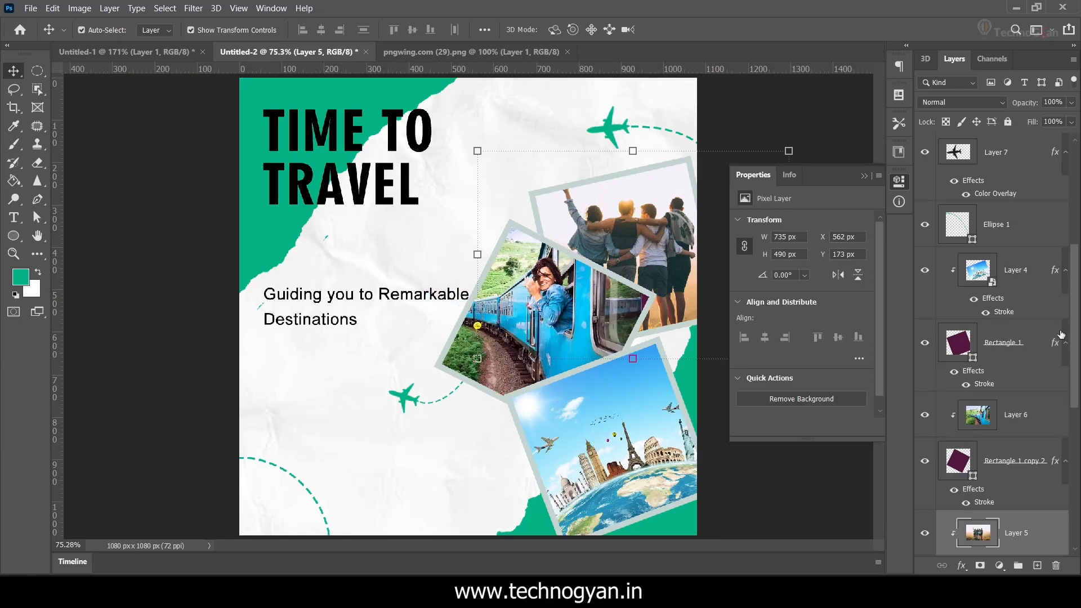
scroll(1021, 408, "down", 3)
left_click(1020, 484, "ctrl")
key("shift+Up")
key("shift+Up")
key("shift+Up")
key("shift+Up")
key("shift+Up")
key("shift+Down")
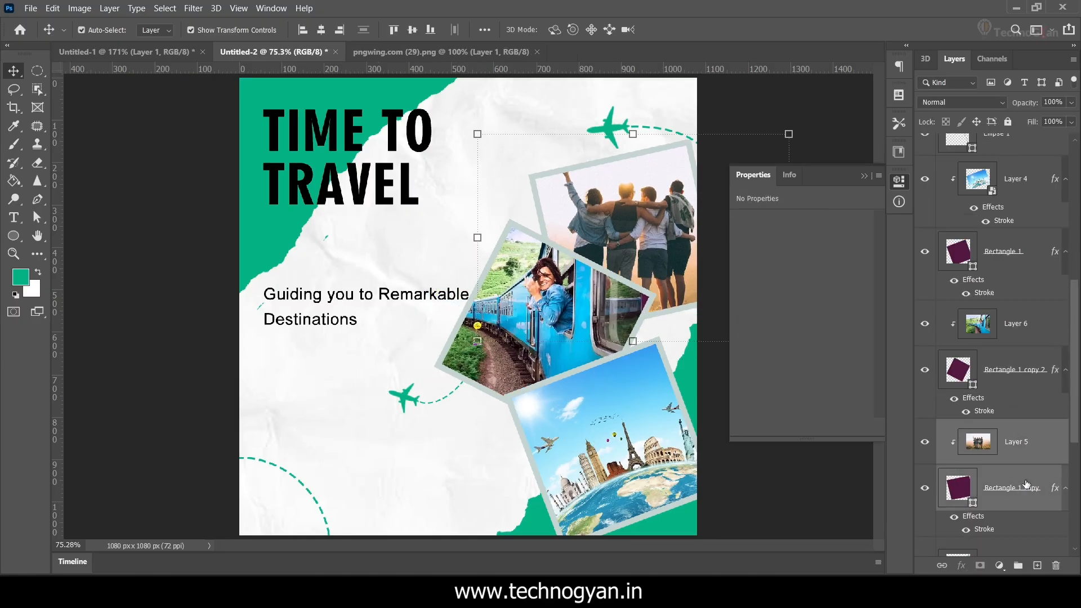
Move the TIME TO TRAVEL heading down about 60 px.
left_click(828, 162)
left_click(294, 177)
key("shift+Down")
key("shift+Down")
key("shift+Down")
key("shift+Down")
Move the tagline up about 20 px to tighten its gap below the heading.
key("shift+Down")
key("shift+Down")
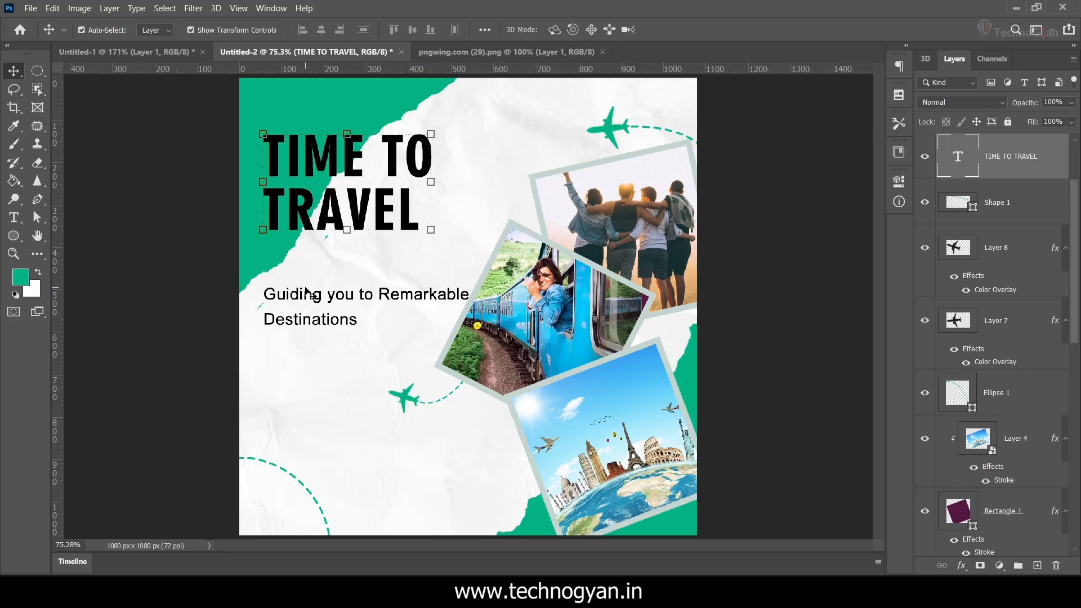
left_click(306, 293)
key("shift+Up")
key("shift+Up")
key("shift+Up")
key("shift+Down")
left_click(753, 224)
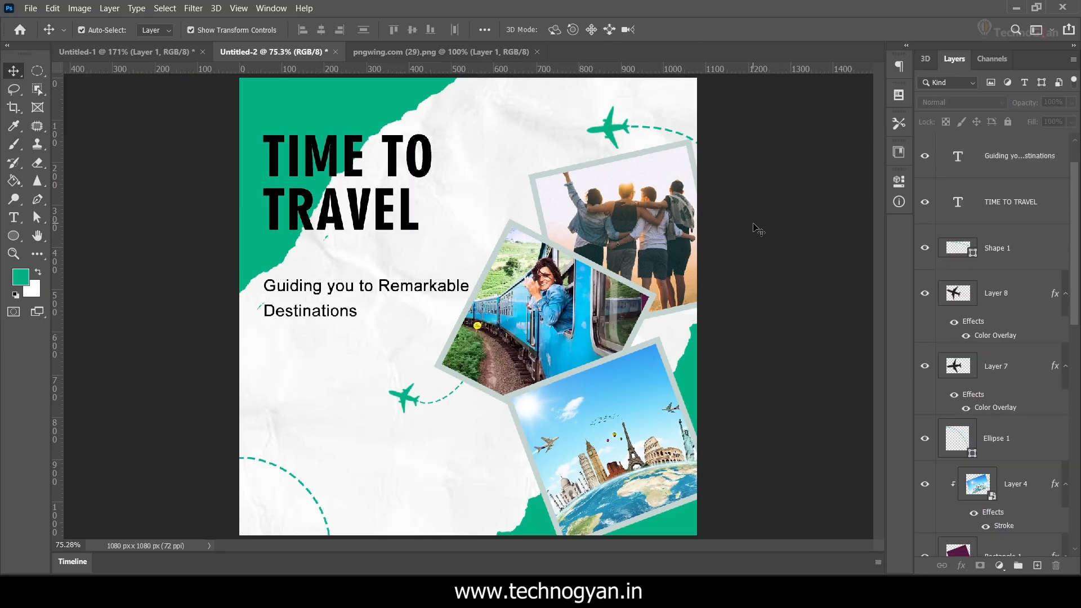
Add a text line reading "UPTO 25%" below the tagline.
left_click(416, 407)
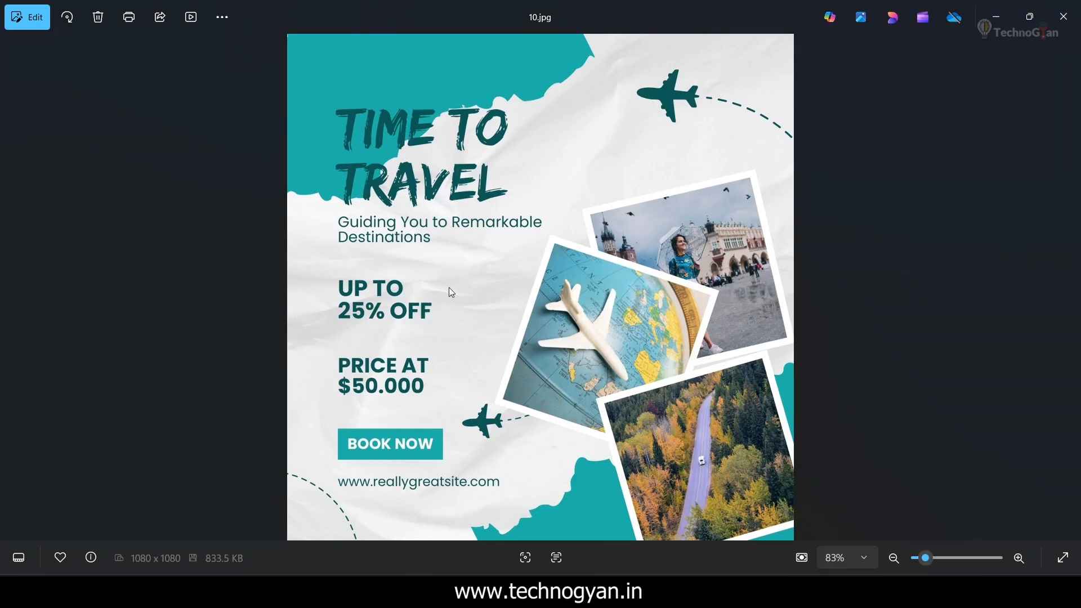
key("t")
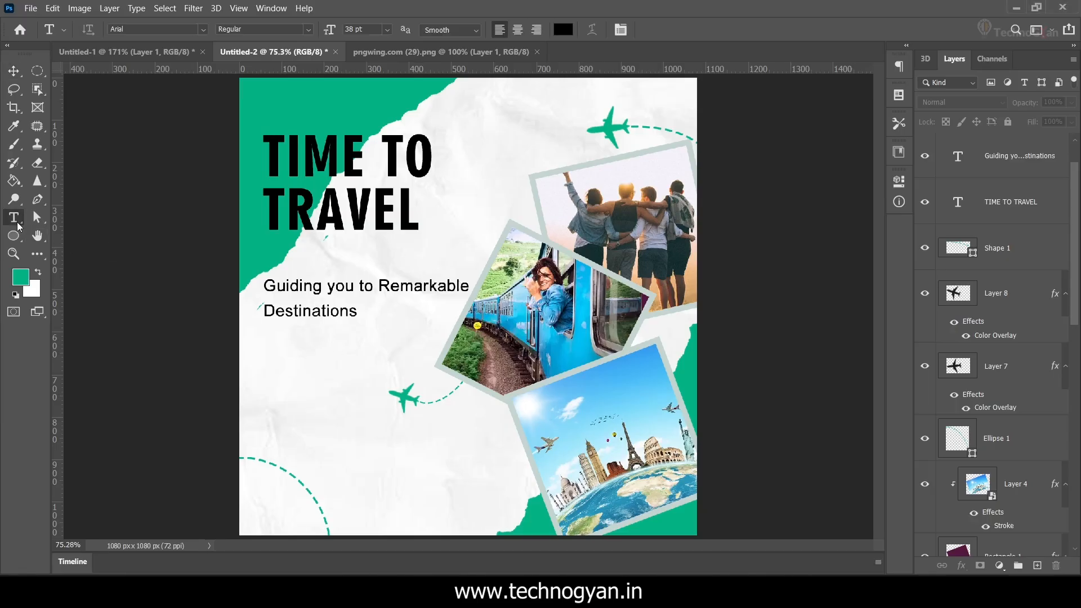
left_click(303, 367)
type("UPTO")
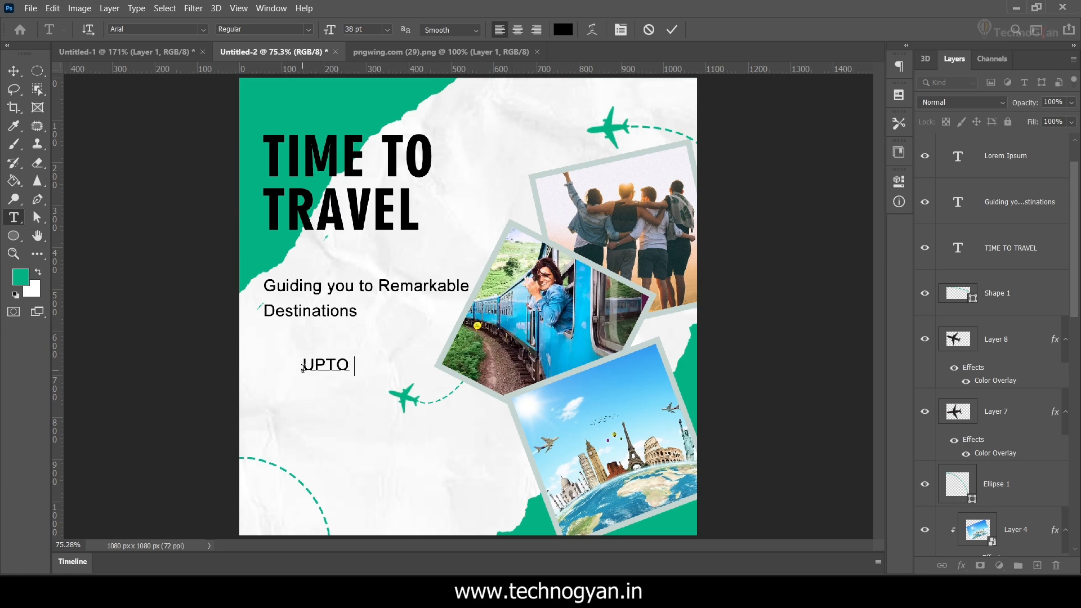
type(" 25%")
Set the offer text's font to Poppins SemiBold at 49 pt.
key("ctrl+a")
type("POPP")
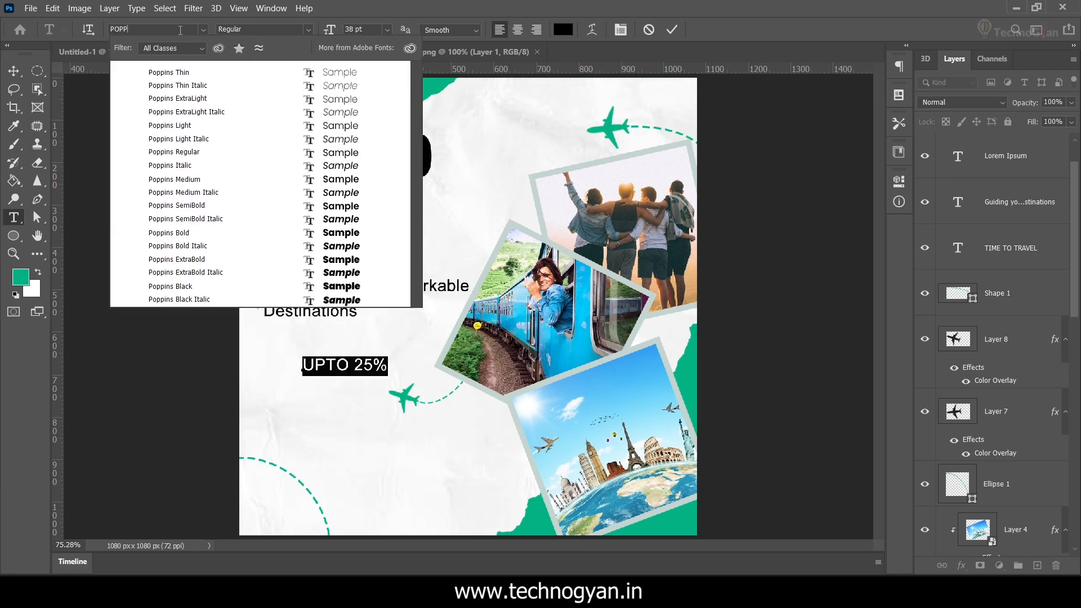
left_click(117, 205)
left_click(378, 30)
scroll(378, 31, "up", 11)
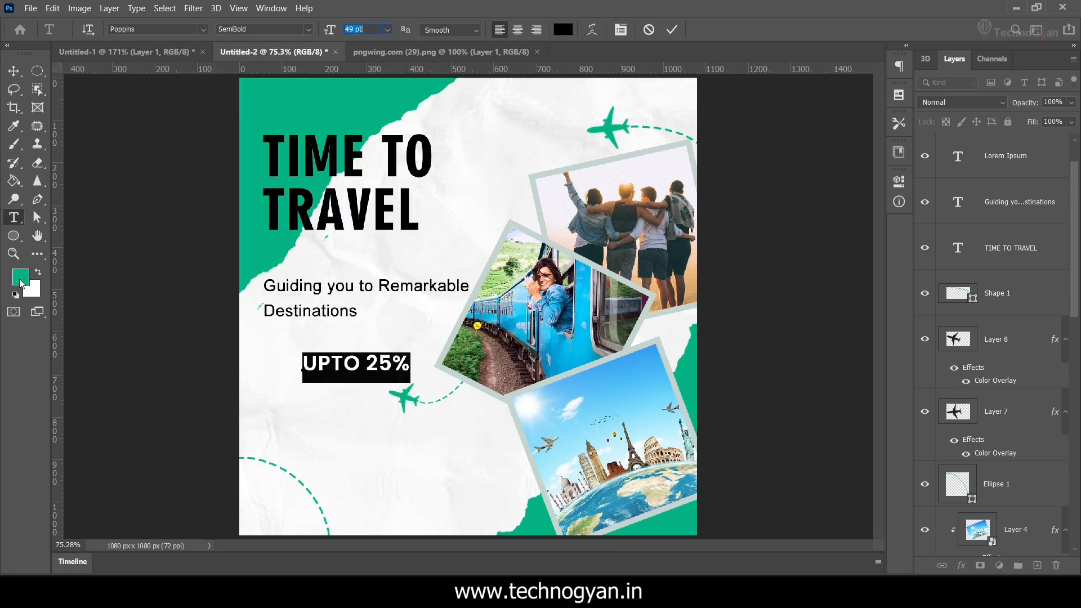
Color the offer text with the green sampled from the torn paper and set its style to Bold.
left_click(561, 32)
left_click(275, 119)
key("Return")
left_click(309, 30)
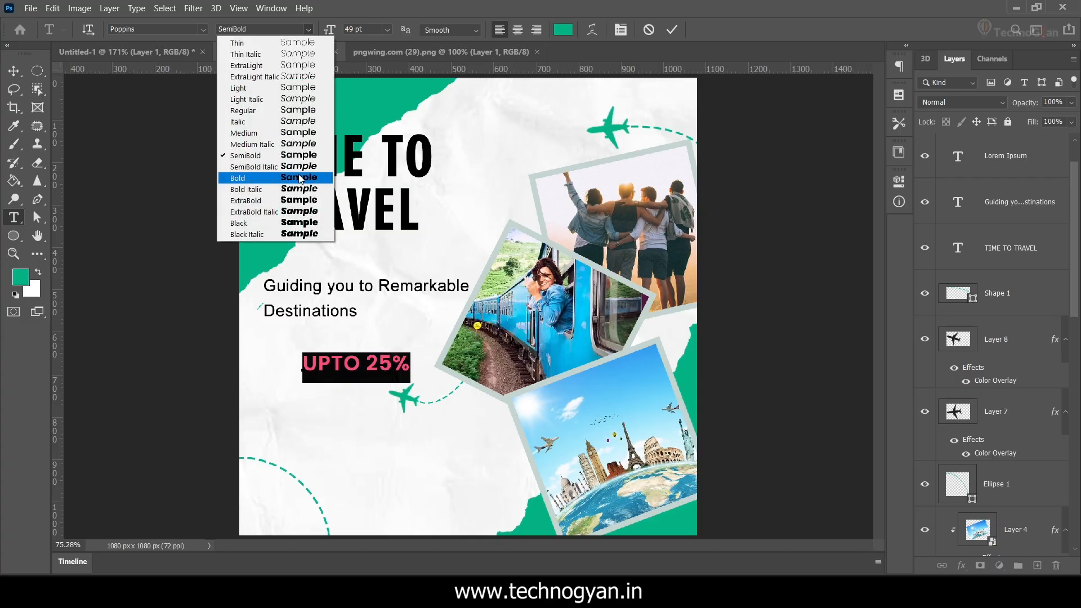
left_click(299, 177)
Place the offer text flush with the tagline's left edge and split it into the lines "UPTO" and "25% OFF".
key("ctrl+Return")
key("v")
left_click_drag(340, 367, 301, 348)
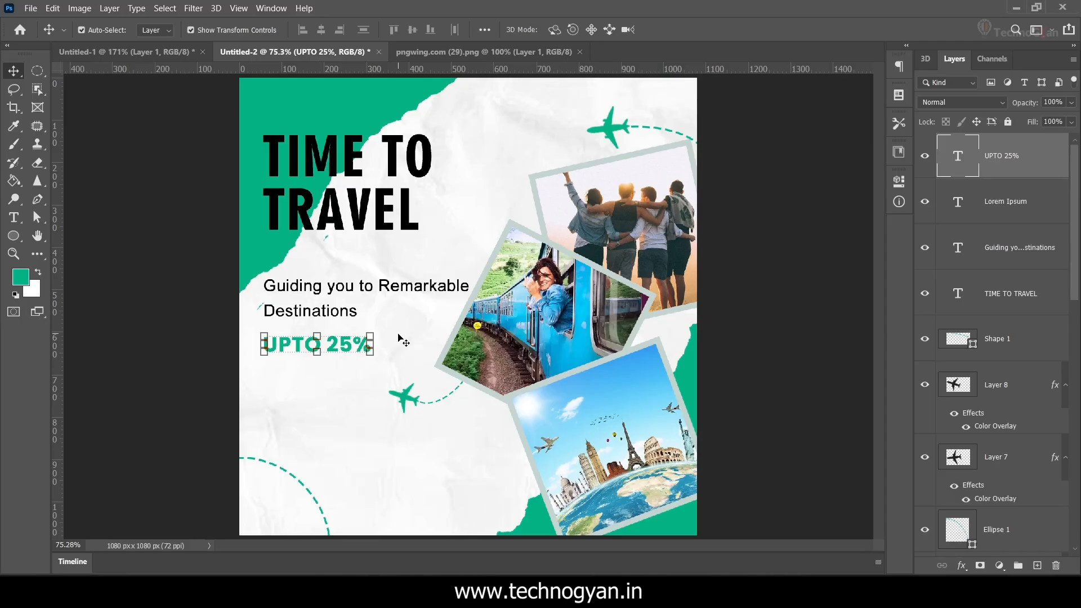
key("t")
left_click(328, 346)
key("Return")
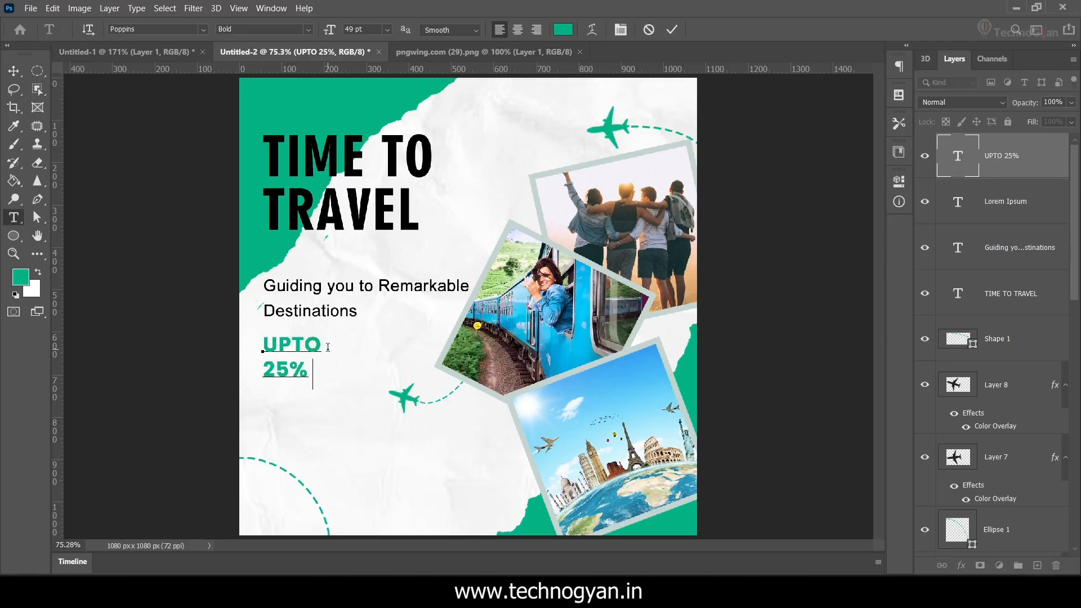
key("ctrl+Return")
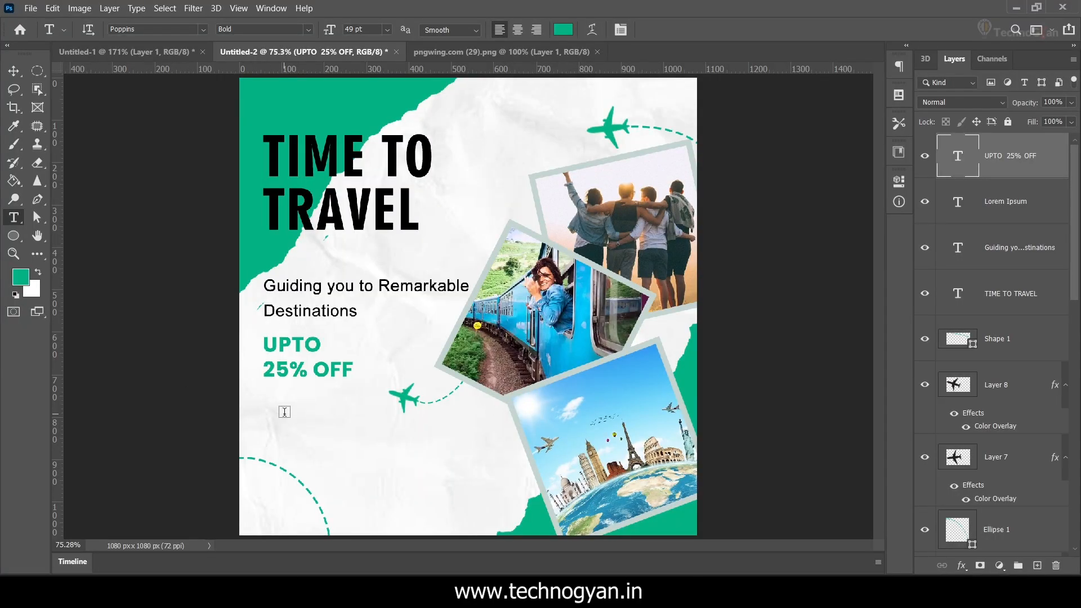
Add the text "PRICE @$200", scale it down and align it under the offer text's left edge.
left_click(285, 415)
type("PRICE @$200")
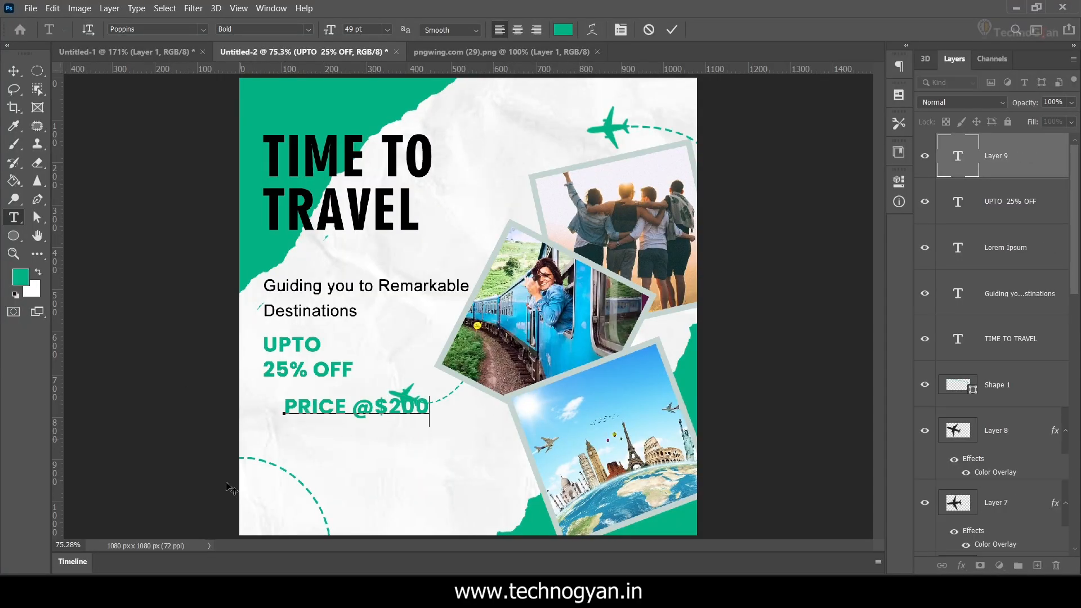
left_click(10, 77)
left_click_drag(316, 406, 296, 408)
left_click_drag(408, 394, 341, 404)
key("Return")
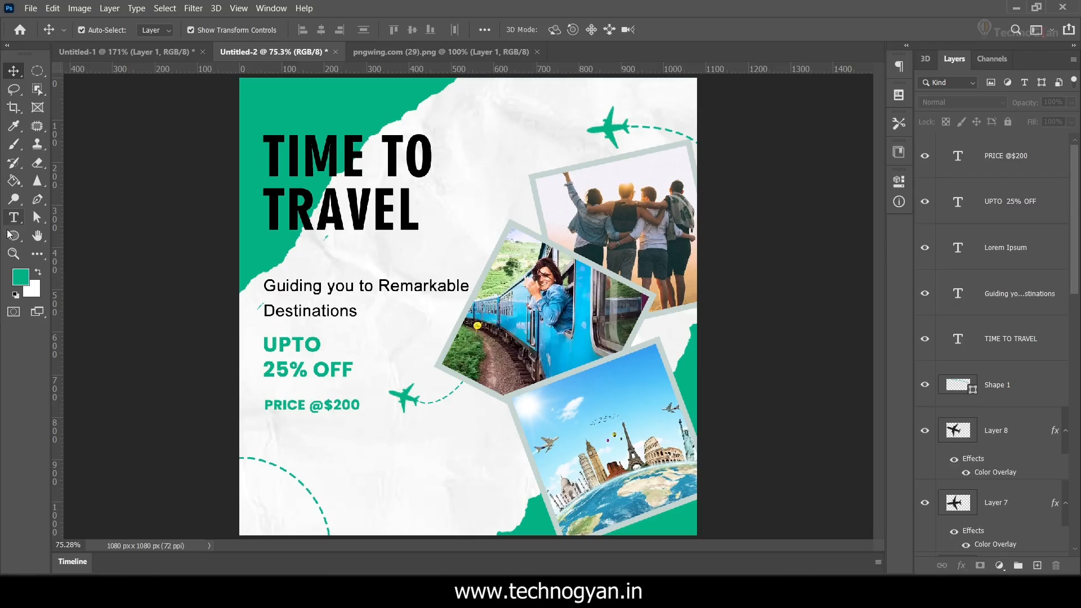
Draw a 290 x 67 px rectangle under the price with green fill and 33.5 px rounded corners.
right_click(14, 235)
left_click(73, 236)
left_click_drag(265, 426, 388, 455)
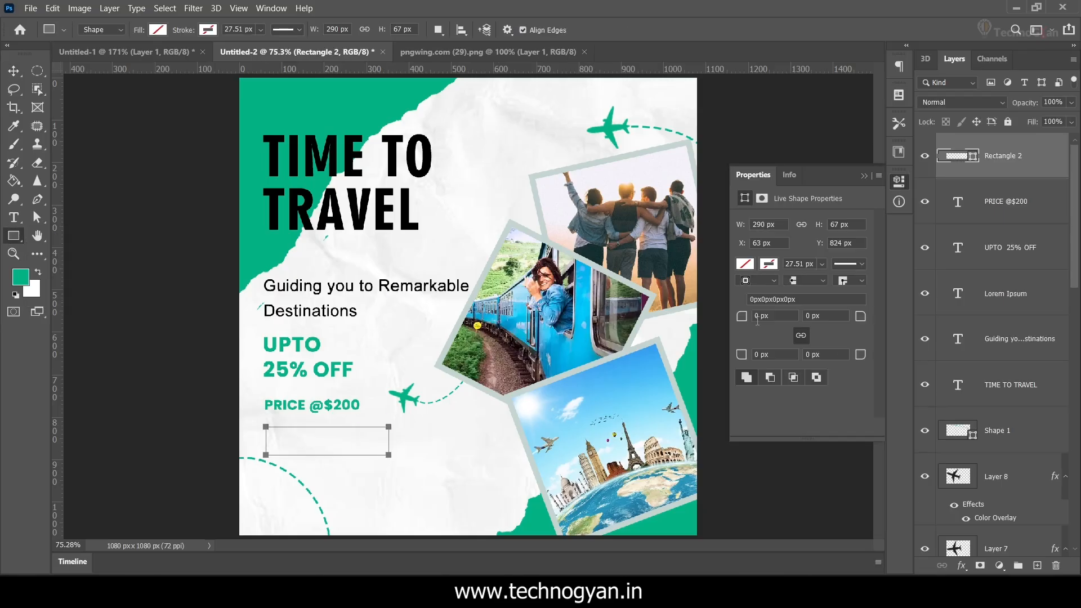
left_click(159, 29)
left_click(91, 105)
left_click(13, 74)
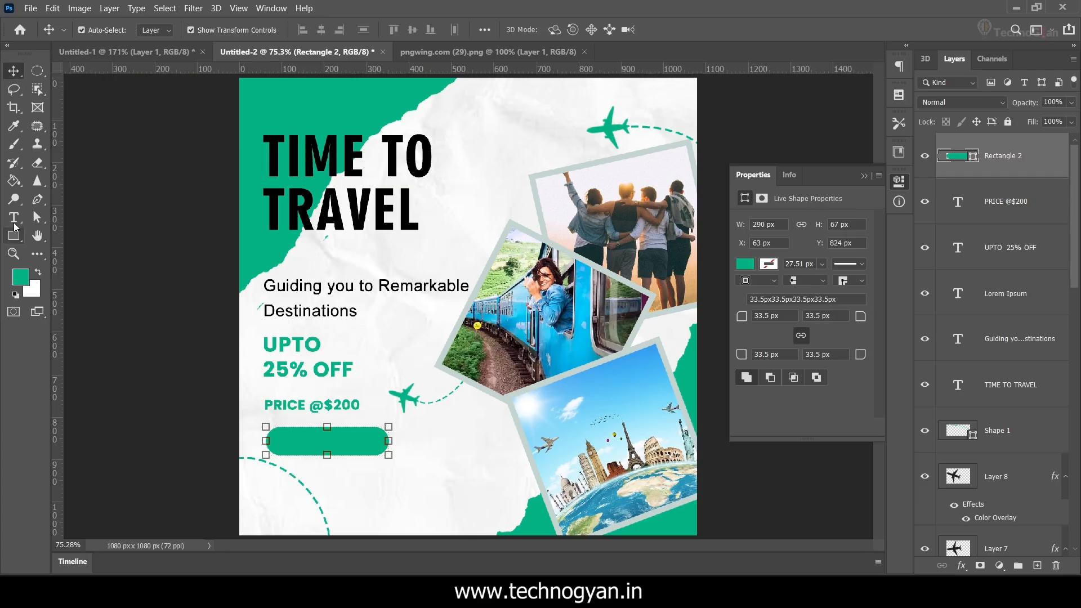
Add the text "BOOK NOW" and move it onto the green rounded rectangle.
left_click(13, 220)
left_click(398, 506)
type("BOOK NOW")
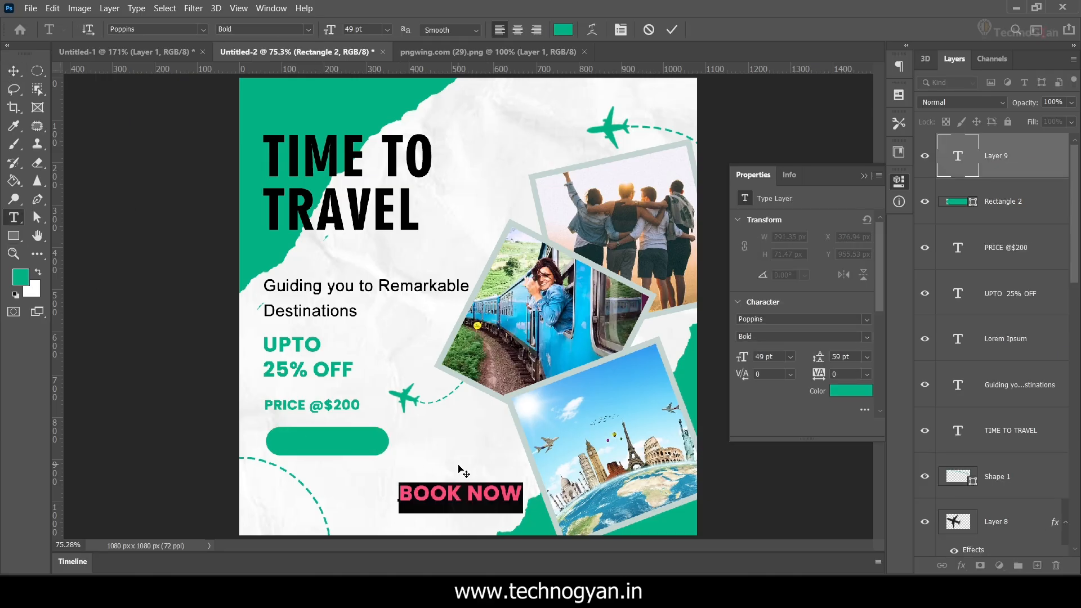
key("ctrl+Return")
key("v")
left_click_drag(441, 493, 346, 447)
Set the BOOK NOW text to white at 38 pt.
left_click(14, 219)
left_click(392, 450)
key("ctrl+a")
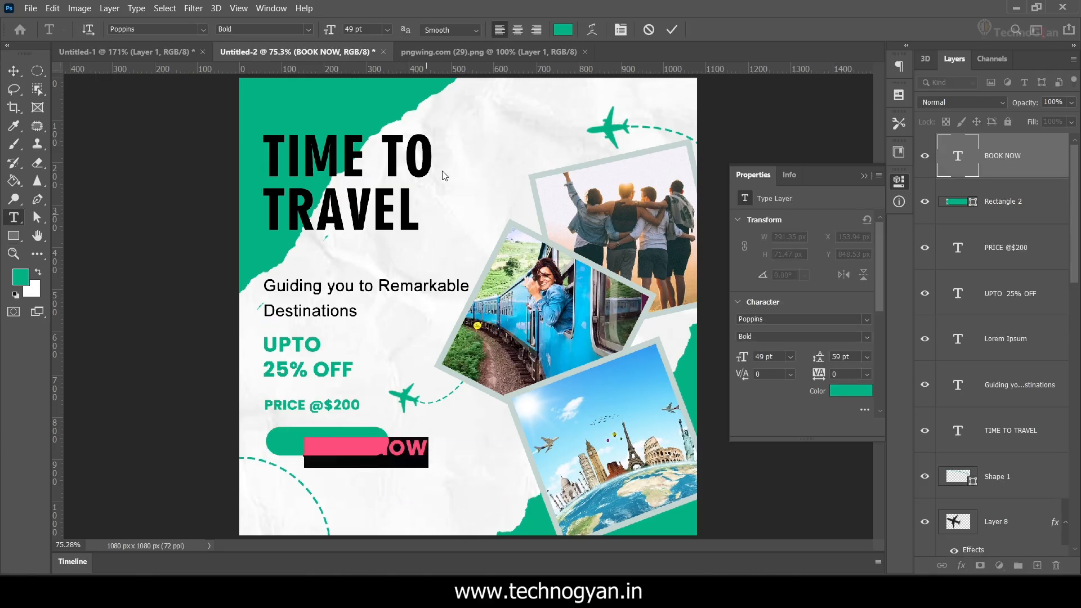
left_click(564, 30)
left_click_drag(788, 260, 561, 72)
key("Return")
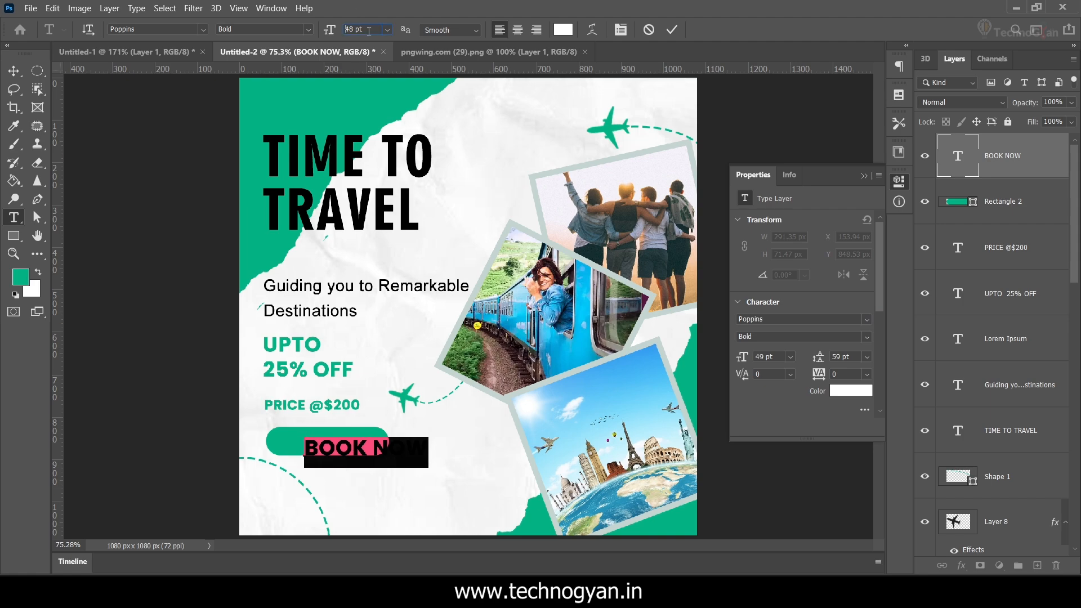
scroll(369, 32, "down", 10)
left_click(673, 29)
Center the BOOK NOW label on its rounded rectangle and align both with the left edge of the text above.
left_click(14, 71)
left_click_drag(334, 446, 309, 438)
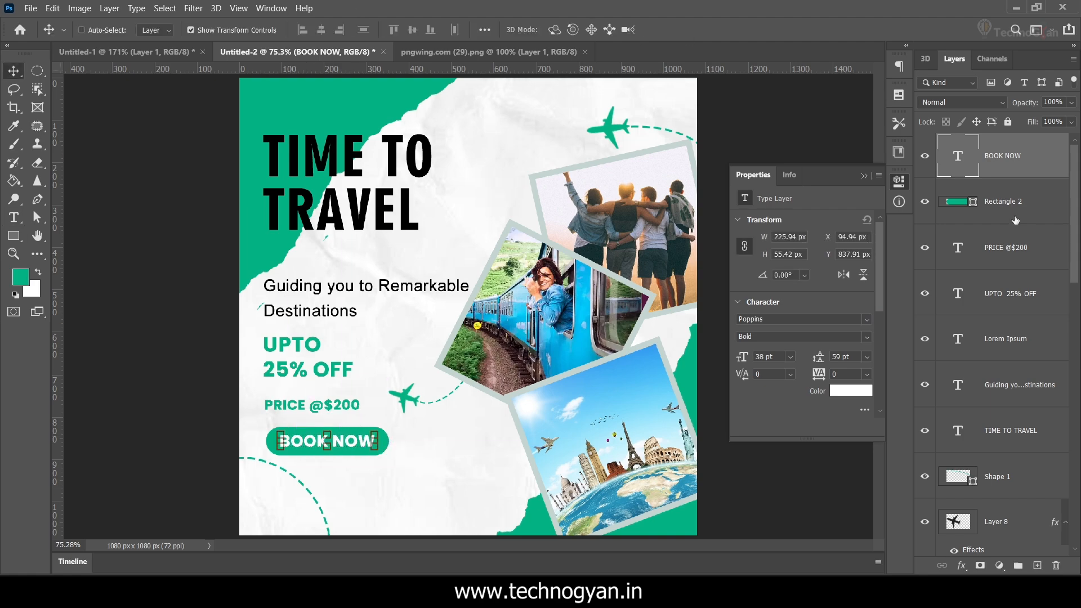
left_click(1016, 220, "shift")
left_click(81, 30)
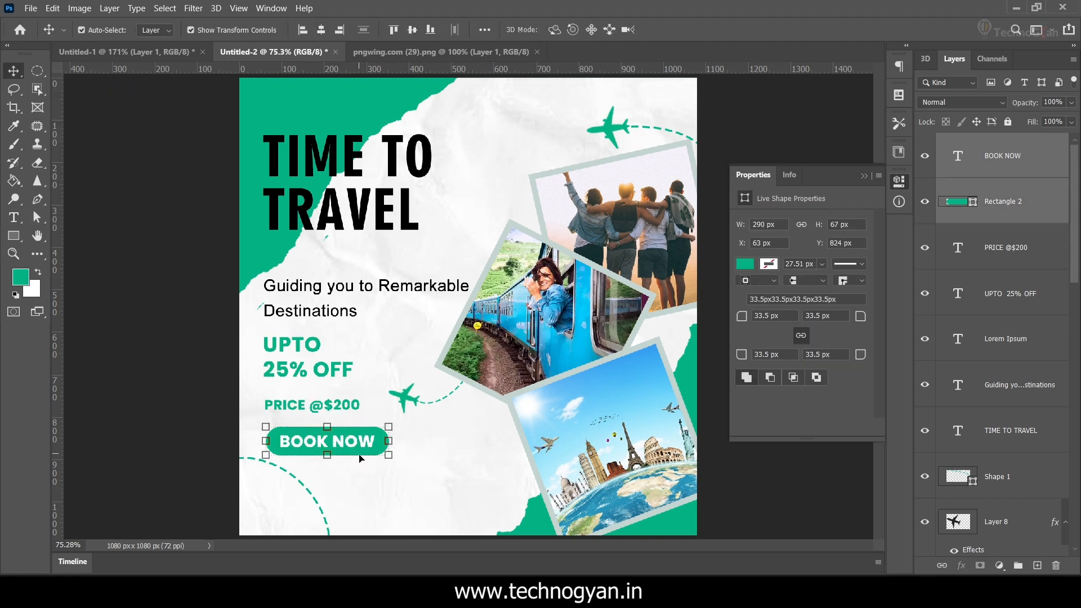
left_click(865, 177)
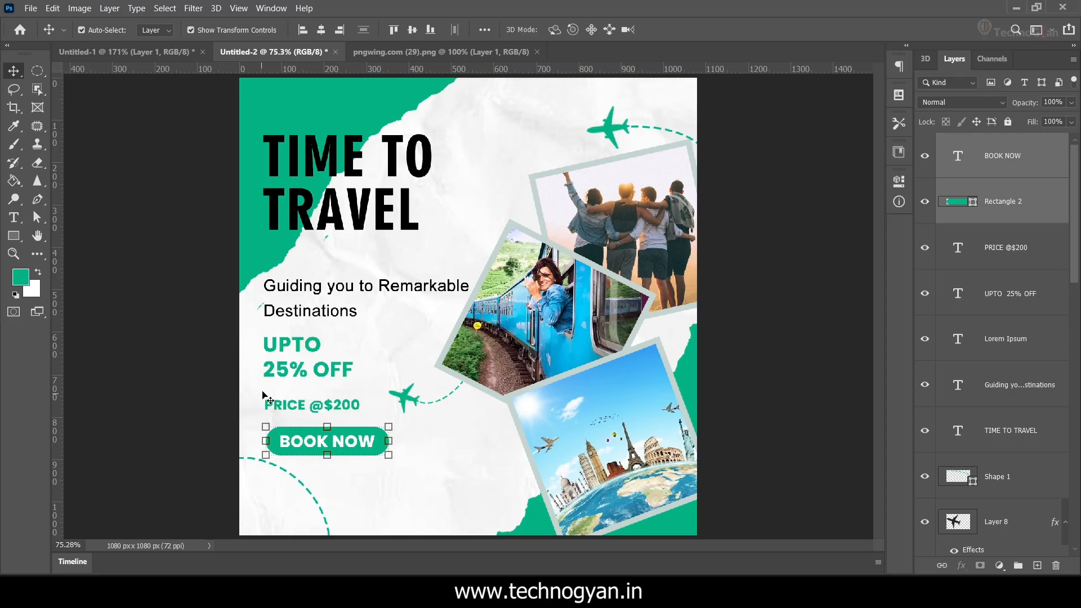
left_click_drag(360, 451, 358, 452)
left_click(466, 475)
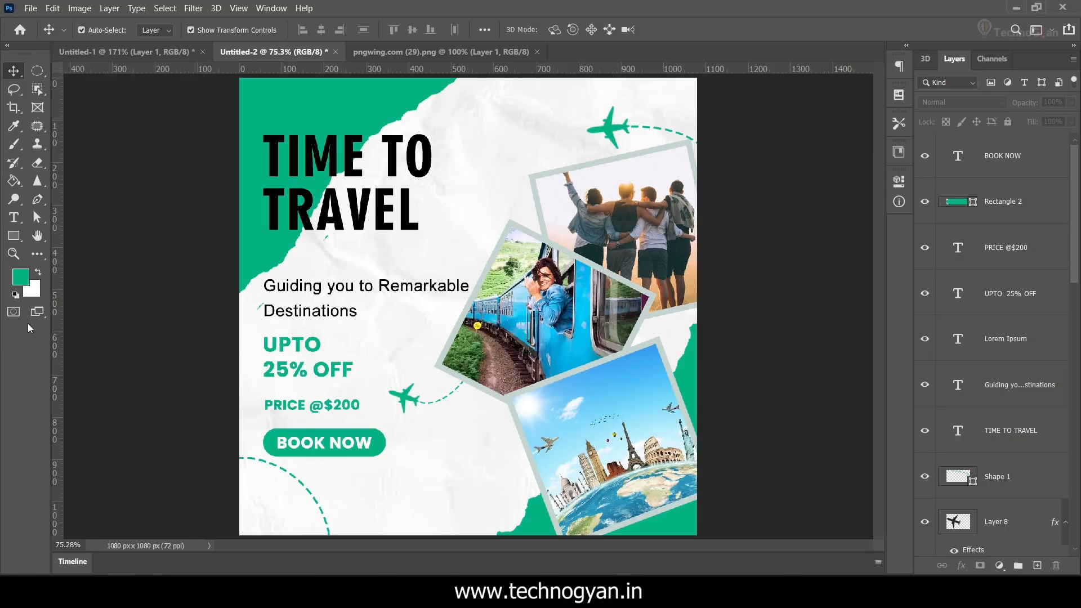
key("t")
left_click(355, 501)
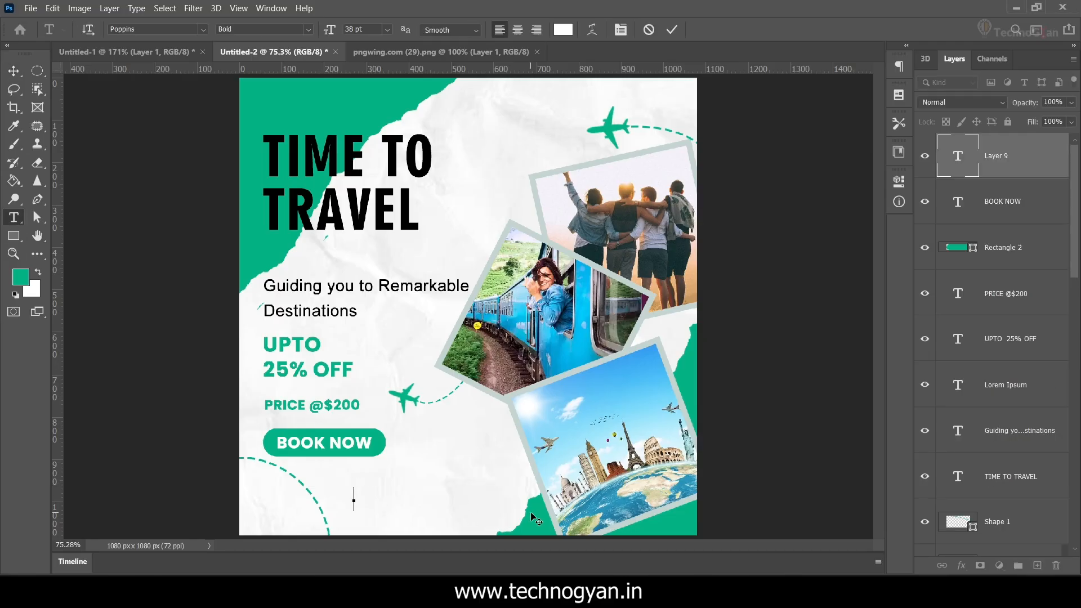
left_click(567, 29)
left_click(402, 219)
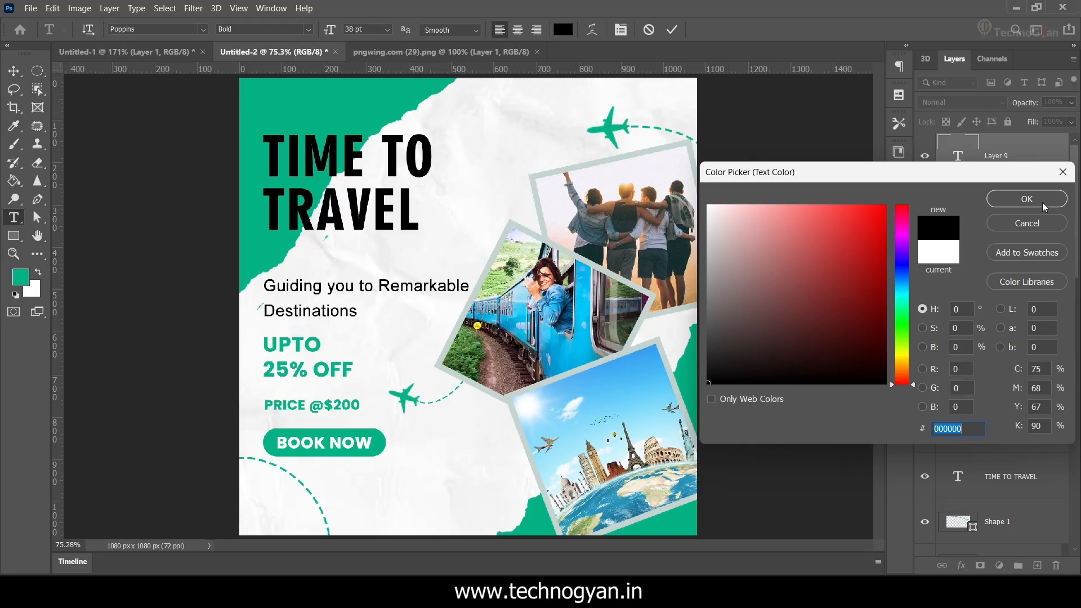
left_click(1042, 204)
type("www.travelblog")
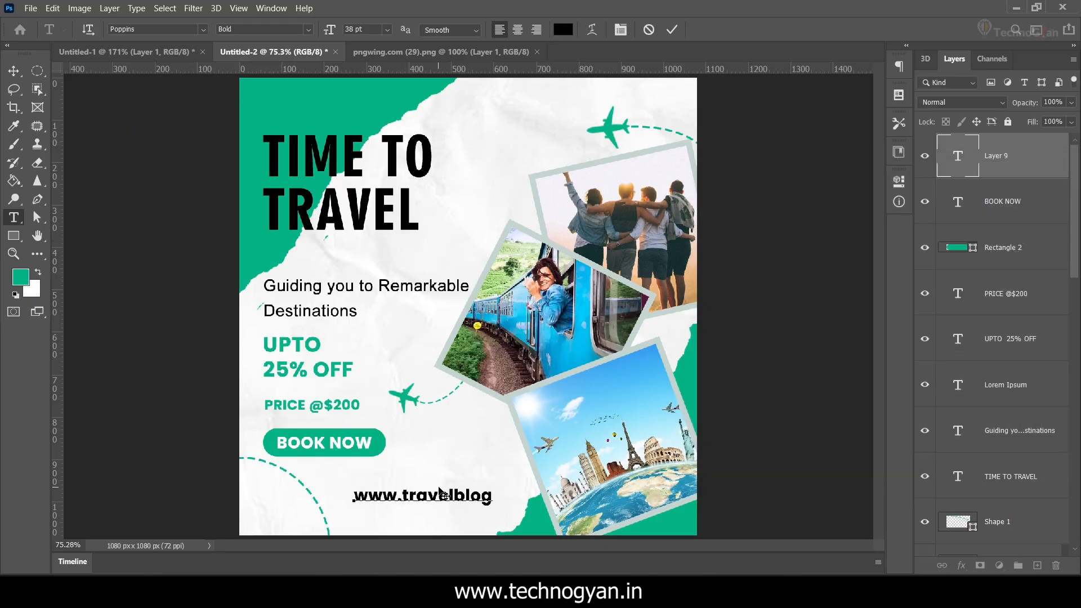
type(".com")
Set the website text's font style to Poppins Regular.
key("ctrl+a")
left_click(309, 29)
left_click(243, 133)
left_click(309, 29)
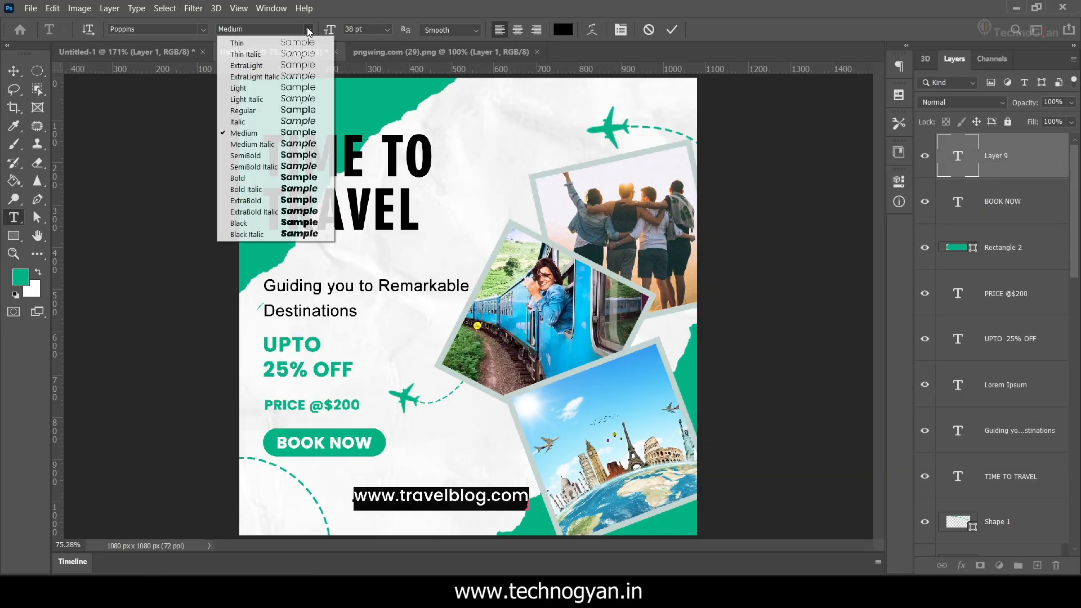
left_click(286, 111)
left_click(672, 30)
Reduce the website text's size and move it down close to the canvas's bottom edge.
left_click(460, 497)
key("ctrl+a")
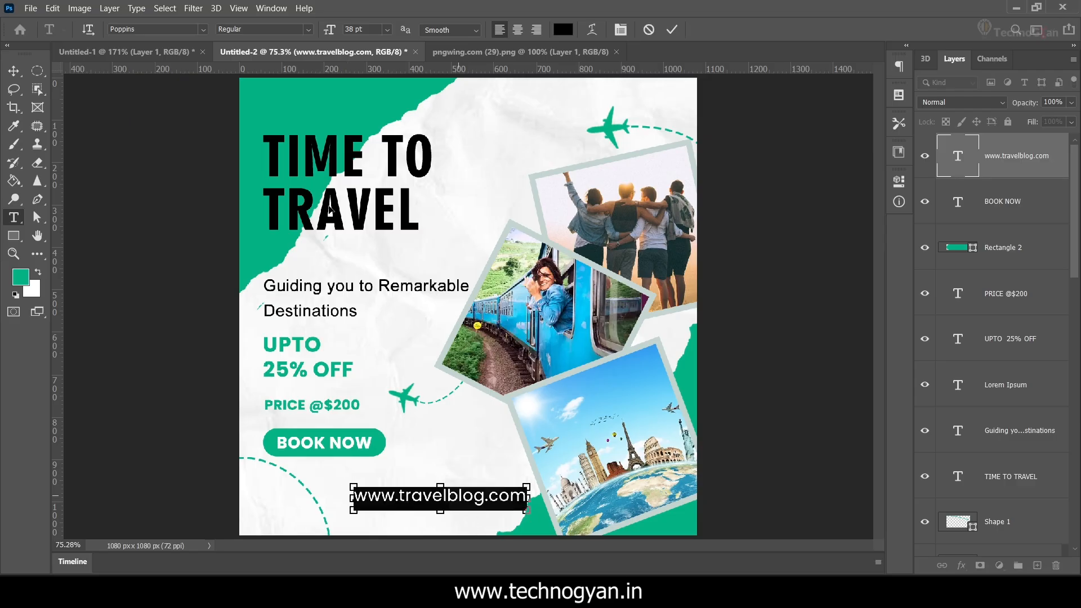
left_click(373, 30)
scroll(373, 31, "down", 8)
left_click(13, 71)
left_click_drag(459, 499, 458, 521)
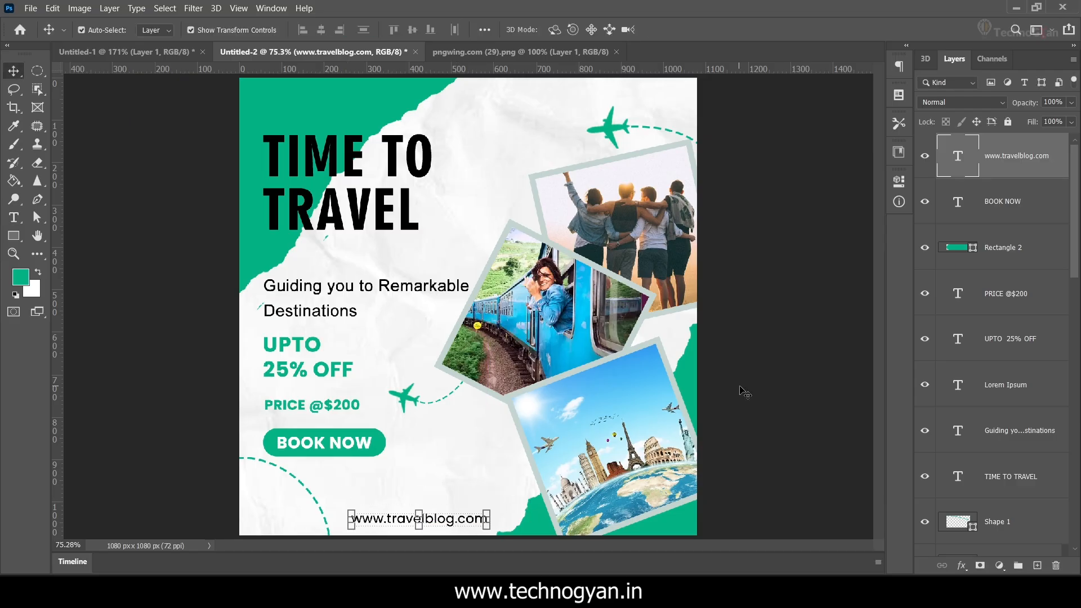
left_click(740, 388)
Switch to the browser and search Google Images for "mobile icon".
key("alt+Tab")
left_click_drag(288, 104, 99, 111)
type("mo")
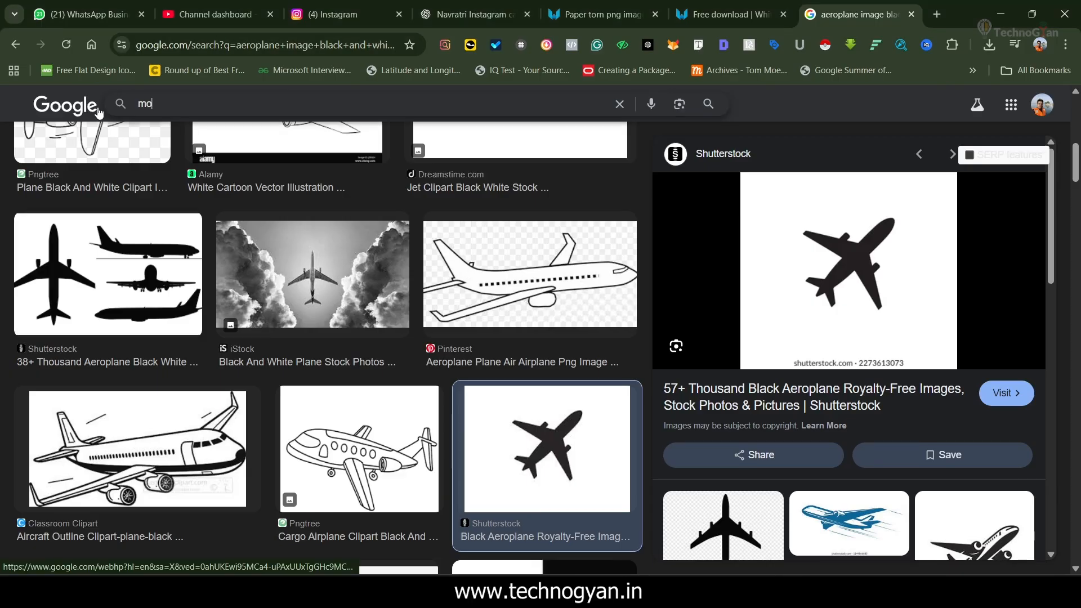
type("bile icon")
key("Return")
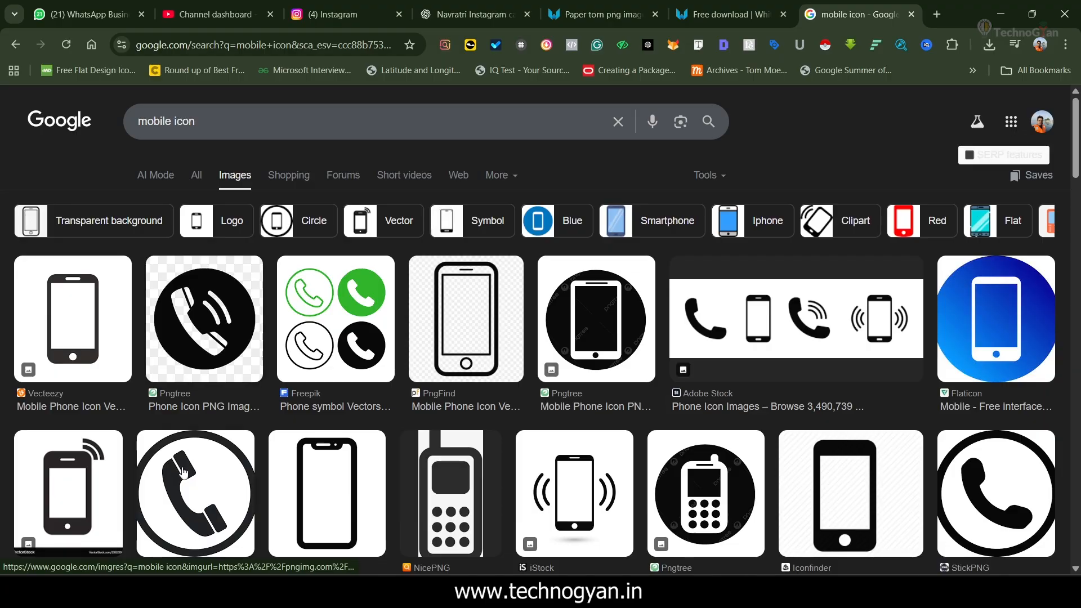
Copy the StickPNG image of a black phone handset in a circle.
left_click(182, 473)
right_click(860, 211)
left_click(896, 451)
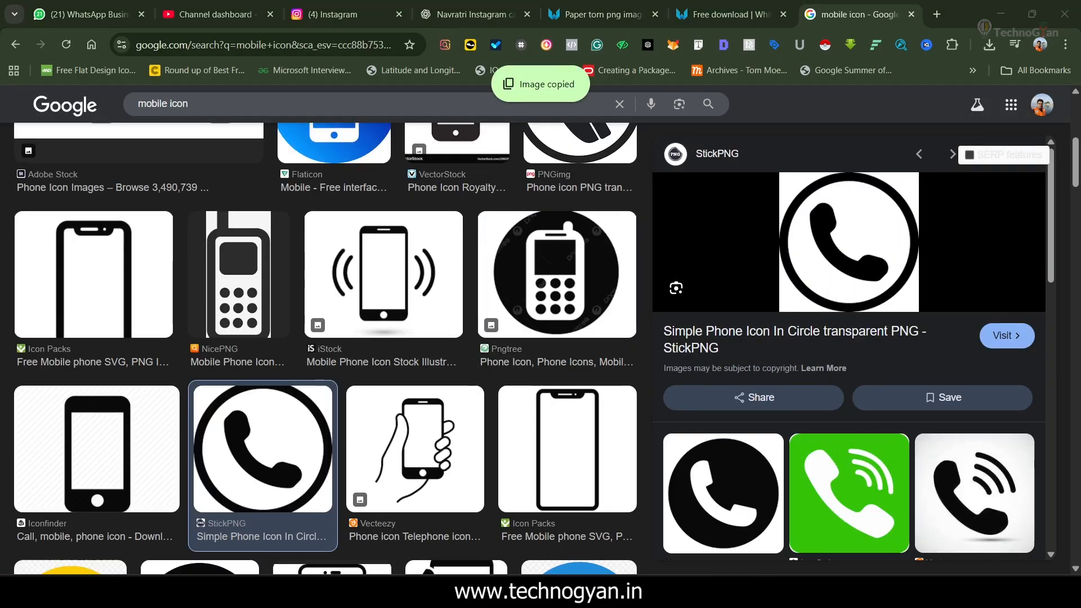
Switch to Photoshop, paste the phone icon into the post and erase its white background with the Magic Eraser.
key("alt+Tab")
key("ctrl+v")
right_click(37, 163)
left_click(93, 190)
left_click(487, 292)
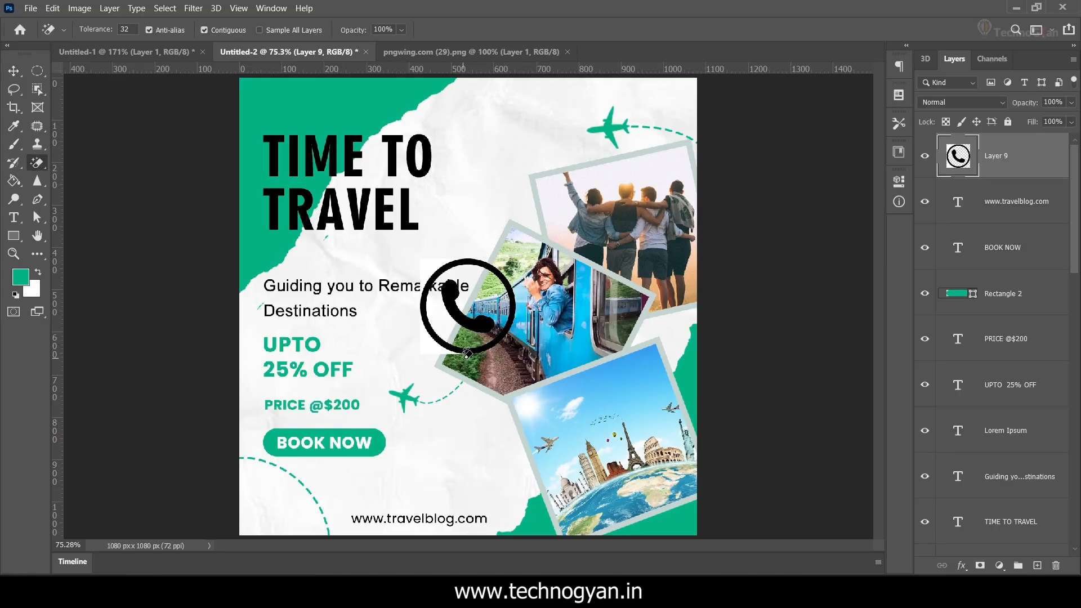
Convert the phone icon layer to a smart object.
left_click(9, 73)
right_click(986, 153)
left_click(952, 181)
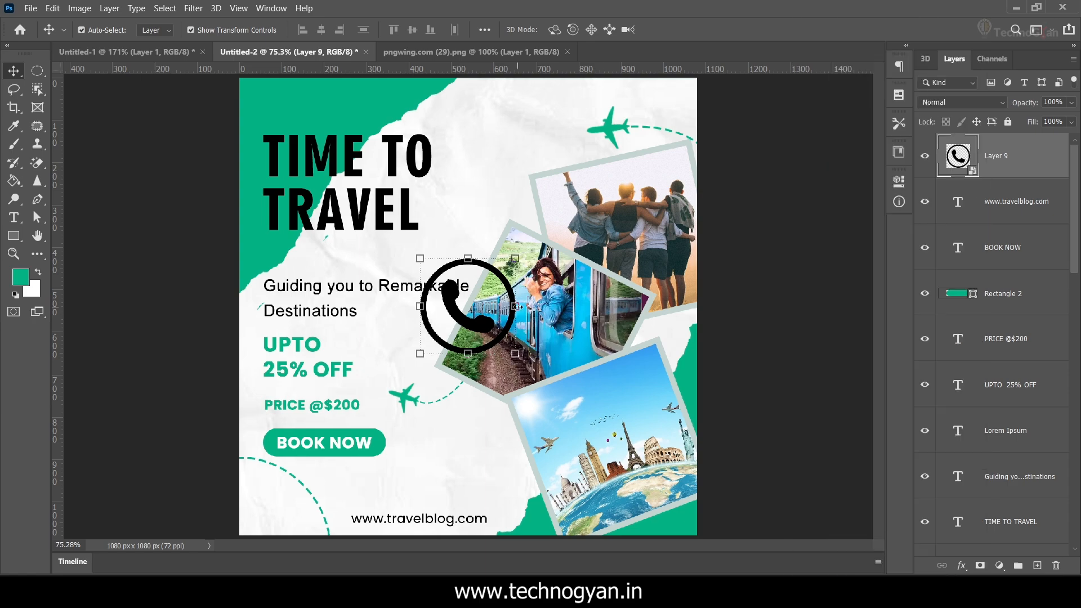
Scale the phone icon down to about 25.6% and place it just above the start of the website address.
left_click_drag(516, 306, 362, 491)
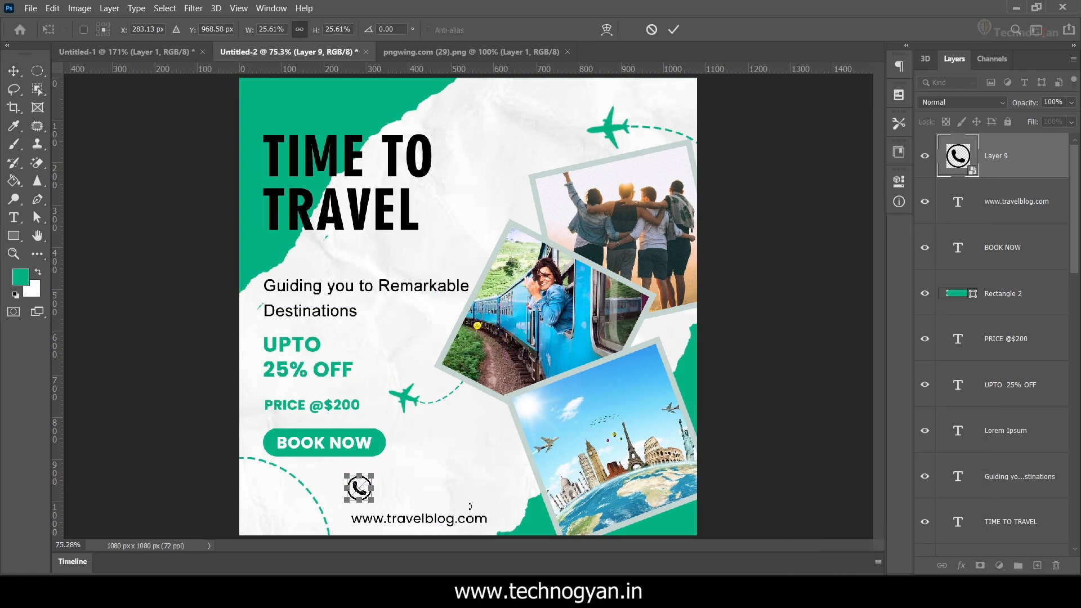
key("Return")
Add a text line with the contact phone number above the website address and give it a heavier Poppins style.
key("t")
left_click(435, 484)
key("ctrl+a")
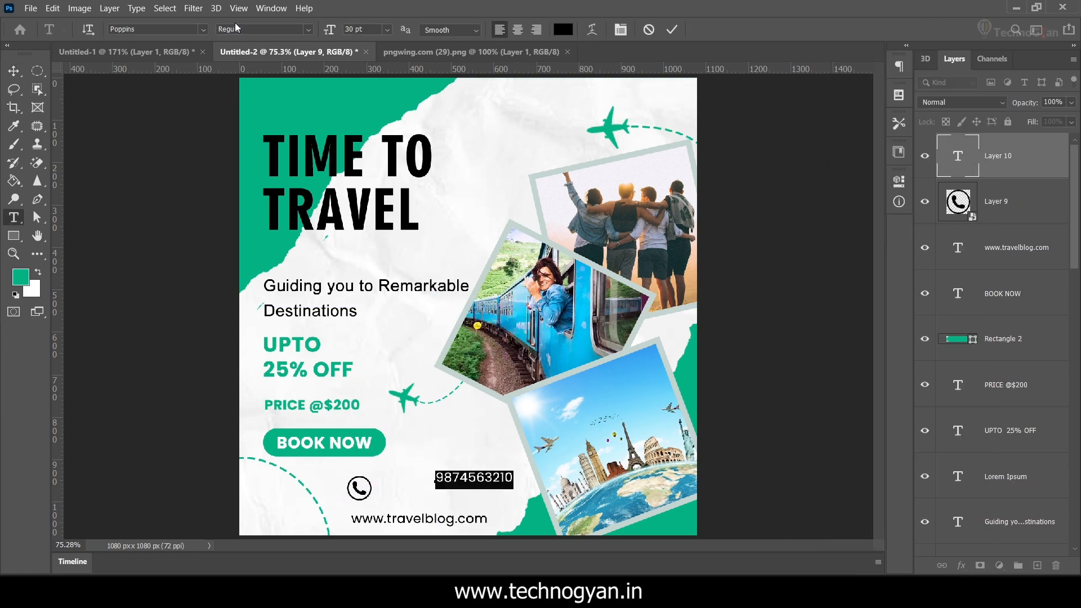
left_click(263, 29)
left_click(254, 135)
left_click(672, 30)
left_click(12, 72)
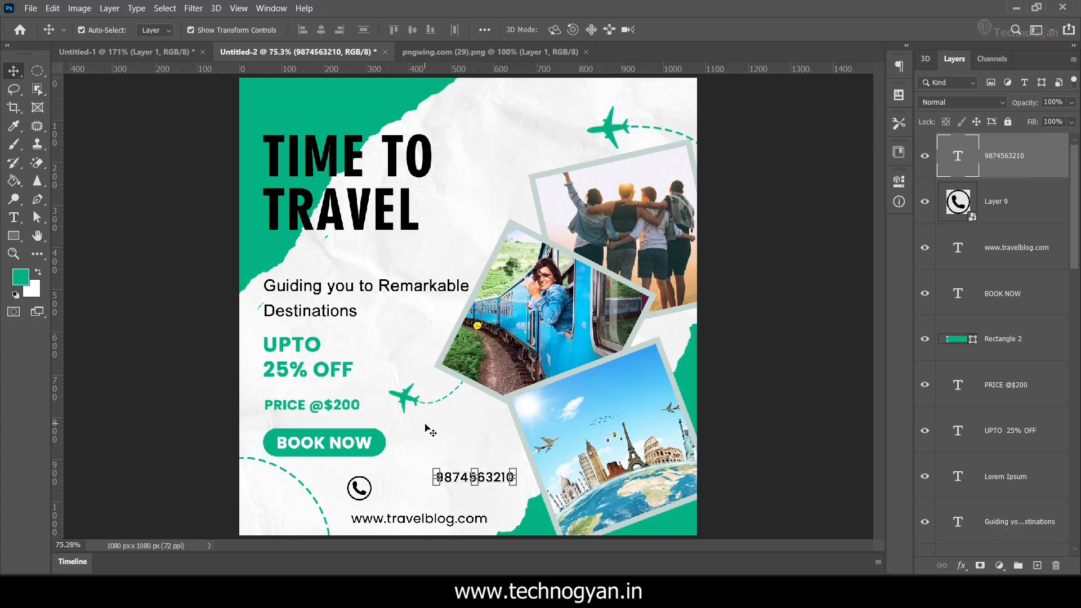
Move the phone number beside the phone icon and enlarge it until it ends level with the website address.
left_click_drag(452, 476, 396, 487)
left_click_drag(459, 489, 483, 490)
left_click(698, 31)
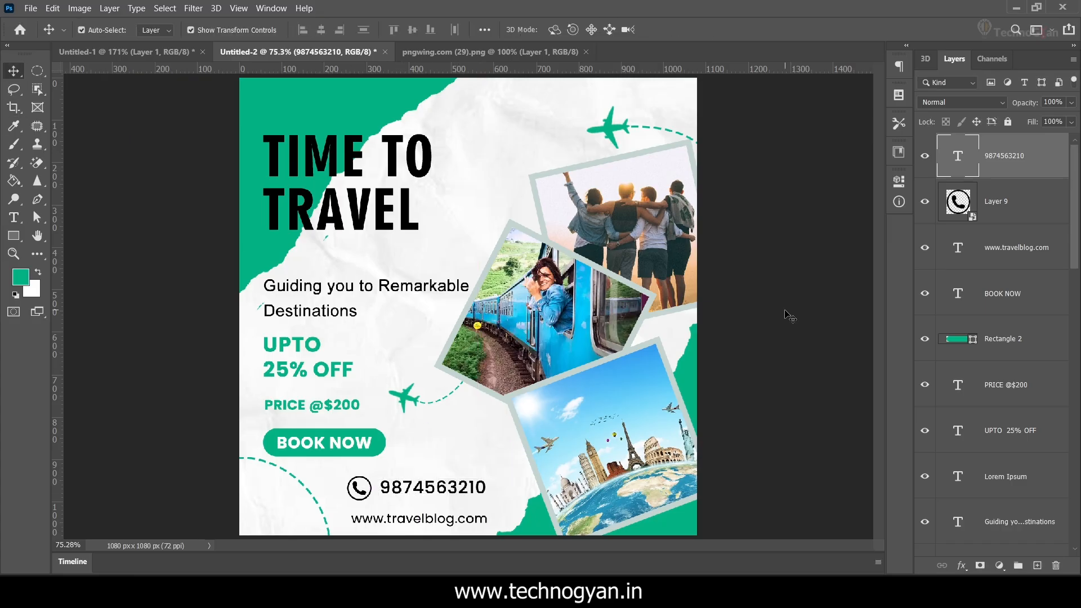
Group the phone number and phone icon layers and nudge the group slightly down toward the website address.
left_click(789, 316)
left_click(1042, 161)
left_click(1040, 195, "shift")
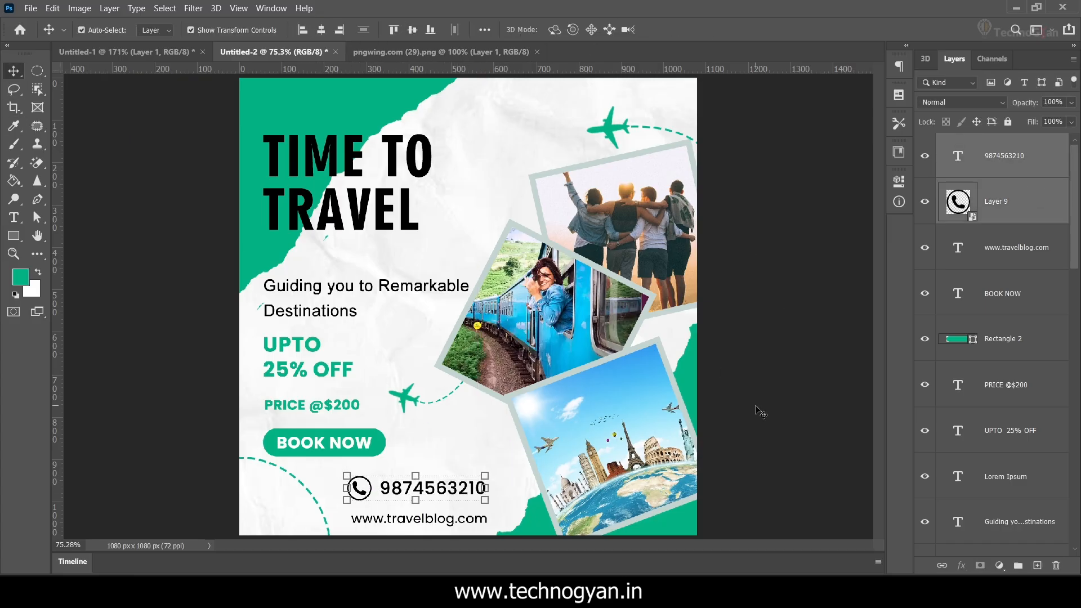
key("ctrl+g")
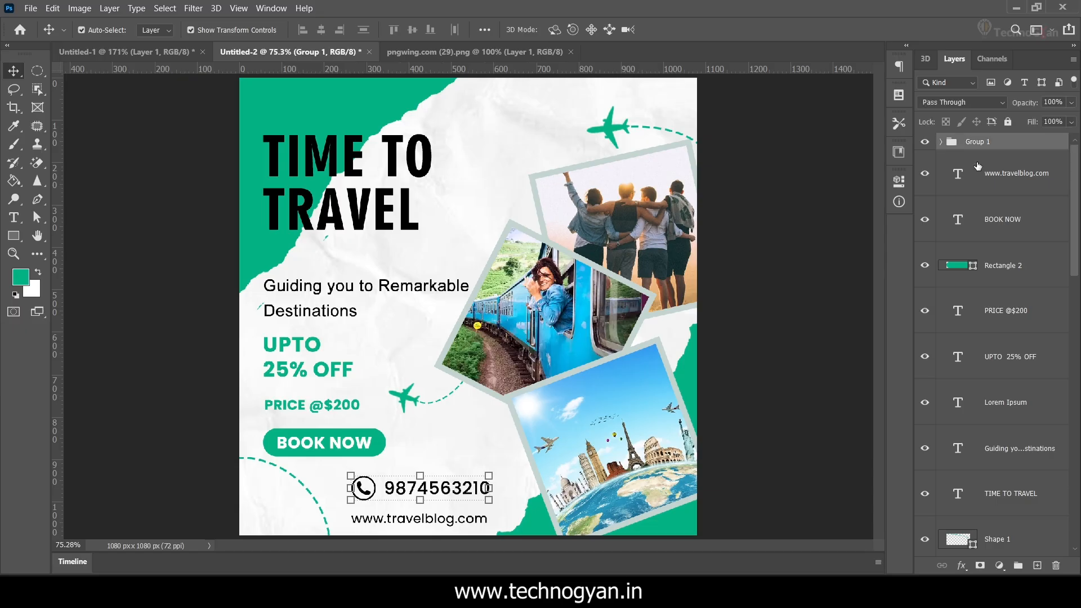
left_click(807, 216)
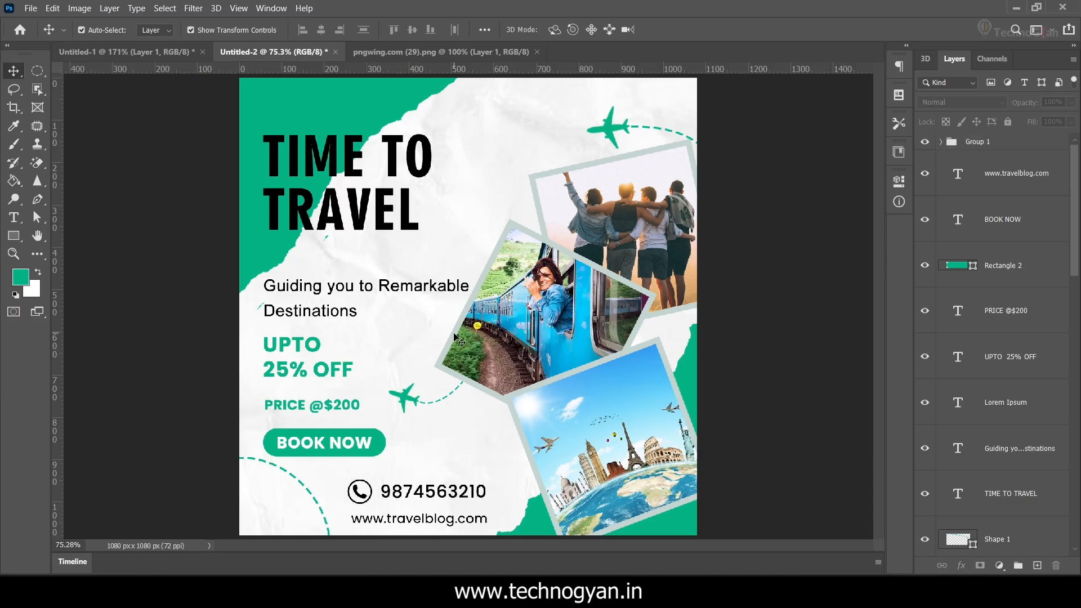